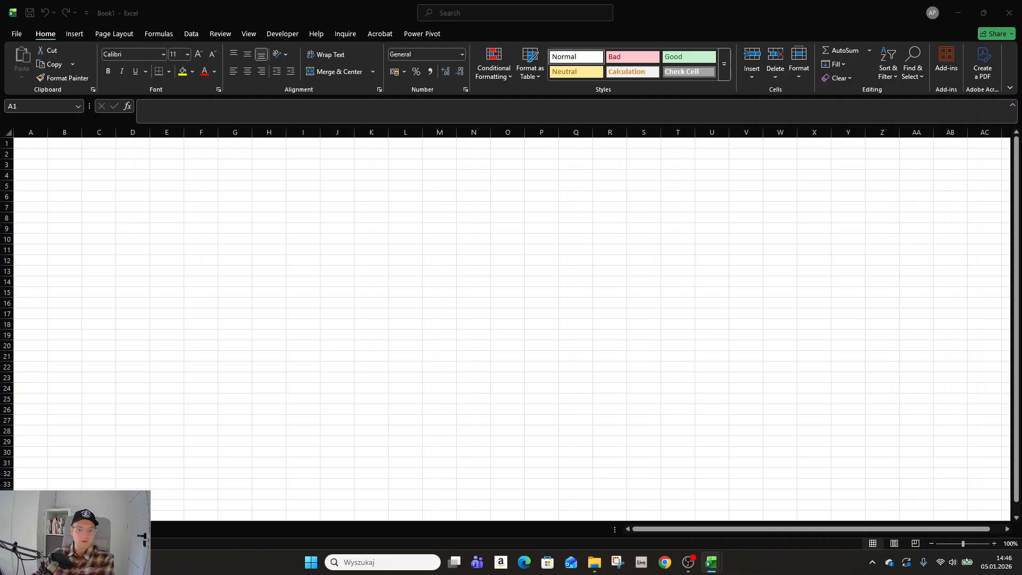
click(389, 238)
click(307, 197)
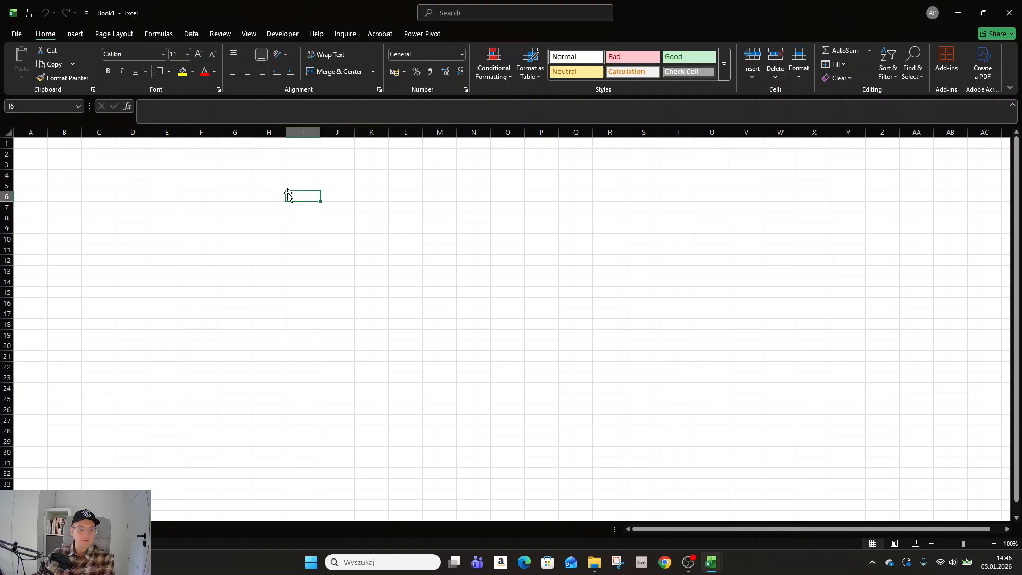
click(460, 233)
click(34, 146)
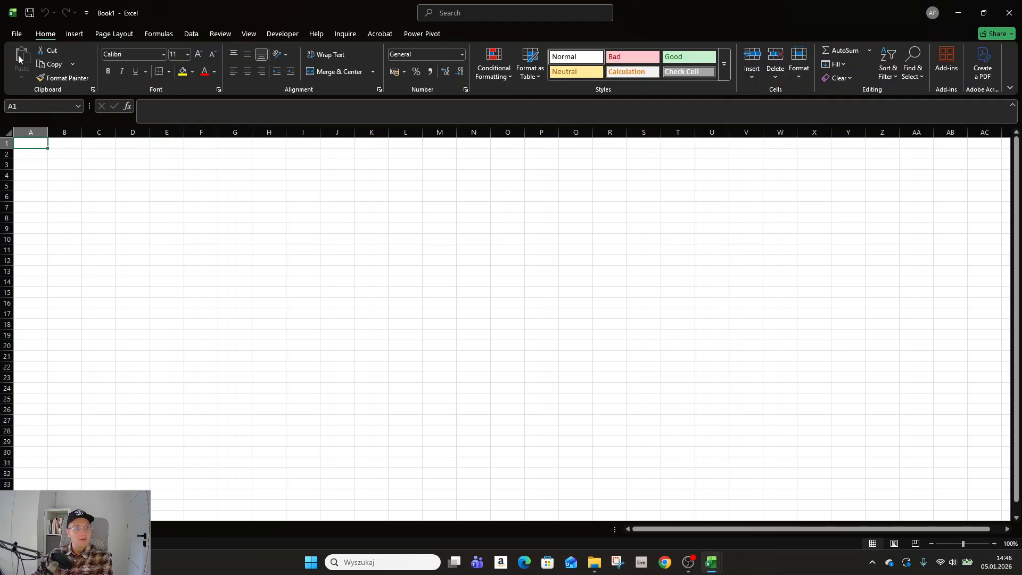
Step: Look through the available commands for inserting objects, page layout, formulas, data and review, and return to the basic formatting commands
click(9, 32)
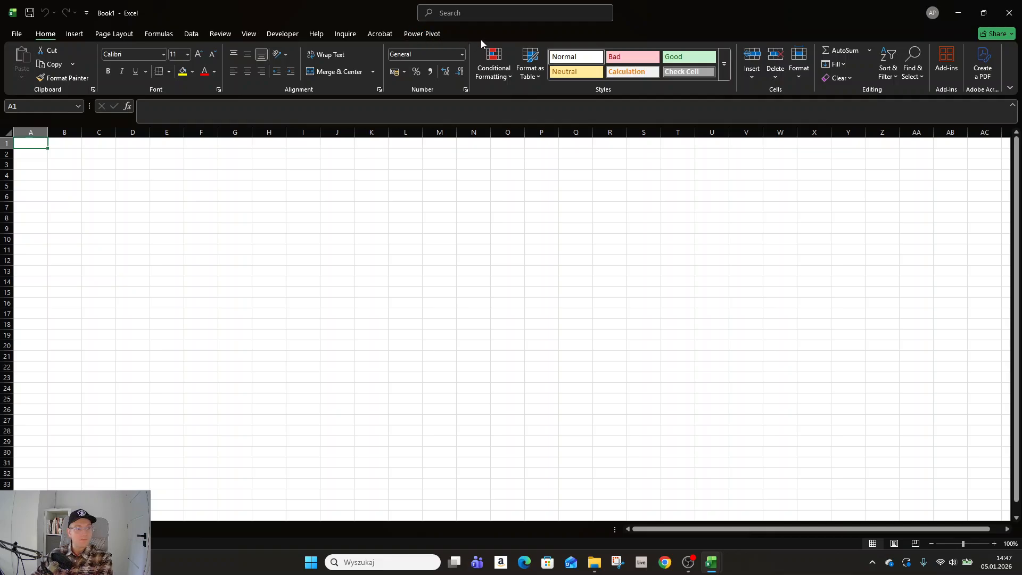
click(74, 35)
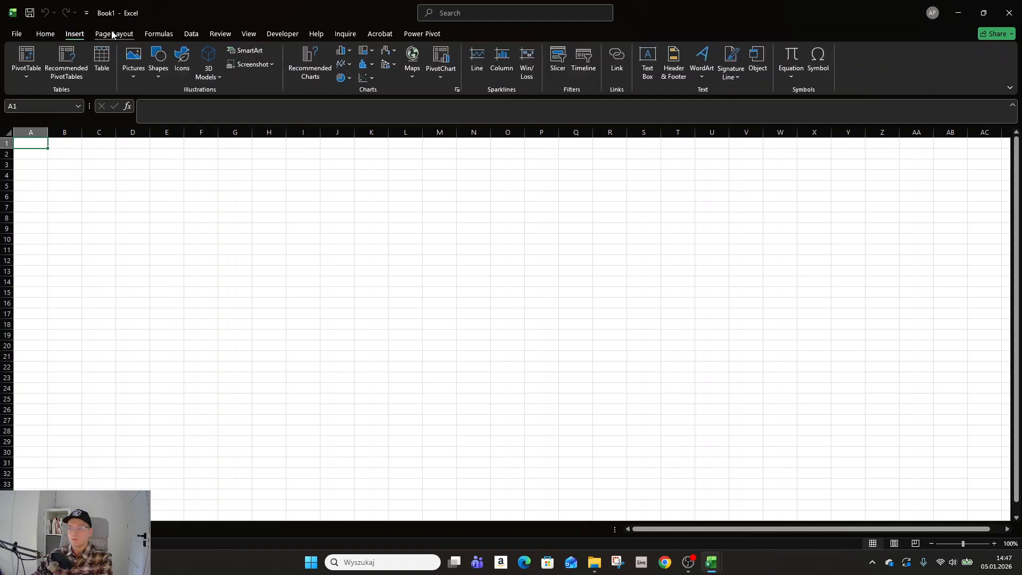
click(113, 36)
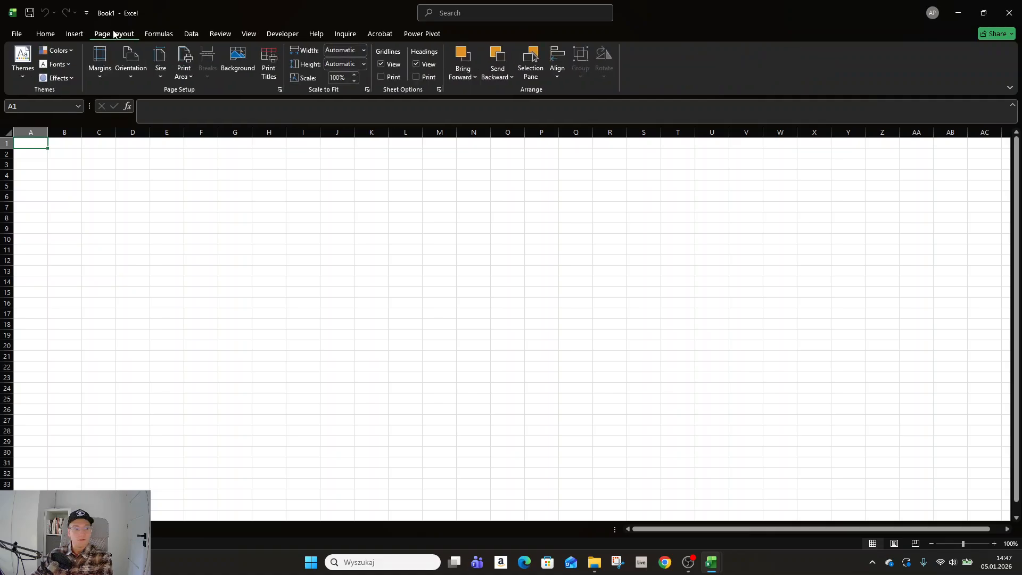
click(154, 35)
click(191, 35)
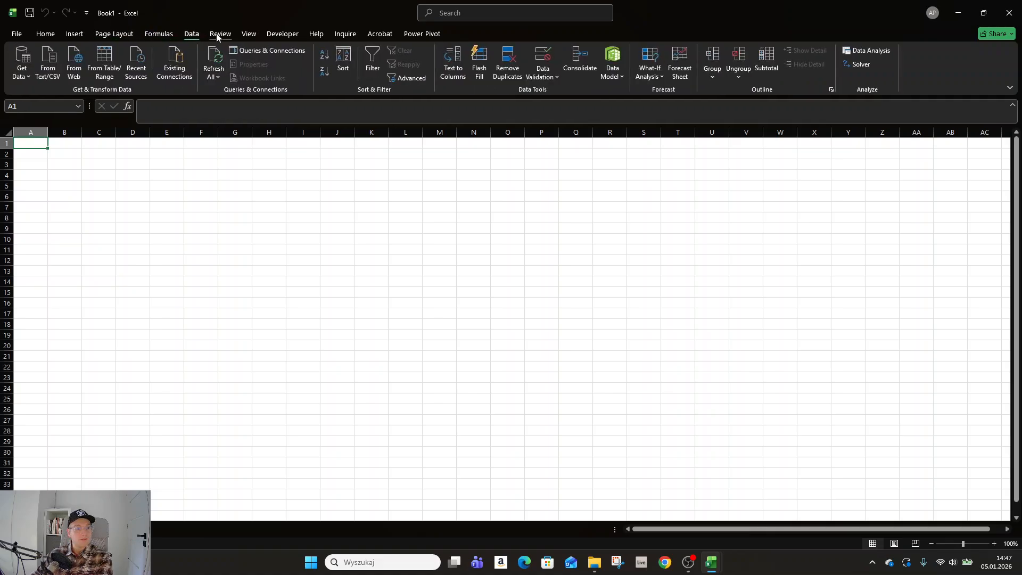
click(218, 35)
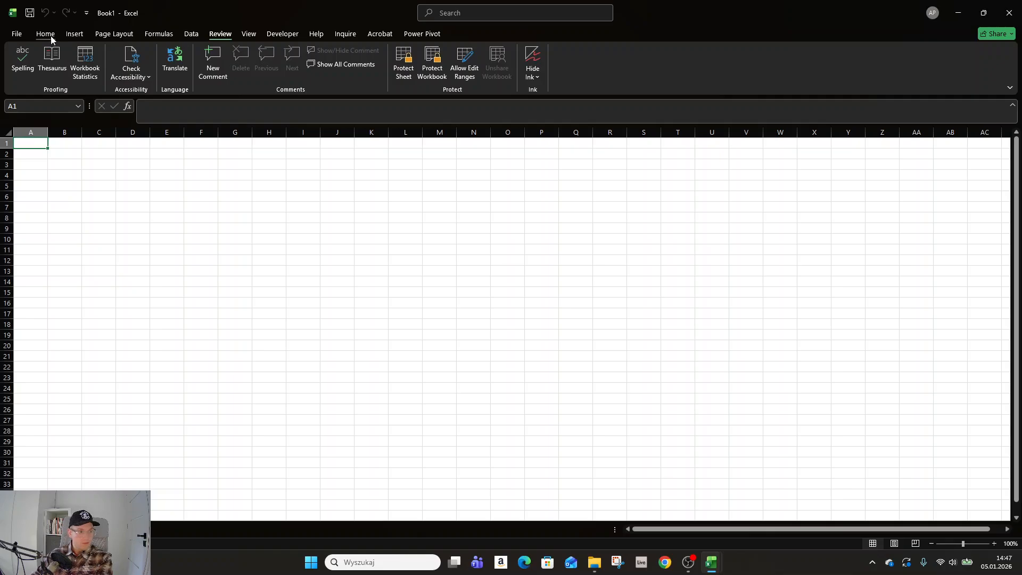
click(51, 36)
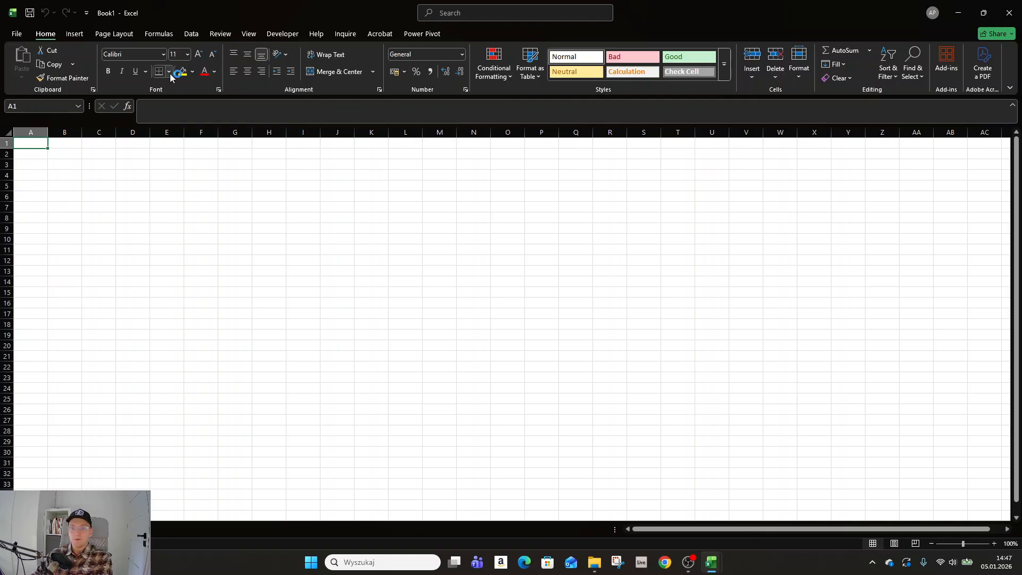
click(192, 35)
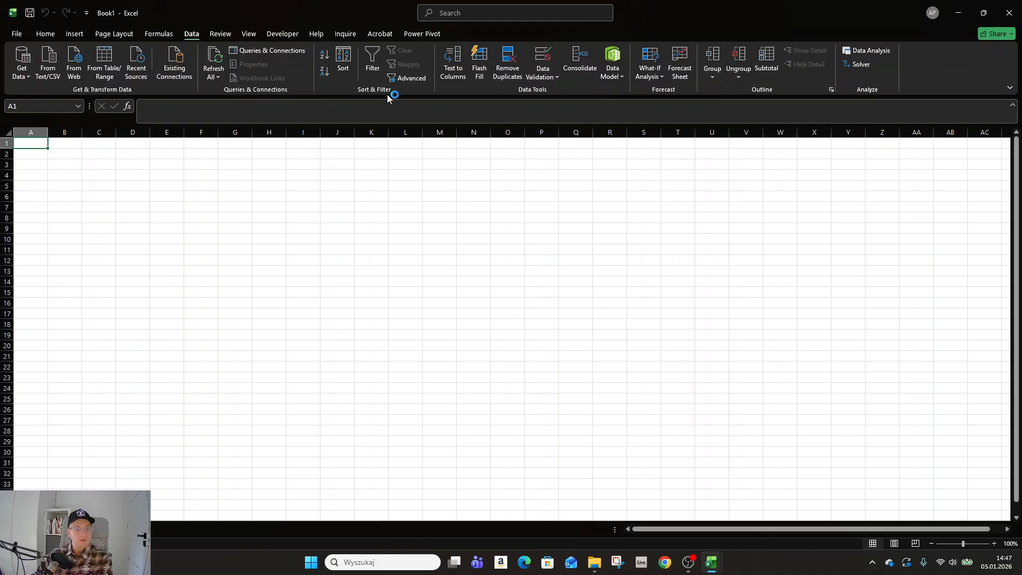
click(46, 35)
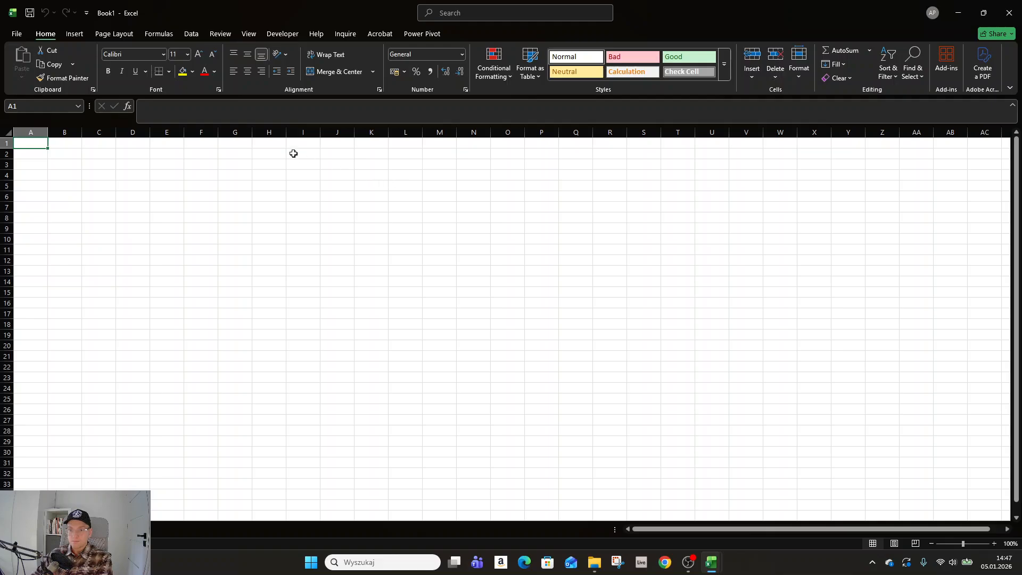
click(222, 113)
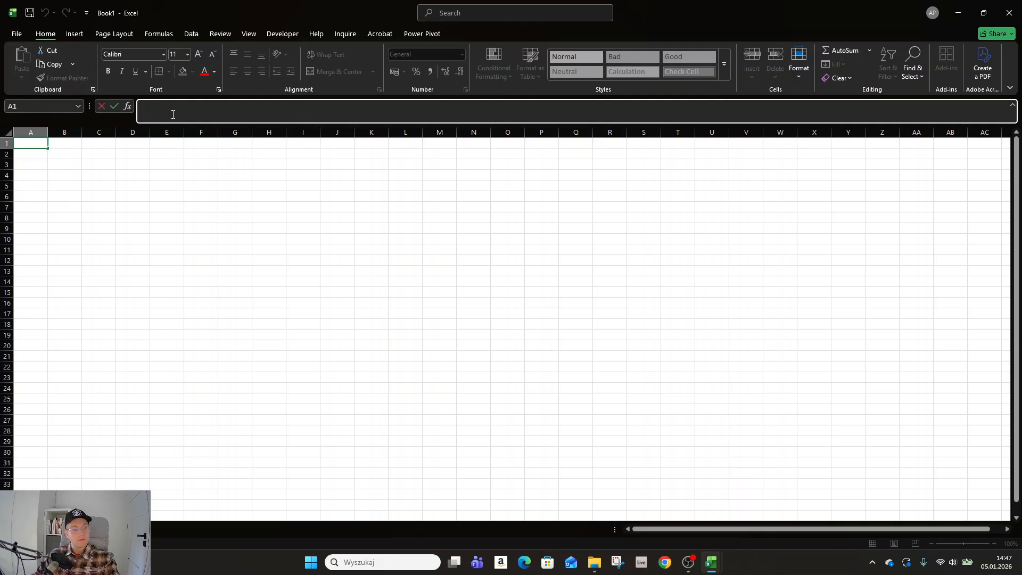
key(Escape)
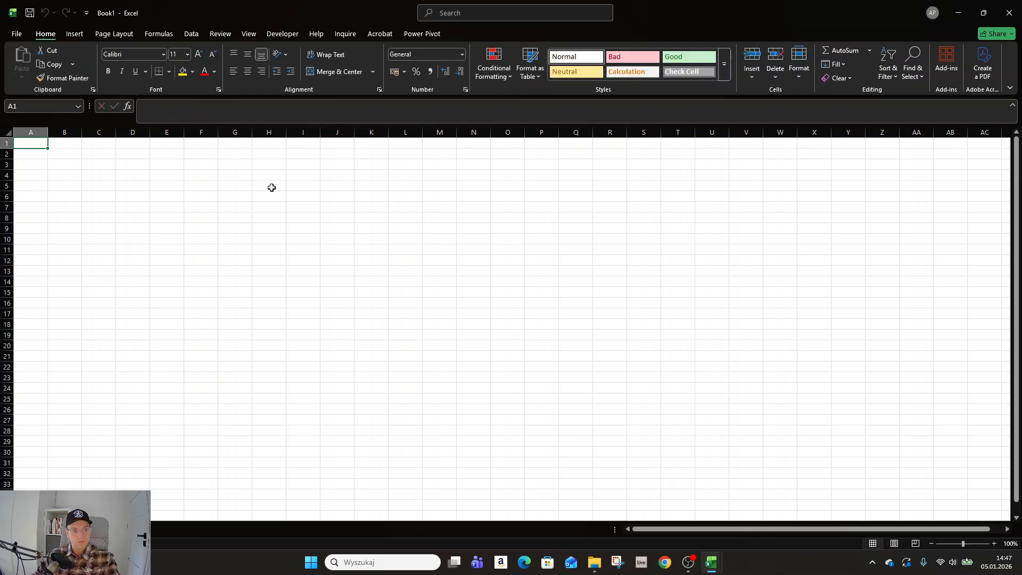
click(140, 114)
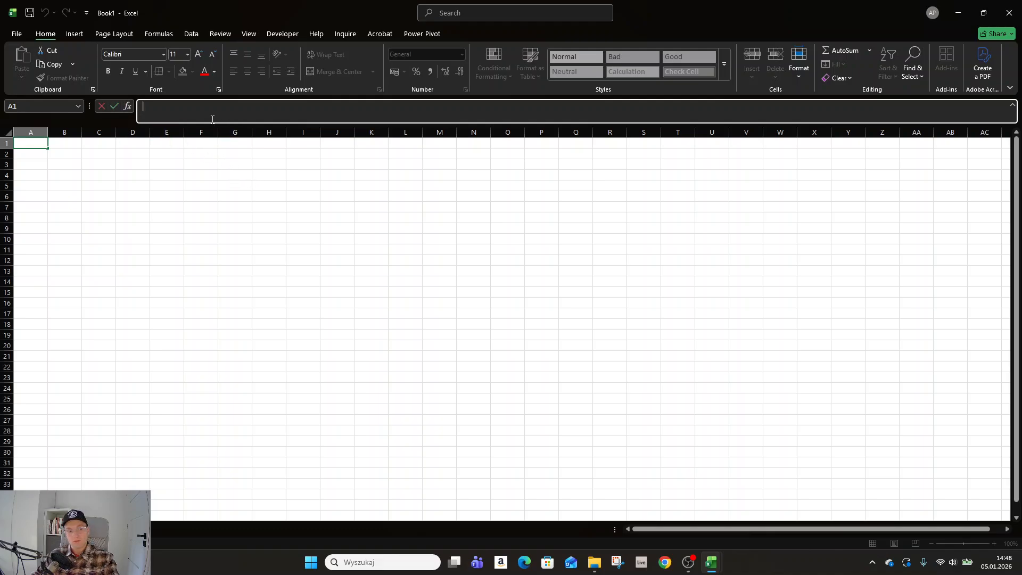
key(Escape)
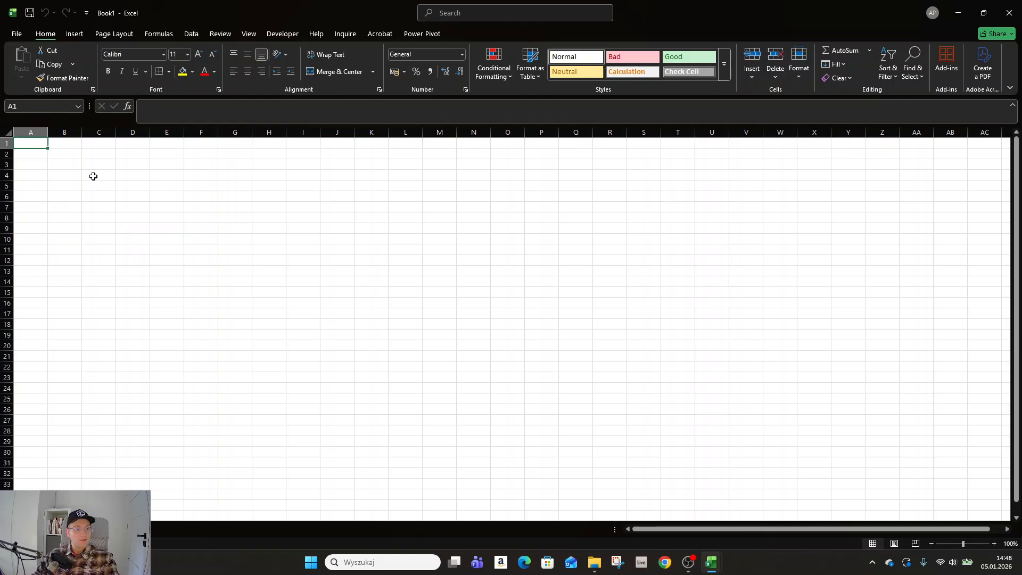
Step: Highlight whole columns such as A to F and whole rows such as row 1 to examine the sheet's layout
drag(31, 132, 337, 132)
drag(3, 143, 7, 281)
click(64, 216)
drag(41, 134, 187, 131)
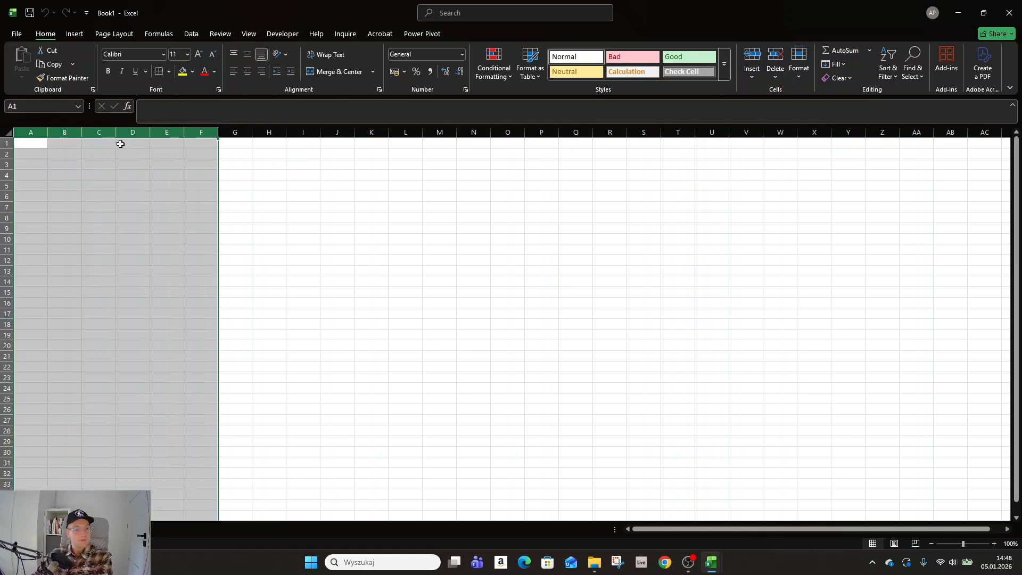
click(65, 153)
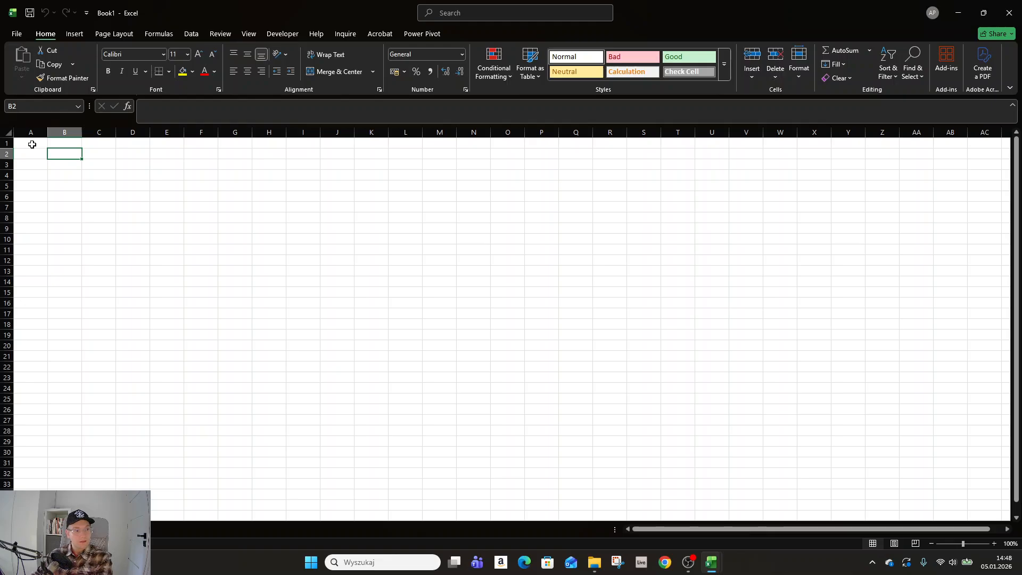
click(3, 142)
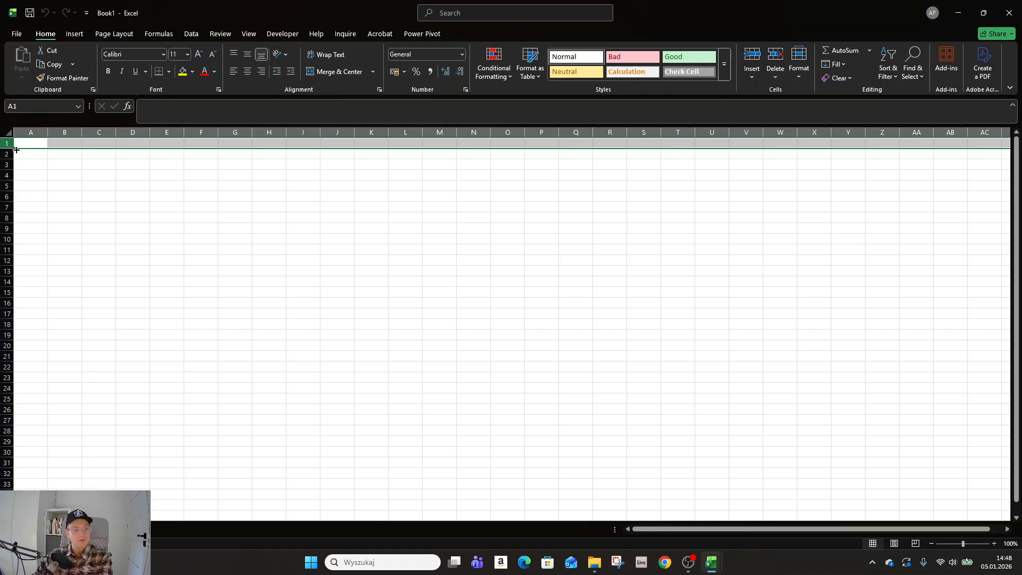
Step: Jump from cell A1 to the last row of the sheet in column A and back to A1
click(30, 145)
key(ctrl+Down)
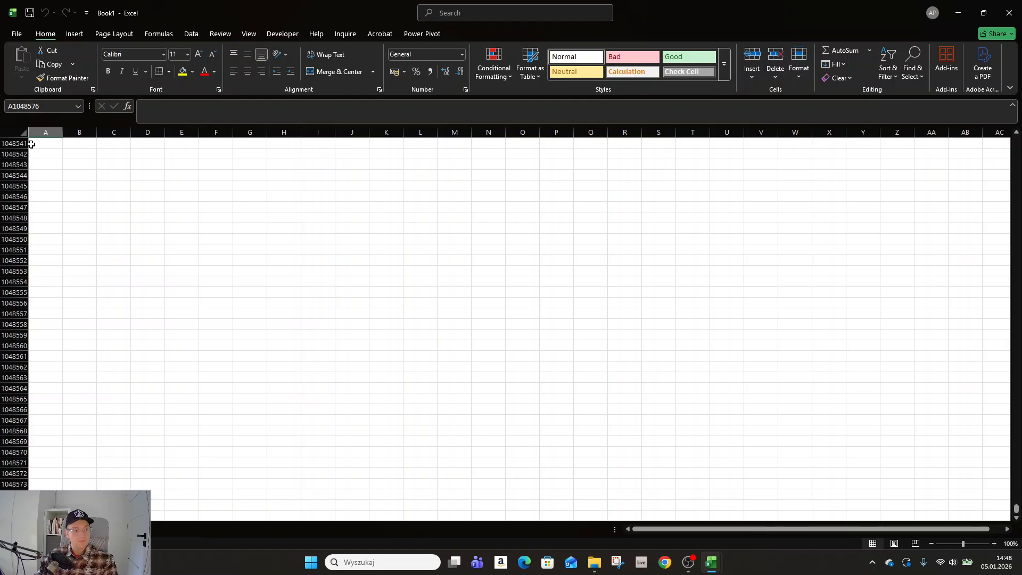
key(ctrl+Up)
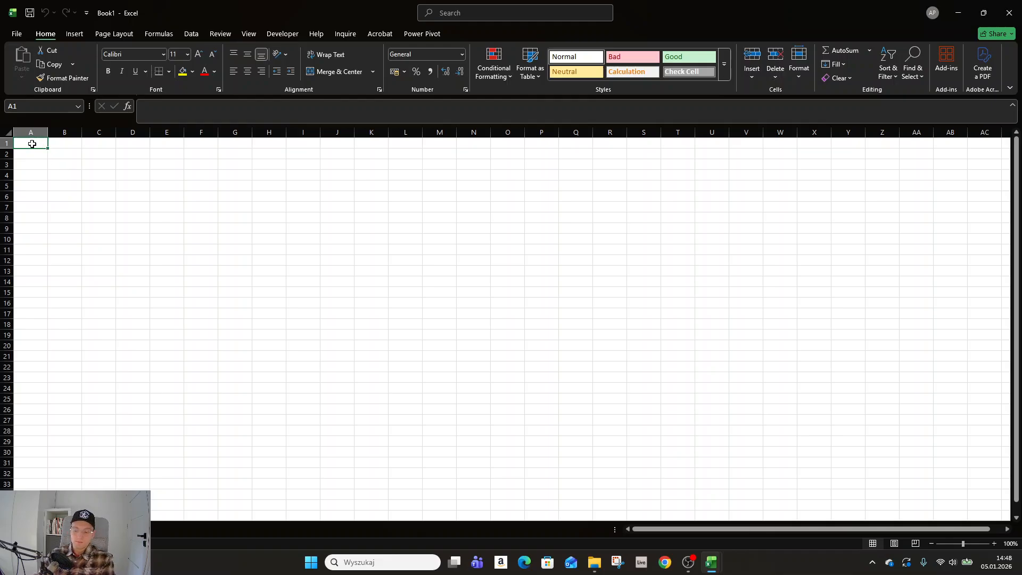
Step: Enter 13 in cell A1 and overwrite it with 15, keeping A1 selected after the entry
text(13)
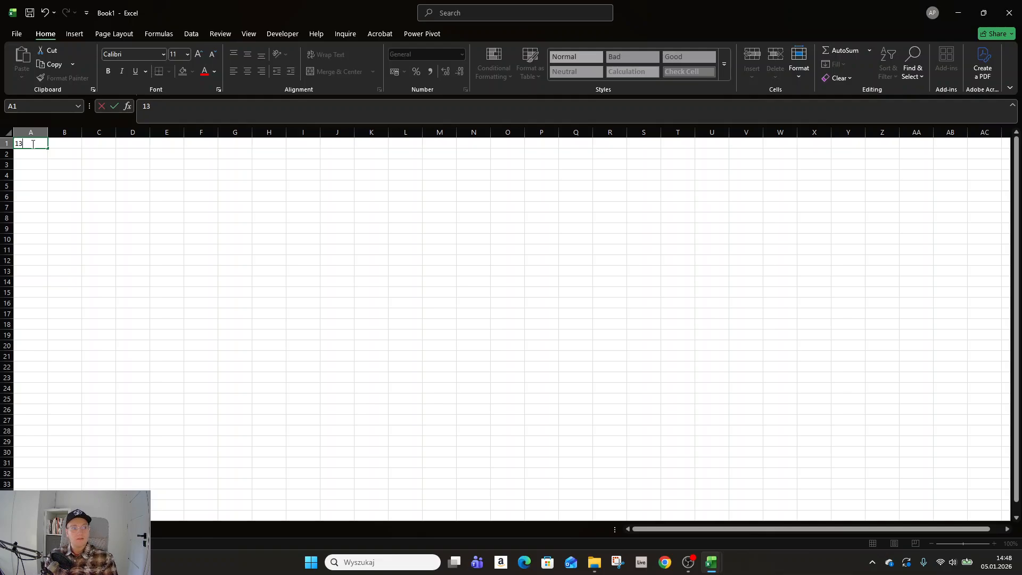
key(Return)
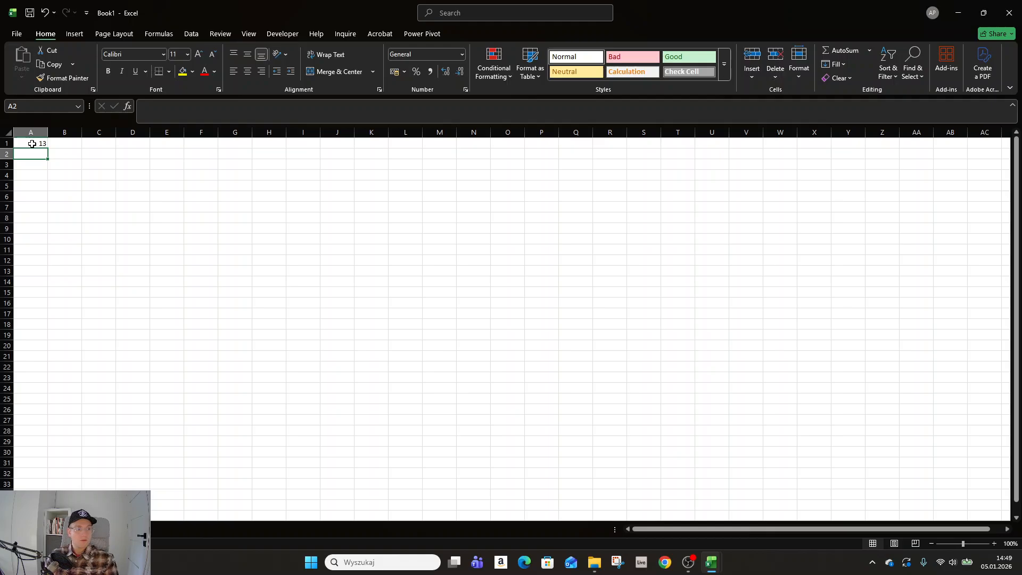
click(32, 143)
text(15)
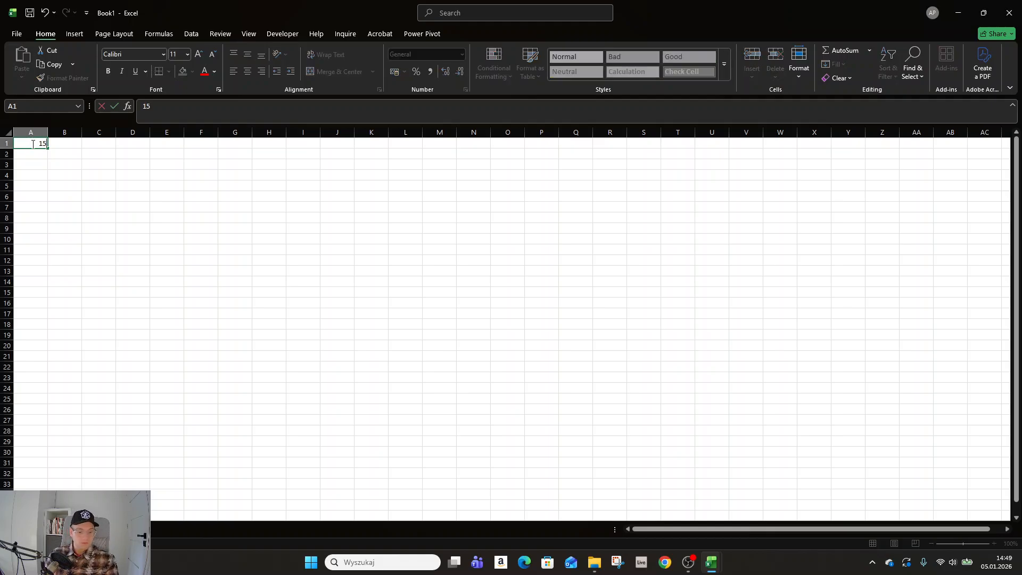
key(ctrl+Return)
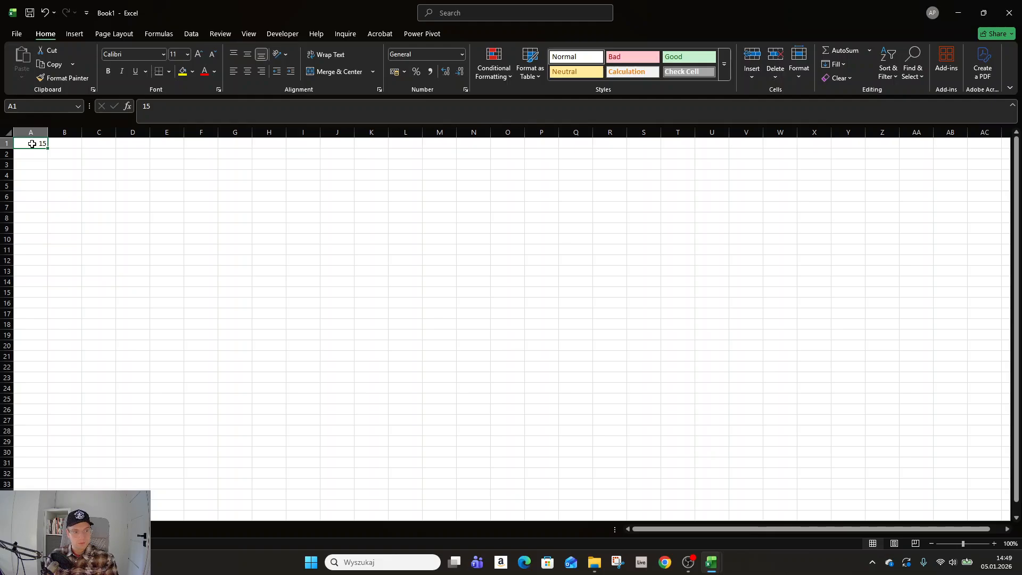
Step: Replace the value in cell A1 with 20, moving on to B1, and clear the contents of A1
text(20)
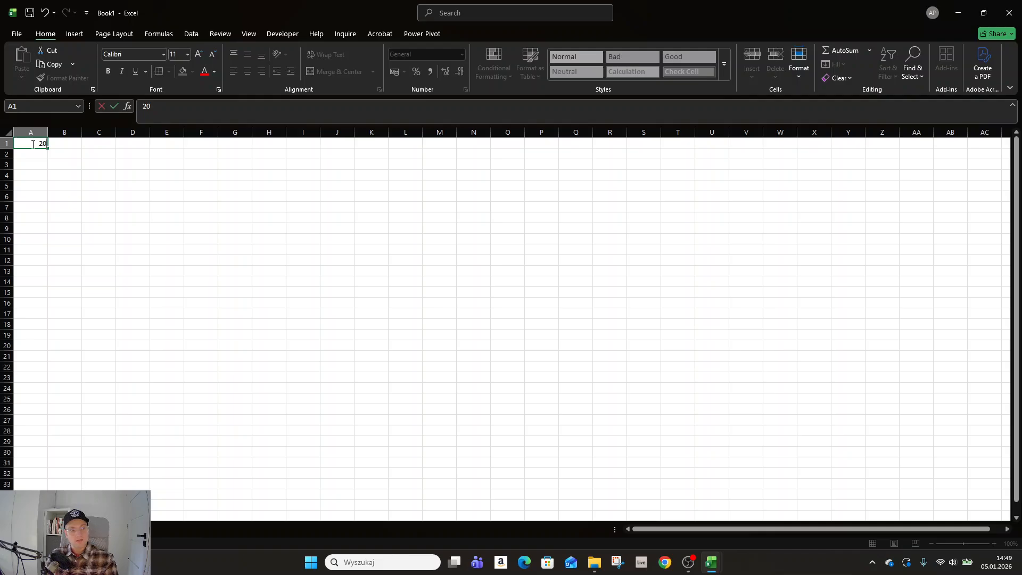
key(Tab)
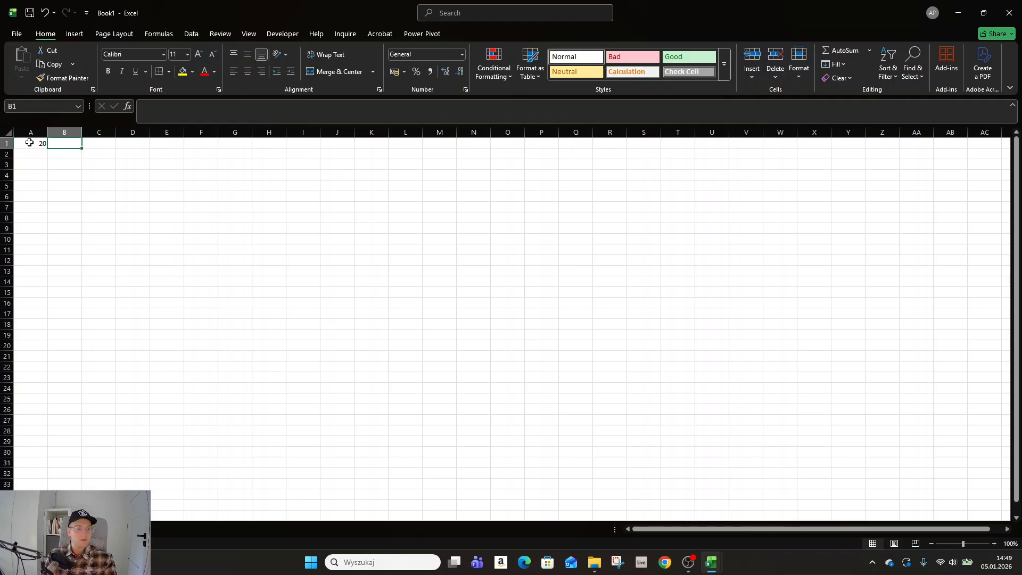
click(30, 143)
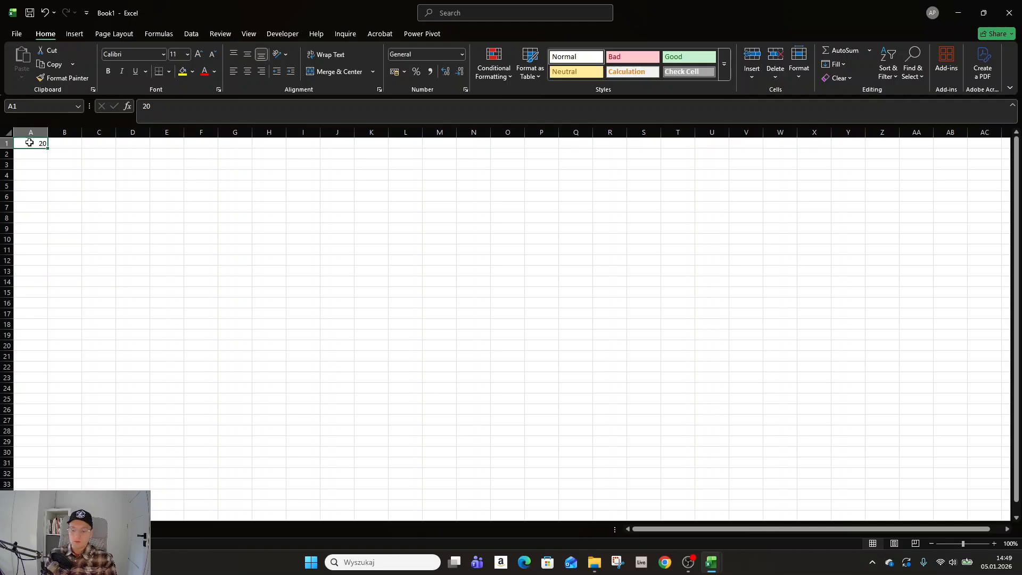
key(Delete)
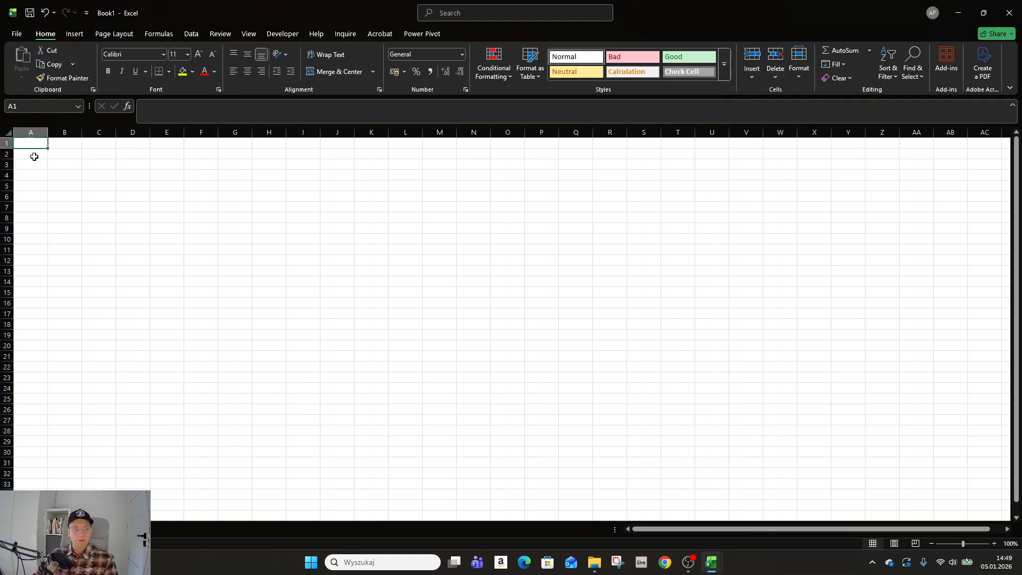
Step: Enter 15 in cell A2 and undo the entry
click(35, 152)
text(15)
key(Return)
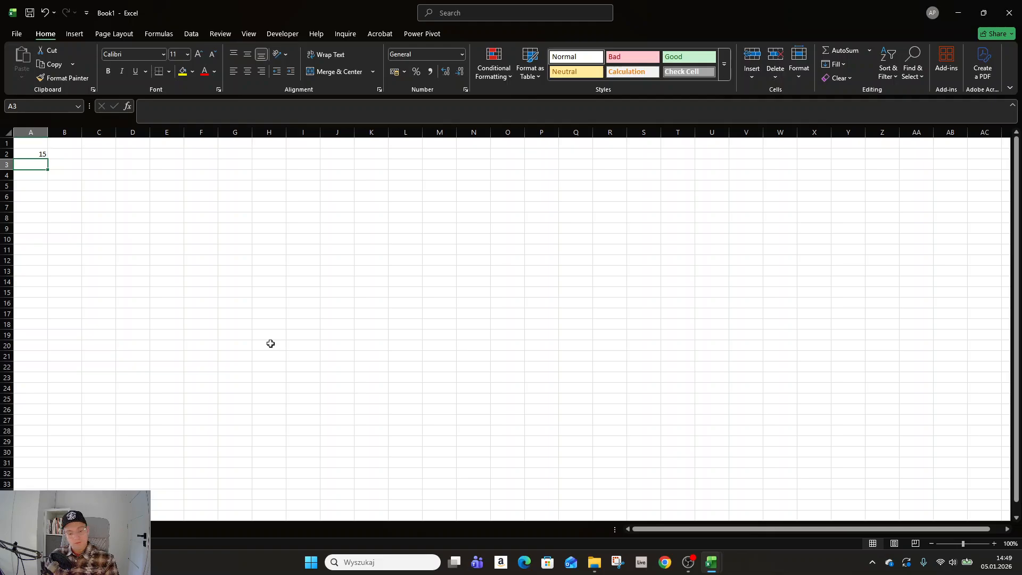
key(ctrl+z)
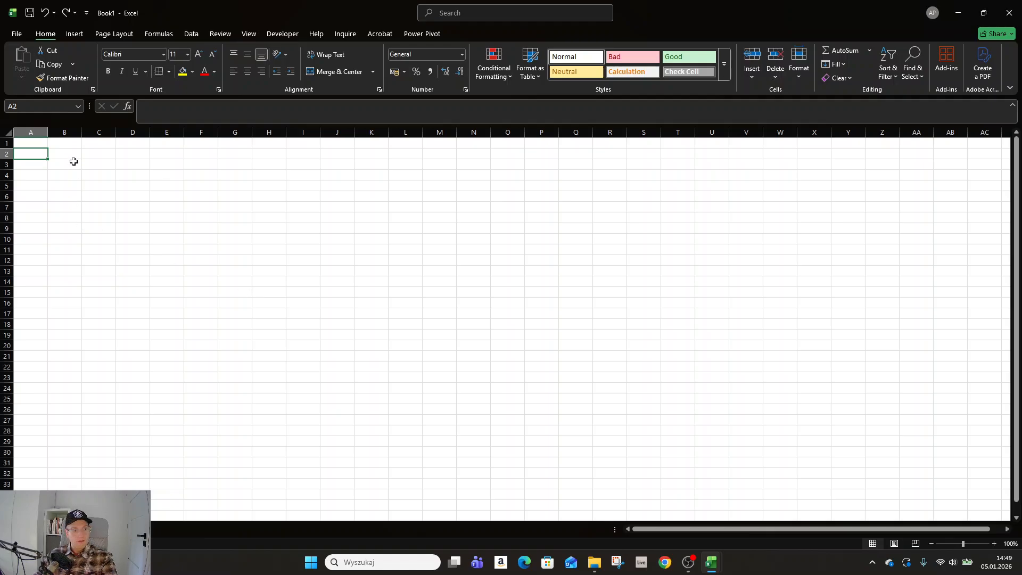
Step: Enter 1 in cell B1 and fill it down to B10 as an incrementing series
click(66, 144)
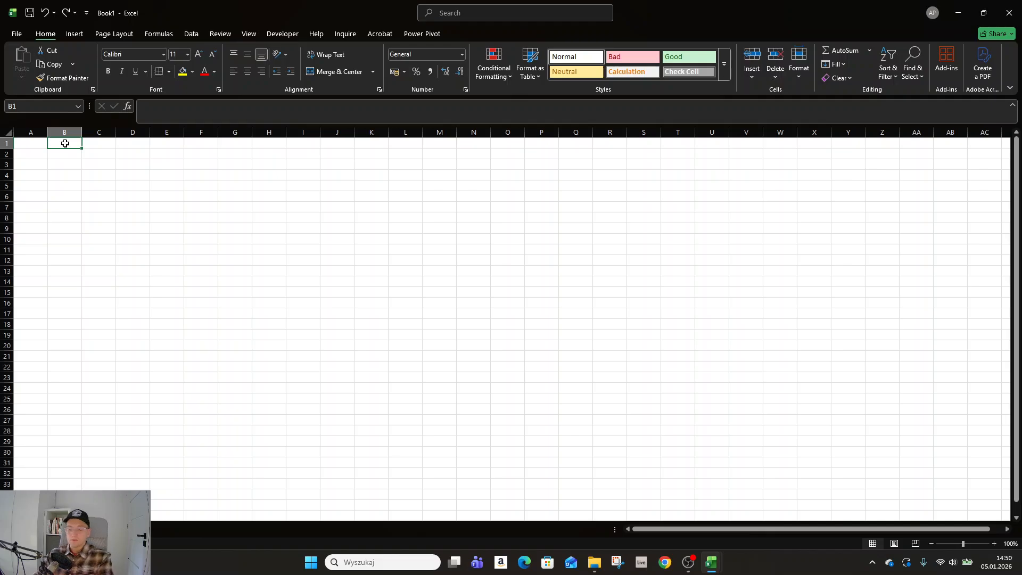
text(1)
key(Return)
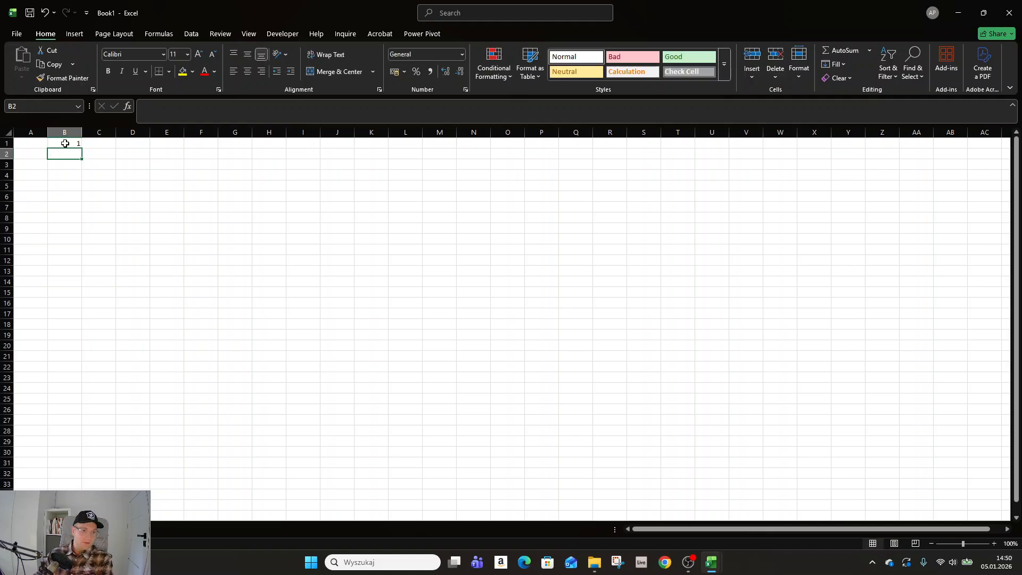
click(66, 142)
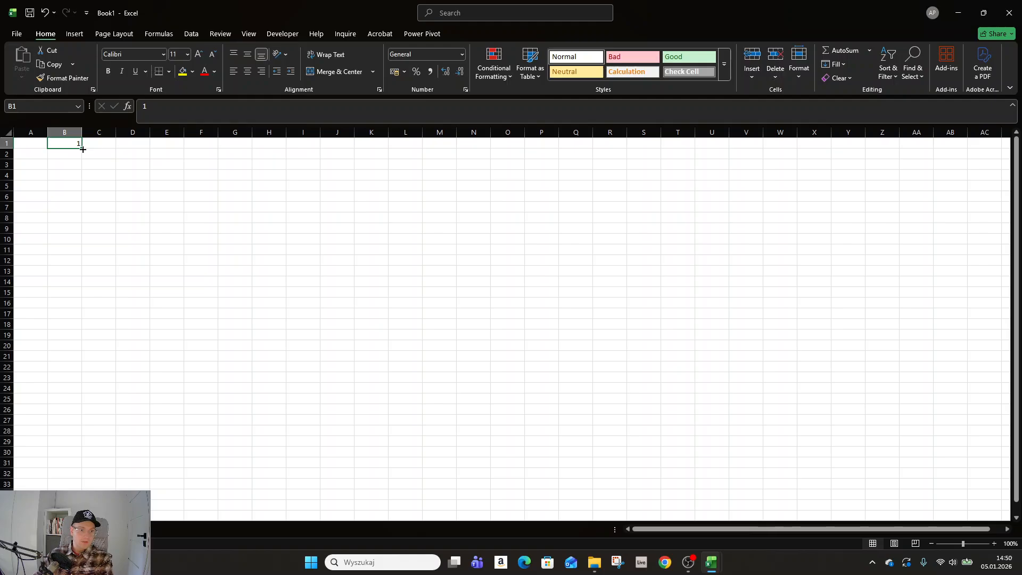
drag(82, 148, 82, 240)
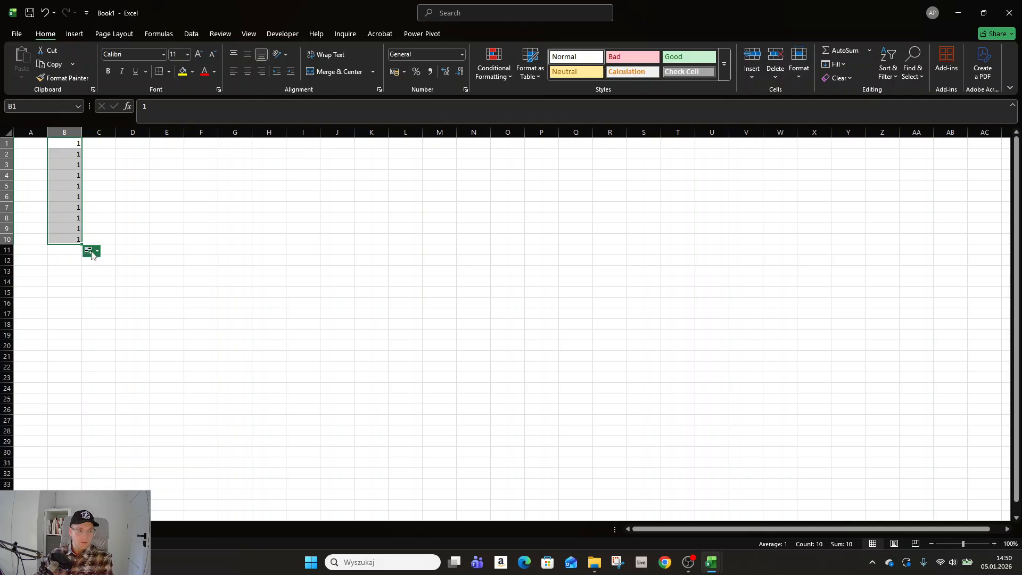
click(91, 253)
click(89, 278)
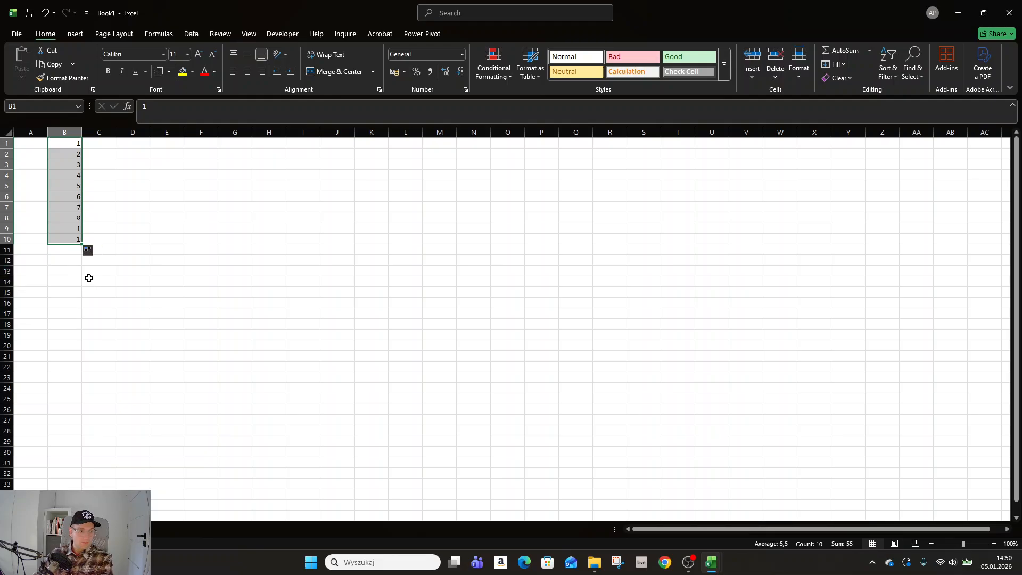
Step: Enter 1 in cell C1 and 2 in cell C2
click(107, 177)
click(106, 143)
text(1)
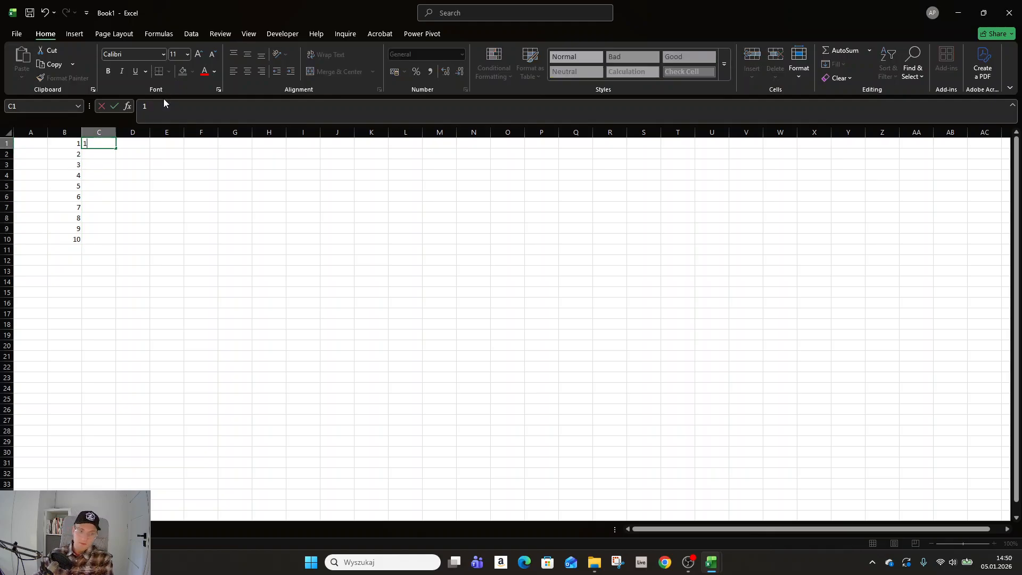
key(Return)
text(2)
key(Return)
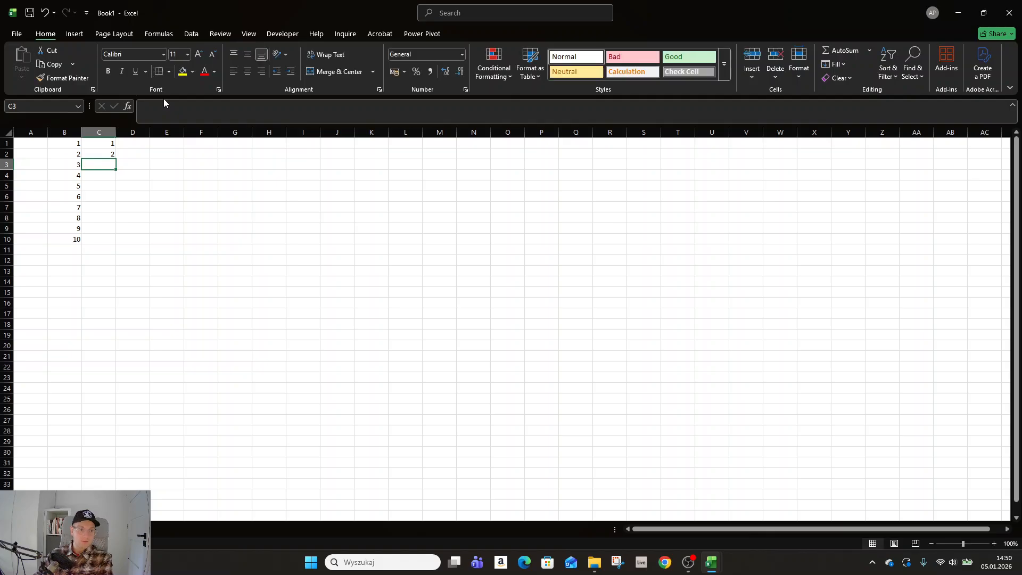
Step: Fill the number series from cells C1 and C2 down to C10
click(101, 143)
drag(100, 146, 103, 246)
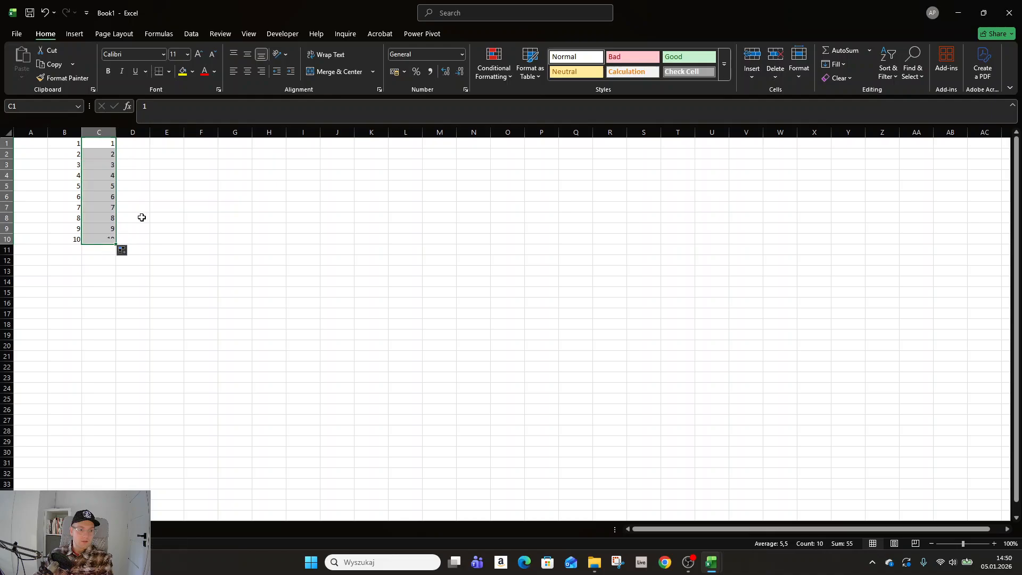
click(136, 228)
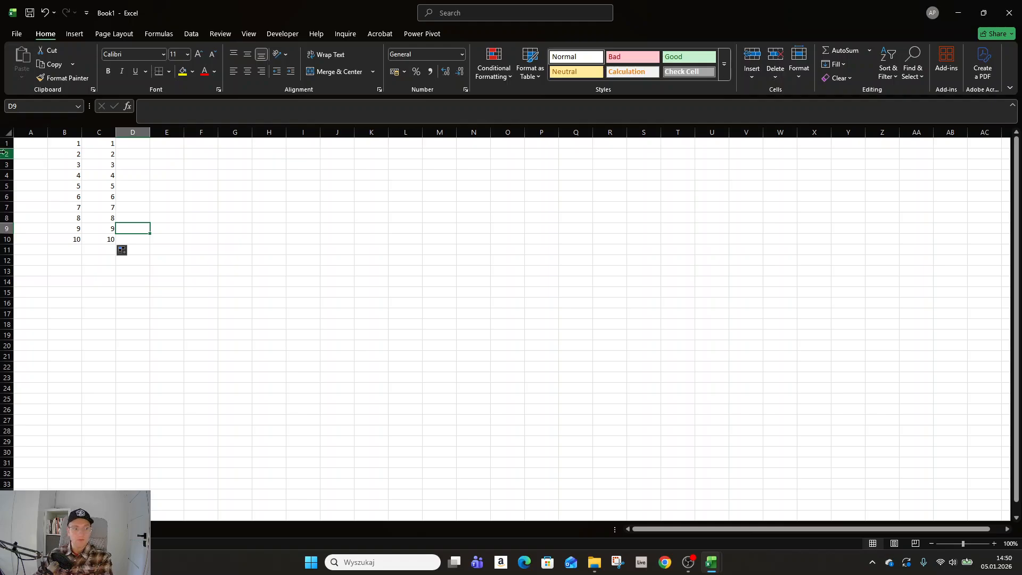
Step: Enter 1 in cell D1 and fill it down to D10 as an incrementing series
click(135, 167)
click(138, 146)
text(1)
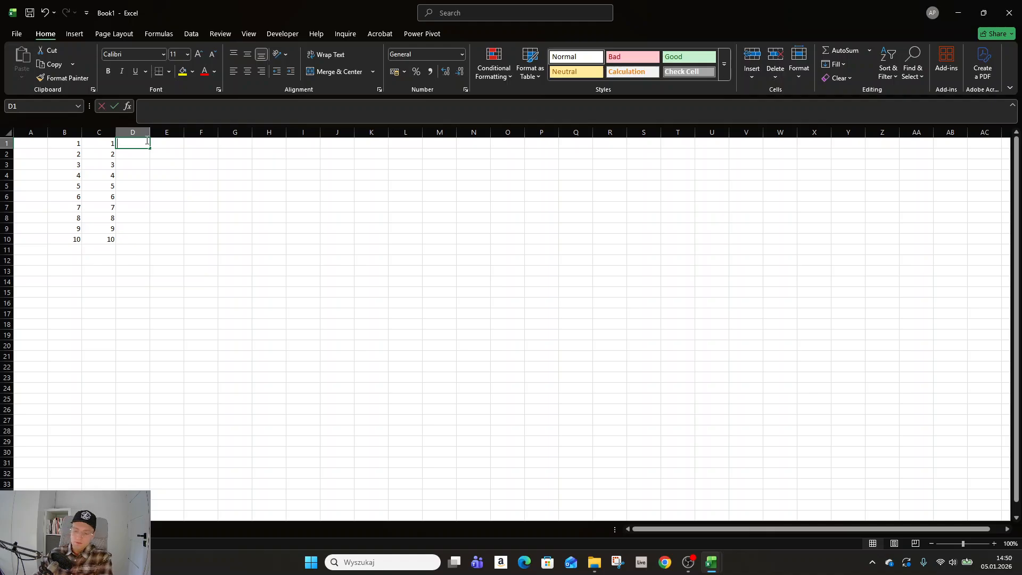
key(Return)
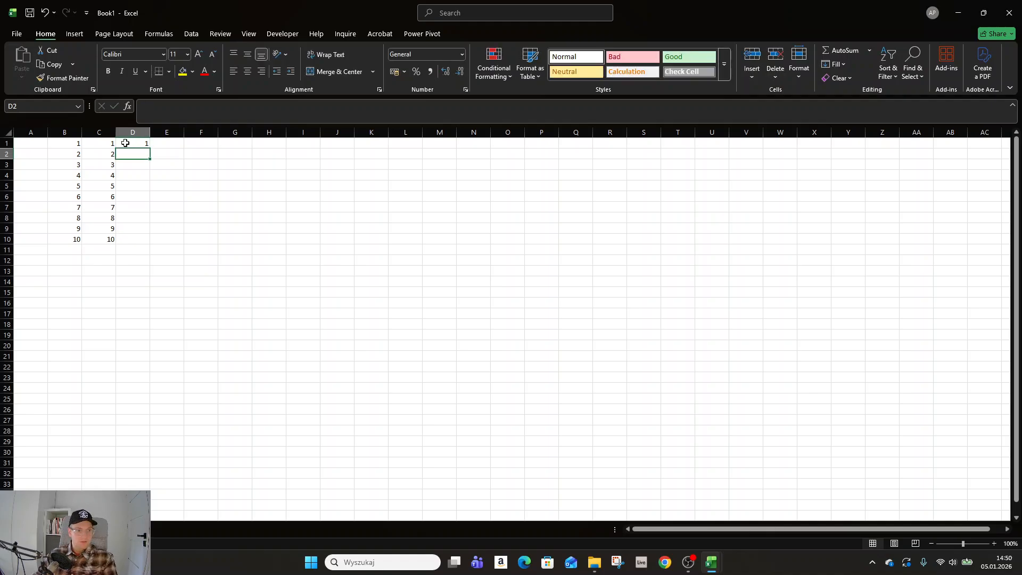
click(144, 143)
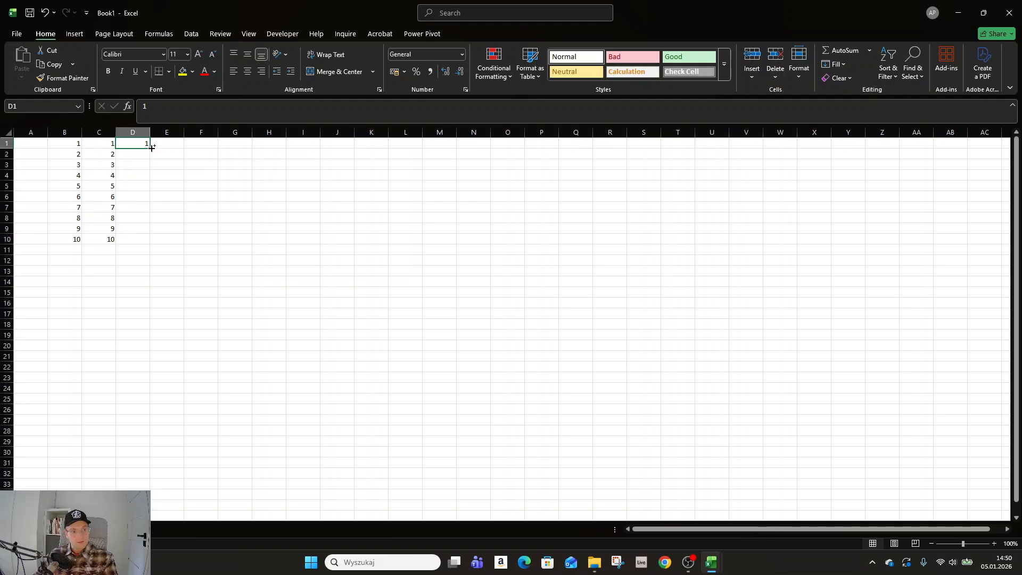
drag(152, 148, 154, 245)
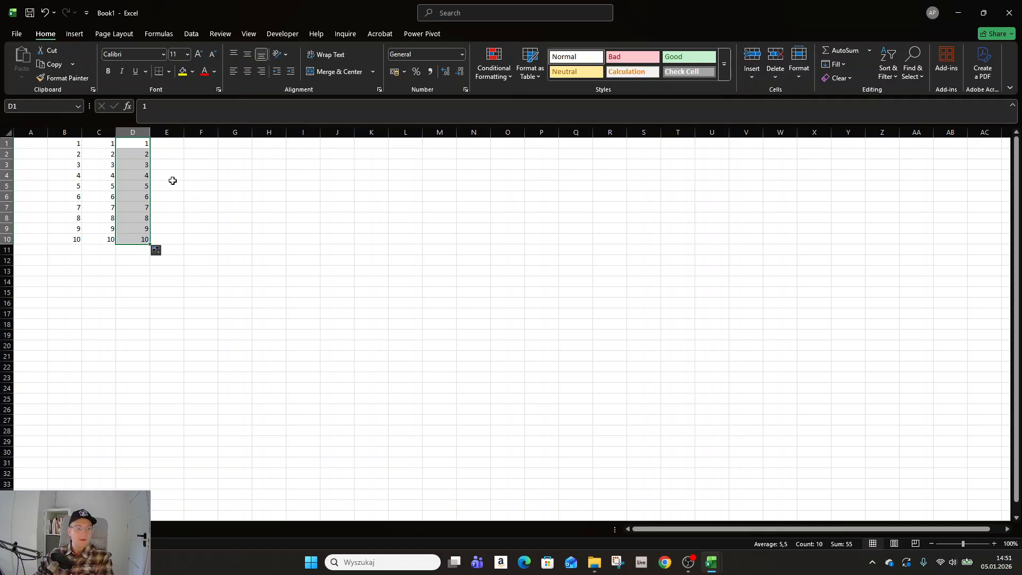
click(177, 200)
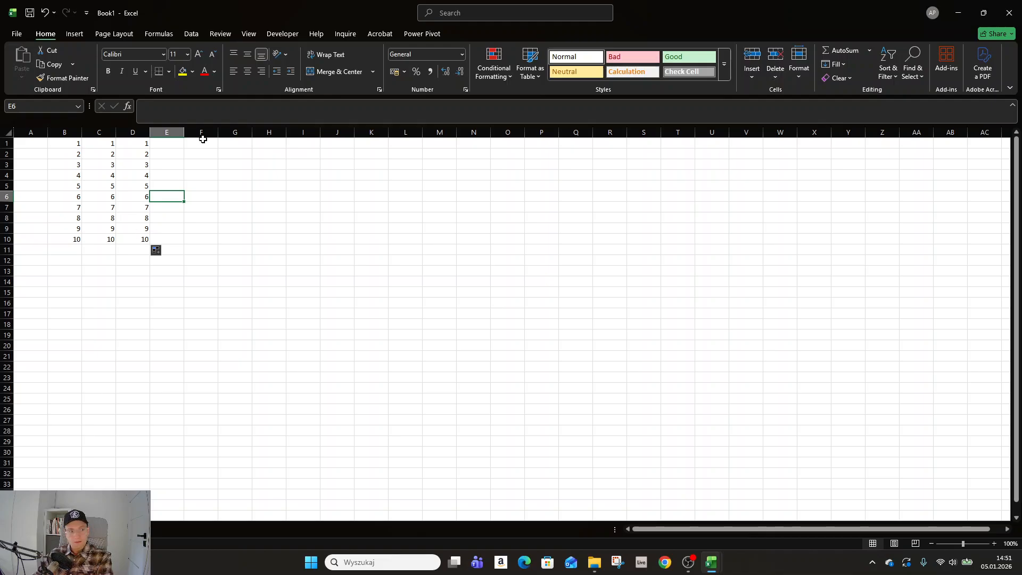
Step: Enter "selecting numbers" in cell G1 and "cat" in cell H1
click(237, 143)
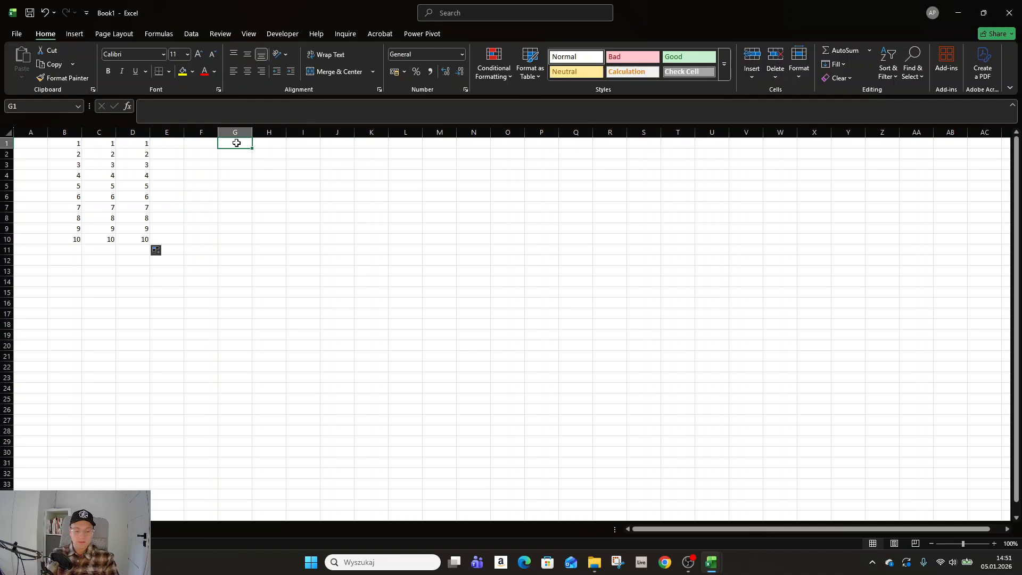
text(a)
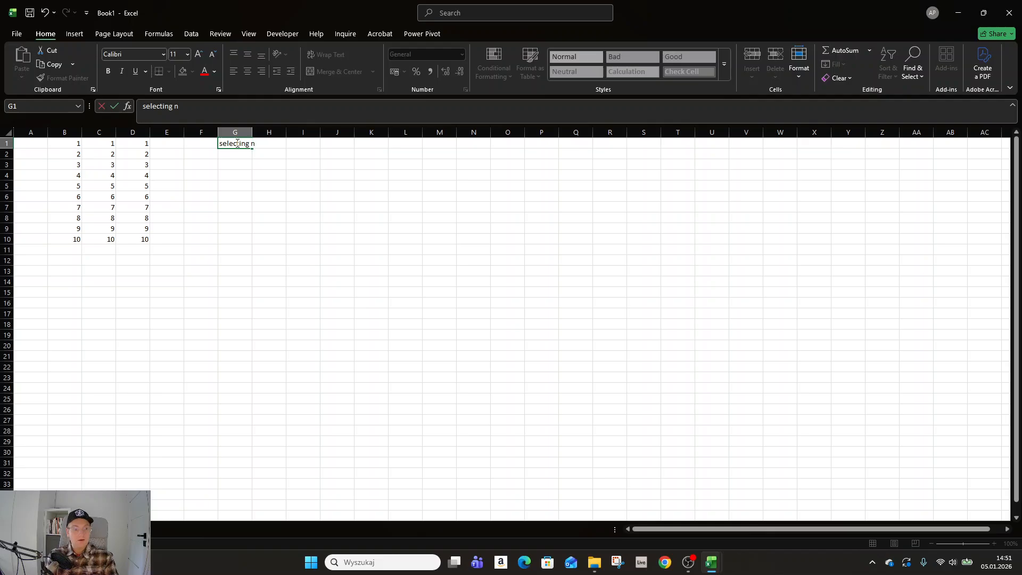
text(umbers)
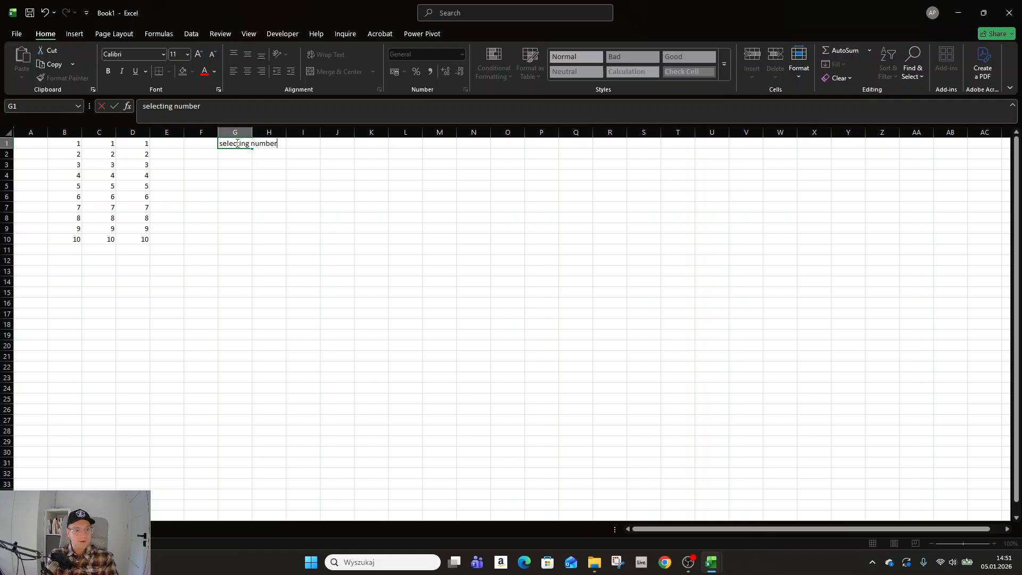
key(Return)
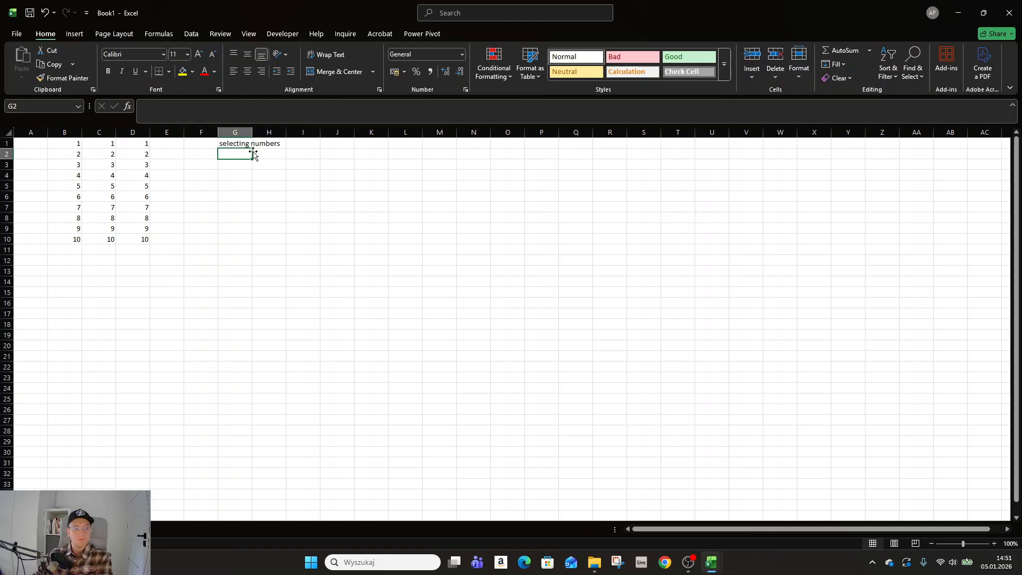
click(280, 144)
text(cat)
key(Return)
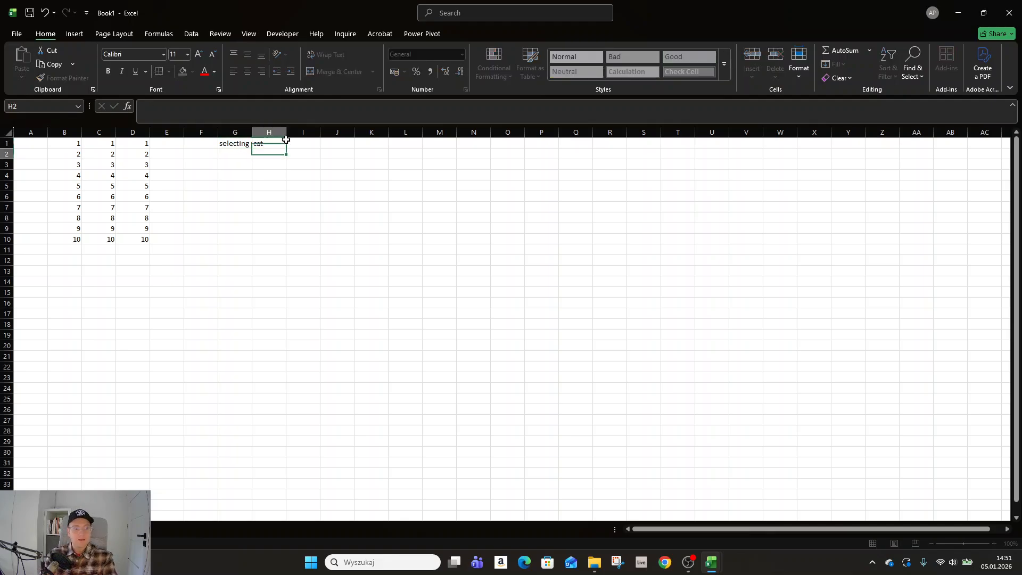
Step: AutoFit the width of column G to the text in cell G1
click(245, 143)
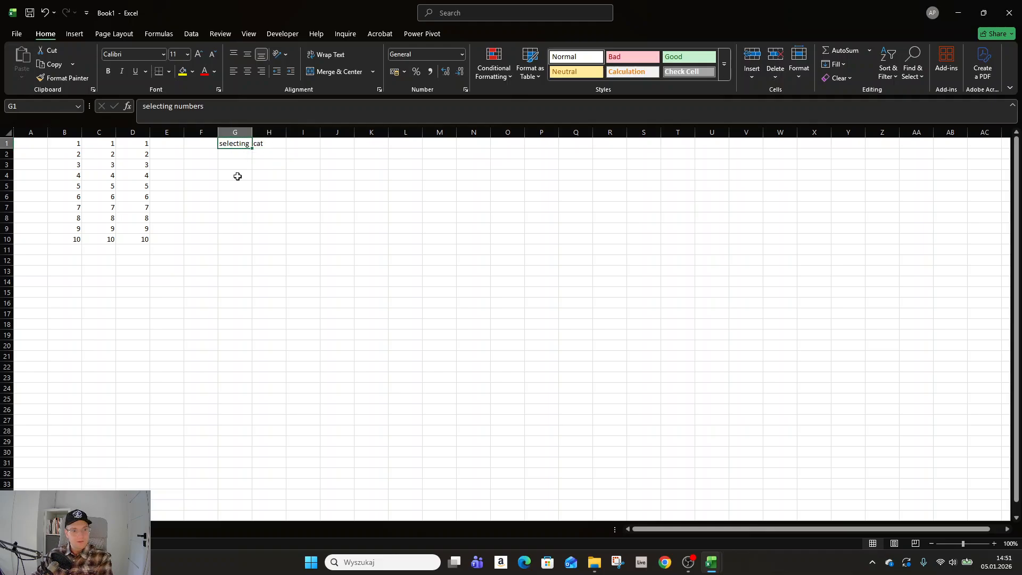
click(248, 129)
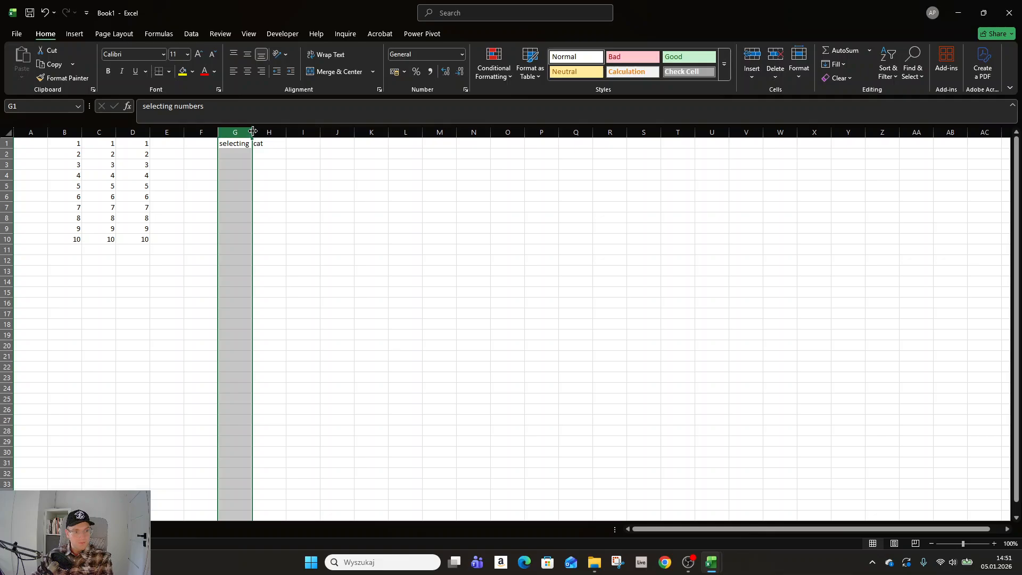
click(256, 143)
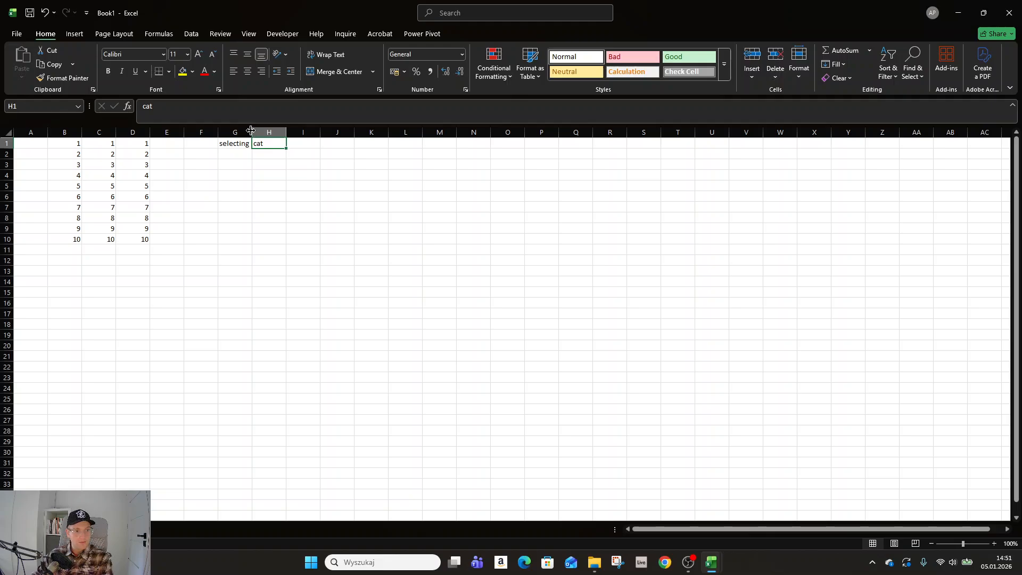
double_click(251, 131)
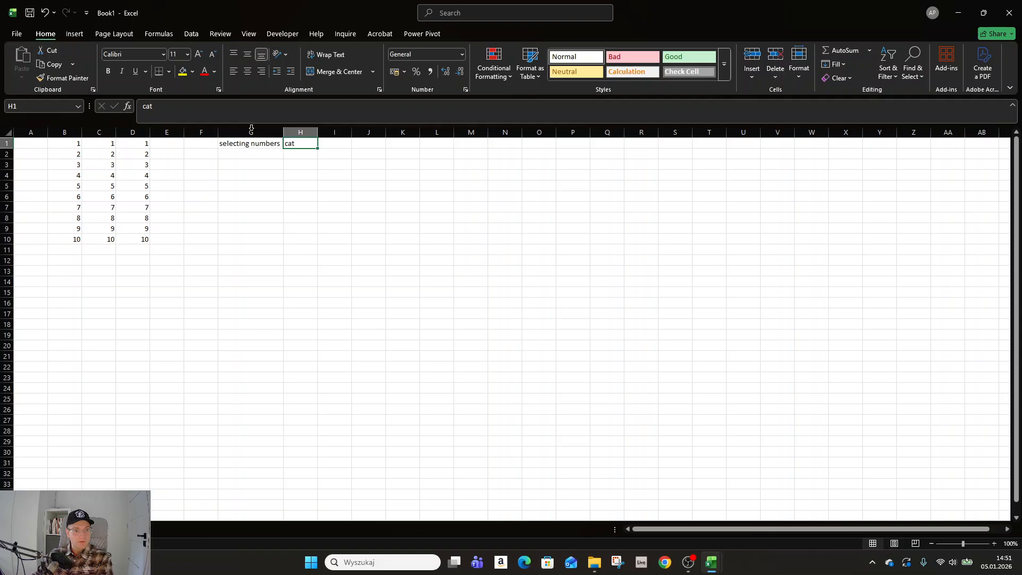
Step: Widen column G manually until it spans nearly the whole visible sheet
click(278, 143)
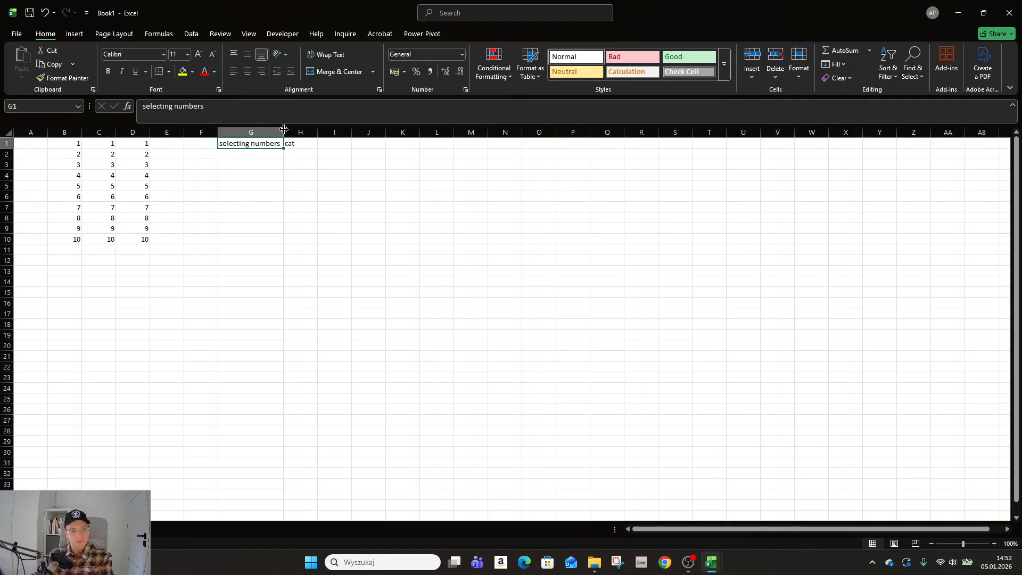
drag(283, 129, 1008, 136)
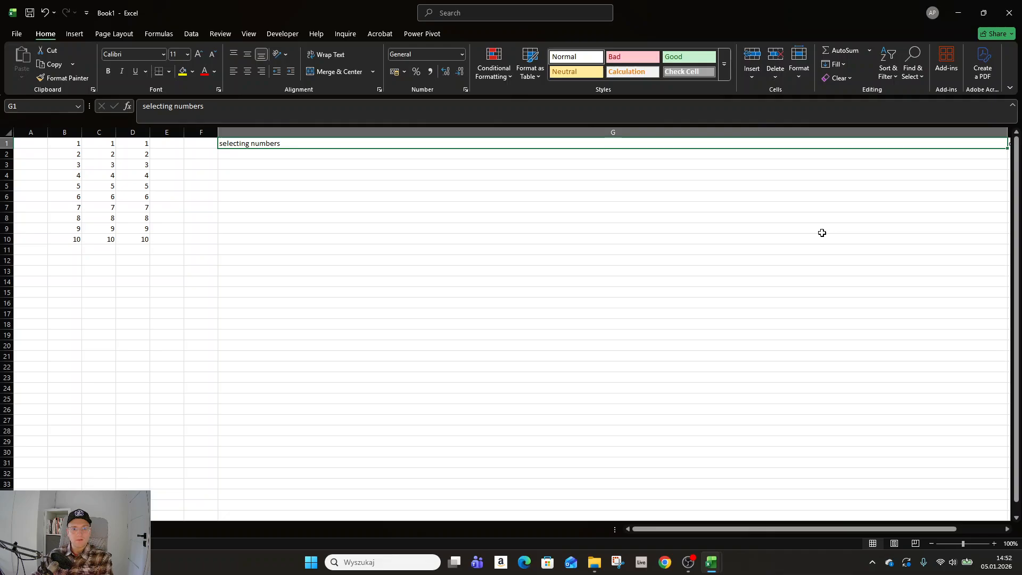
scroll(807, 519, right, 1)
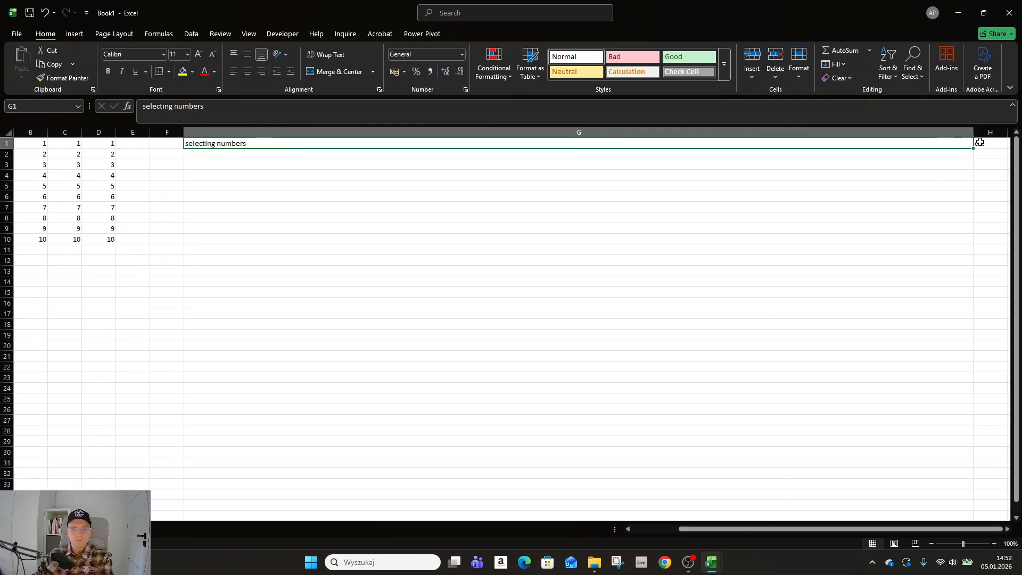
scroll(873, 529, right, 1)
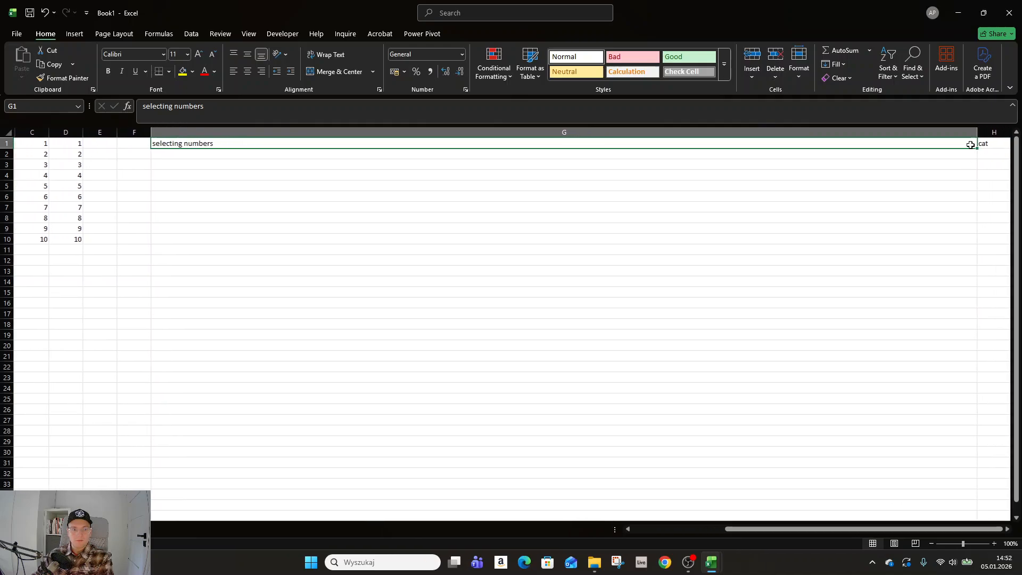
Step: Narrow column G manually until it is only slightly wider than the text in G1
drag(975, 130, 246, 189)
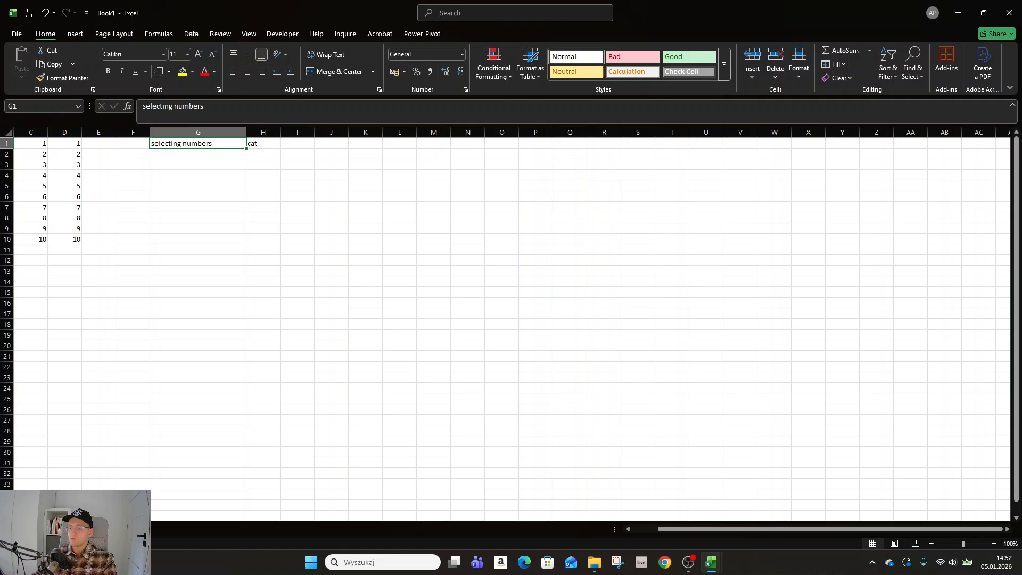
click(265, 184)
drag(810, 529, 797, 523)
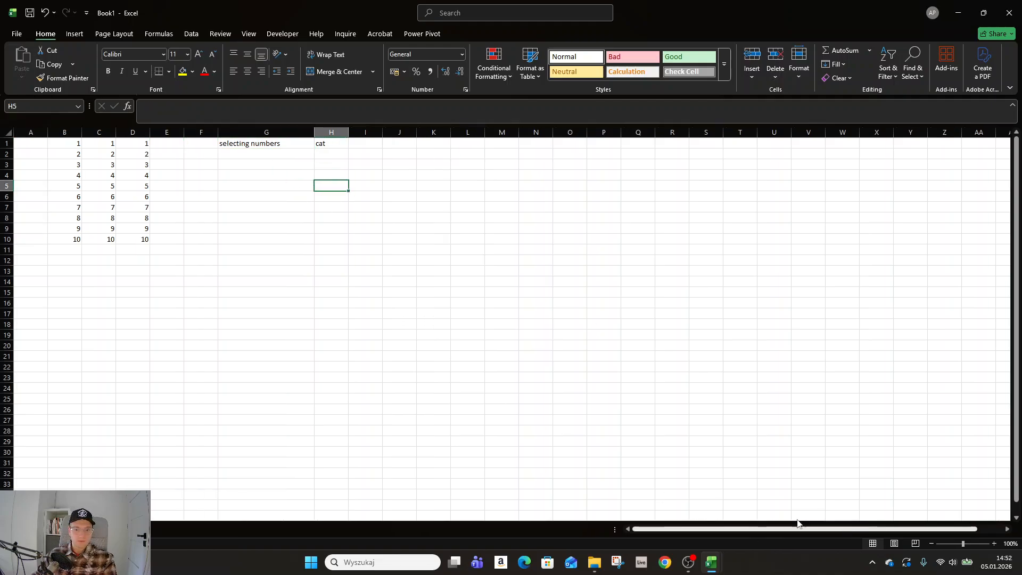
click(333, 156)
drag(314, 132, 297, 132)
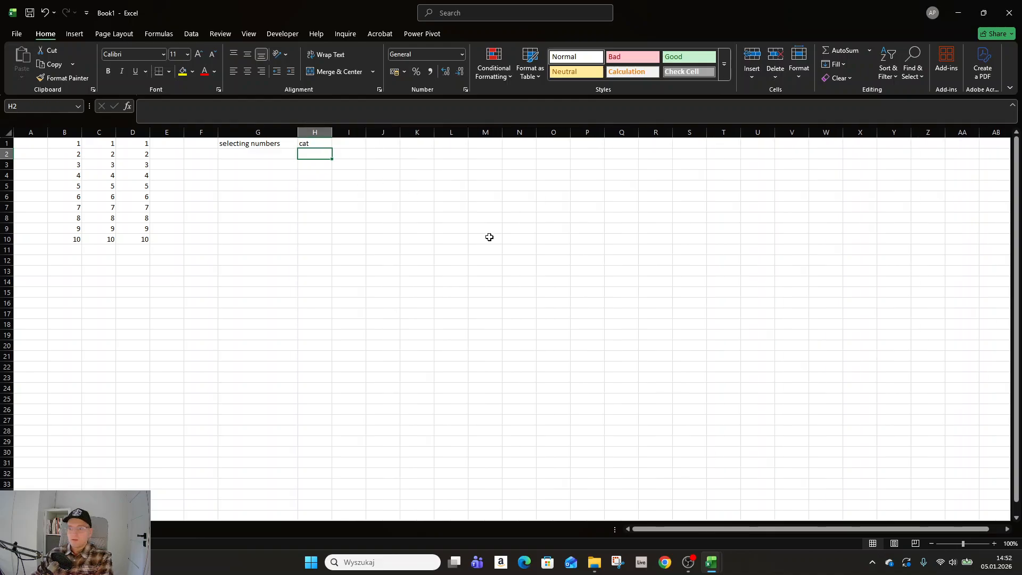
Step: Format cell G1 with a yellow fill, red font colour and bold text
click(490, 237)
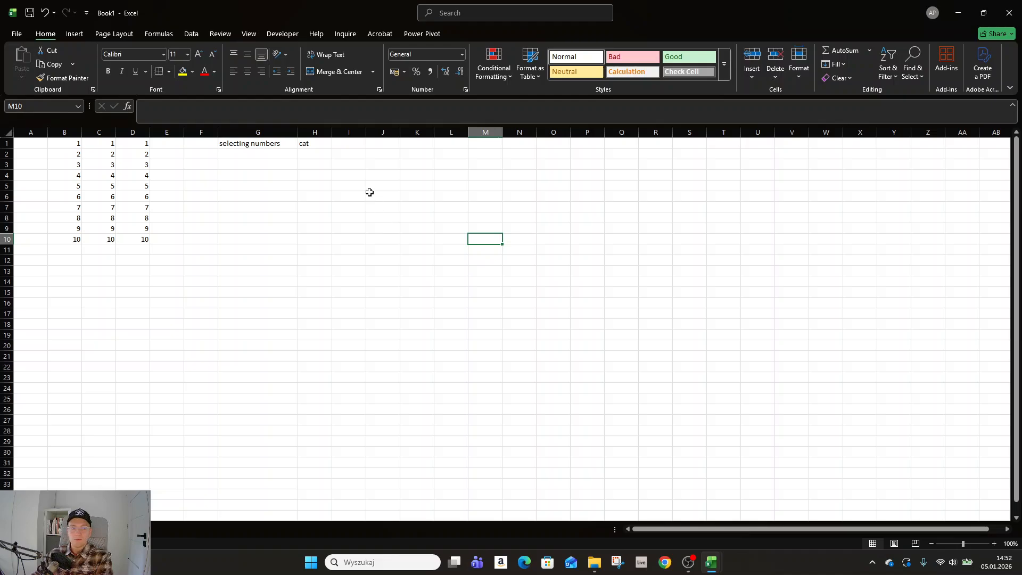
click(279, 165)
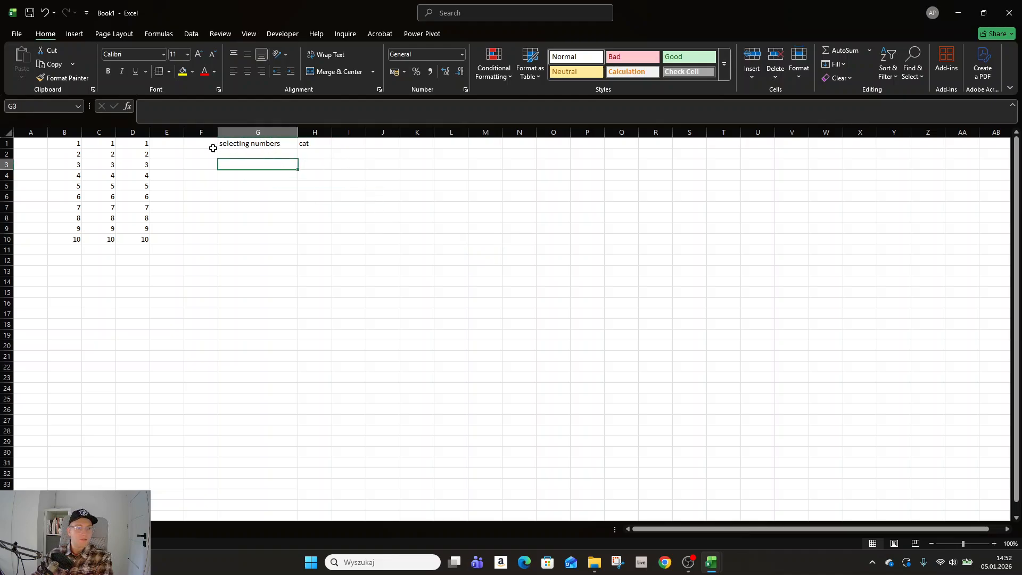
click(243, 143)
click(181, 73)
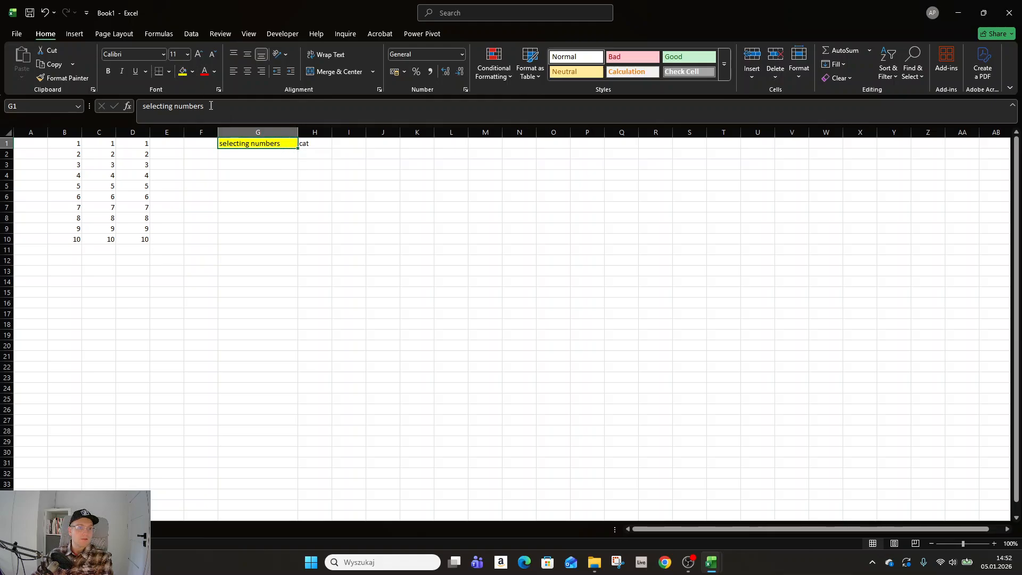
click(204, 73)
click(109, 75)
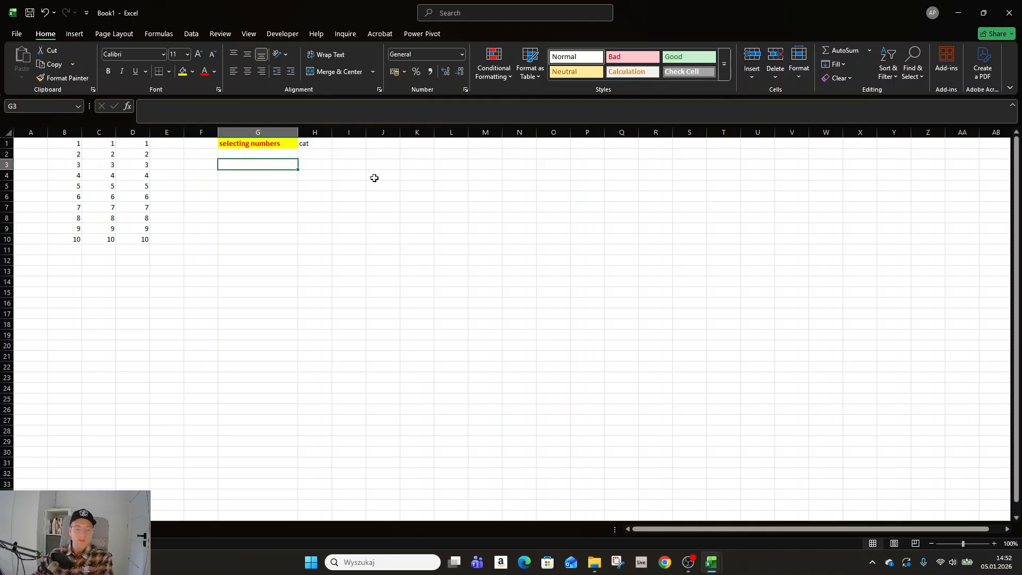
click(221, 203)
Step: Practise selecting ranges in row 1 with G1:K1 and F1:M1, and deselect them by selecting cell K5
click(279, 142)
drag(279, 142, 431, 139)
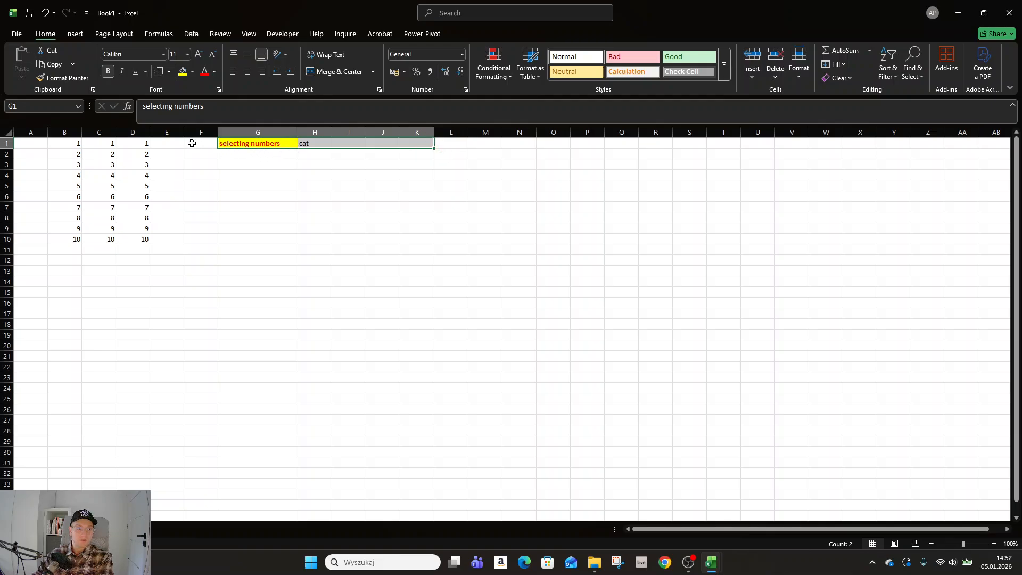
drag(191, 144, 473, 137)
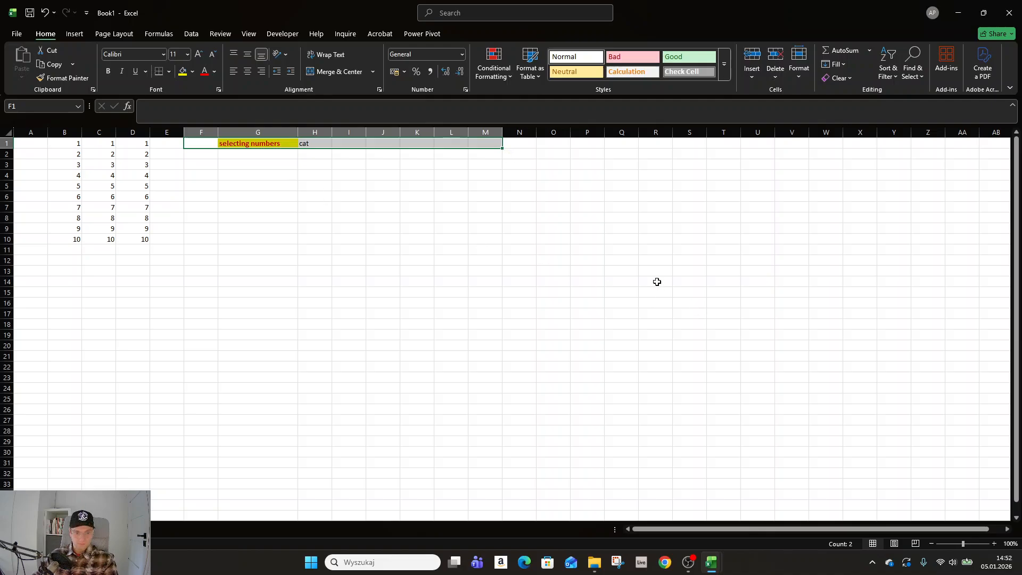
click(413, 188)
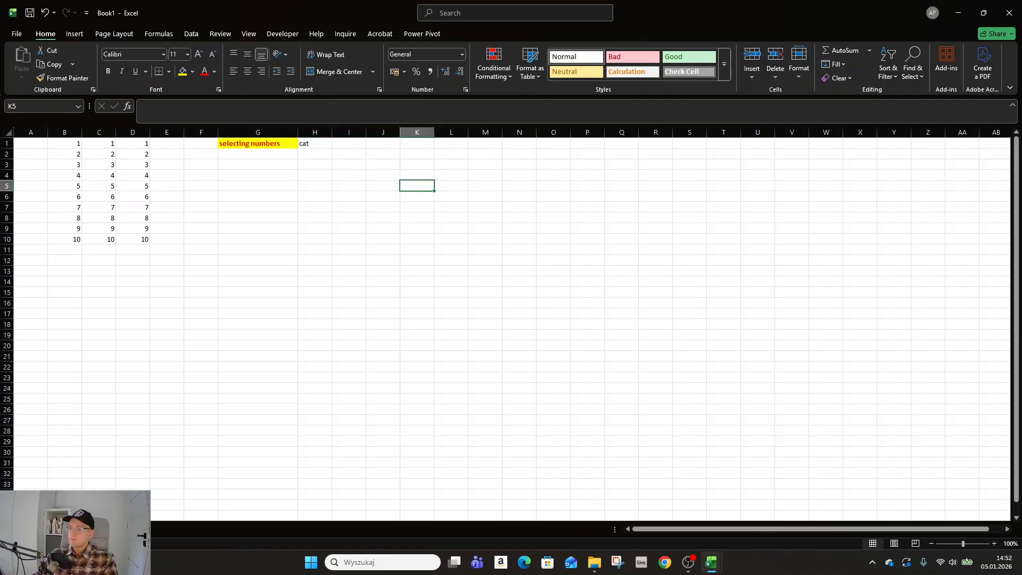
key(ctrl+n)
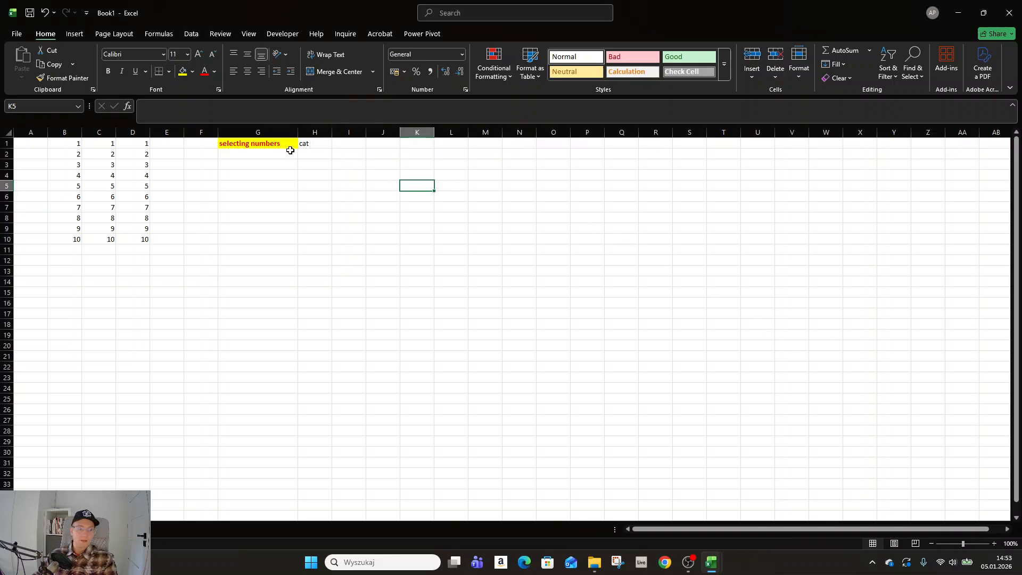
Step: Clear the contents of cells F1 to H1 and select cell F1
click(213, 142)
drag(214, 142, 326, 145)
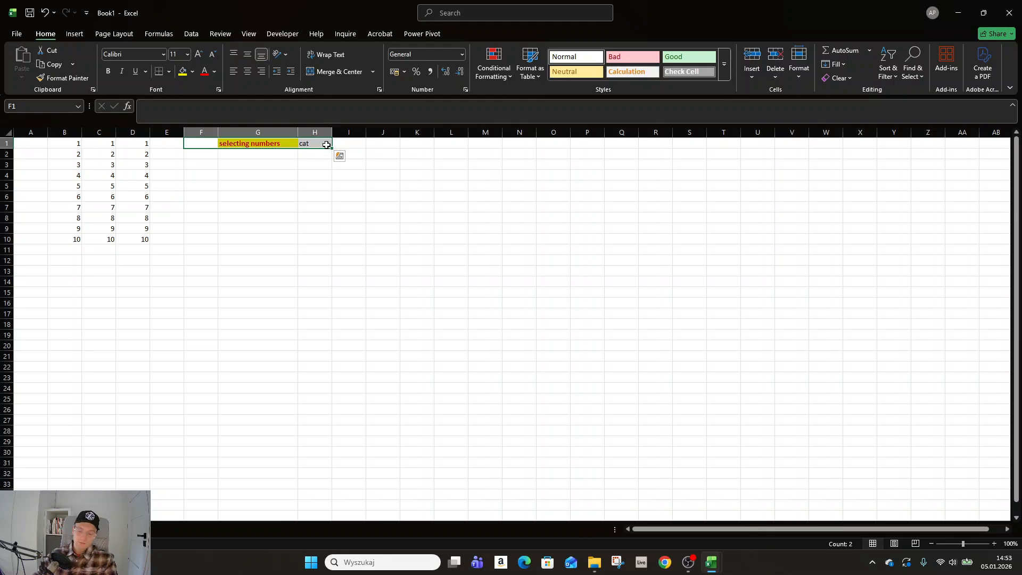
key(Delete)
key(Left)
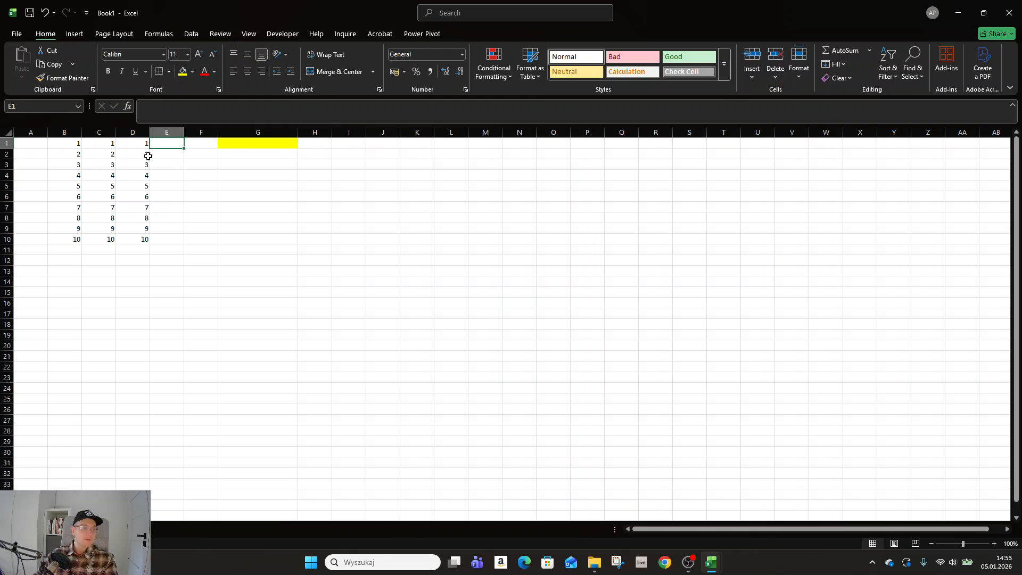
click(204, 143)
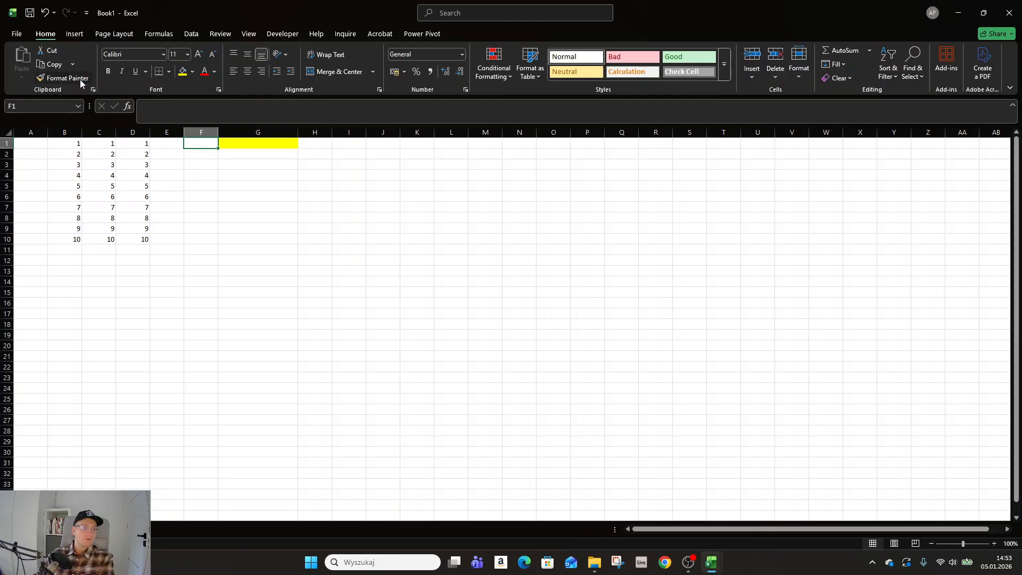
Step: Copy the plain formatting of cell F1 onto G1 with Format Painter, and select cell G14
click(63, 78)
click(258, 142)
click(257, 281)
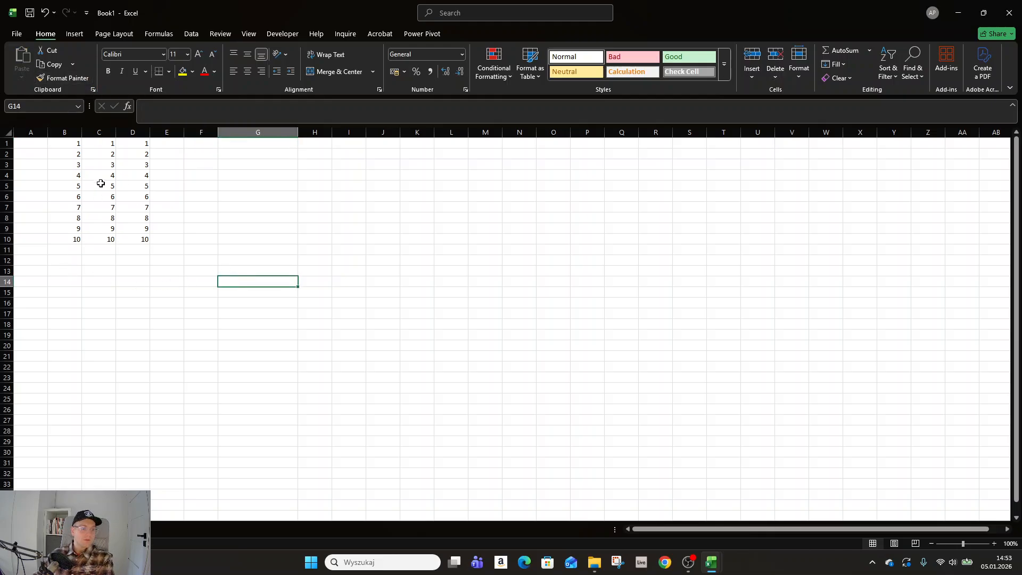
Step: Delete columns C and D from the sheet, and select cell B11 below the number series in column B
drag(106, 132, 134, 131)
right_click(136, 130)
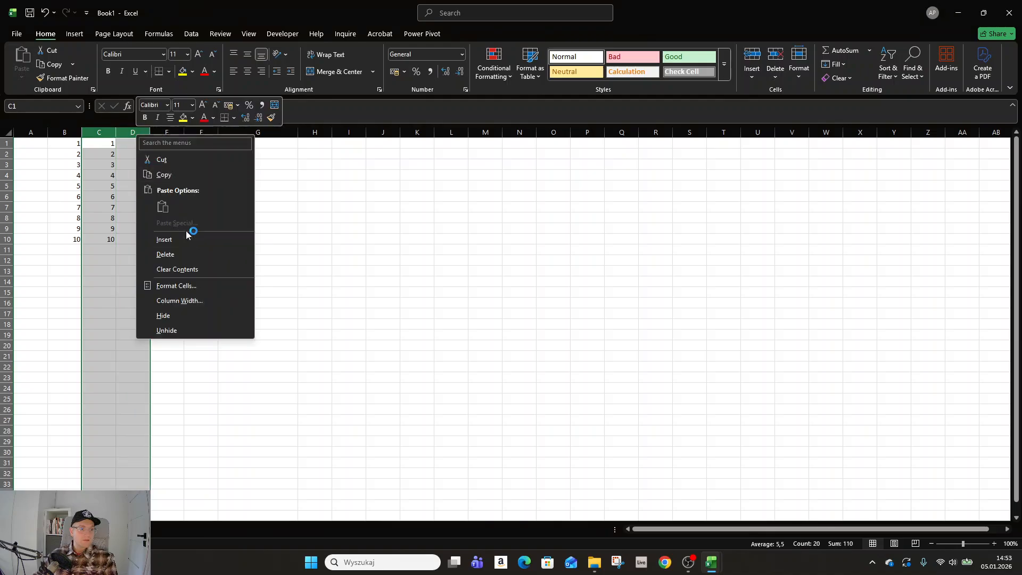
click(187, 253)
click(67, 255)
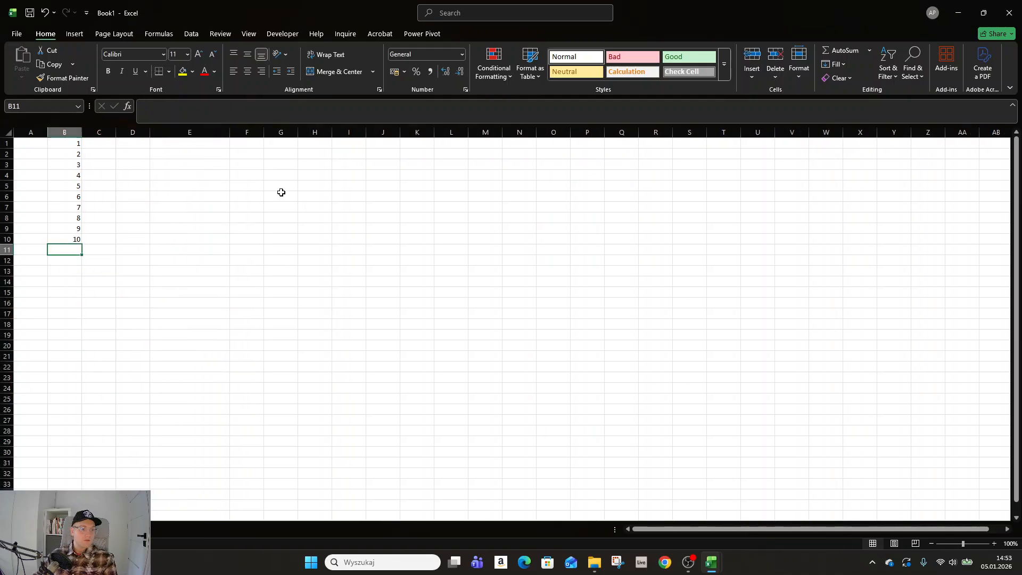
Step: Enter the formula =SUM(B1:B10) in cell B11 and reselect the cell
text(=)
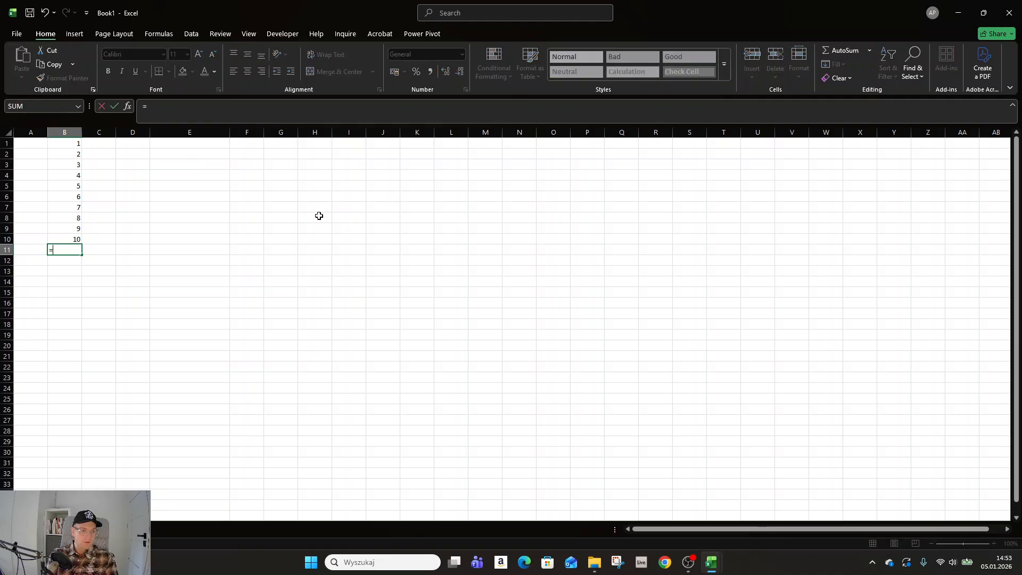
text(sum()
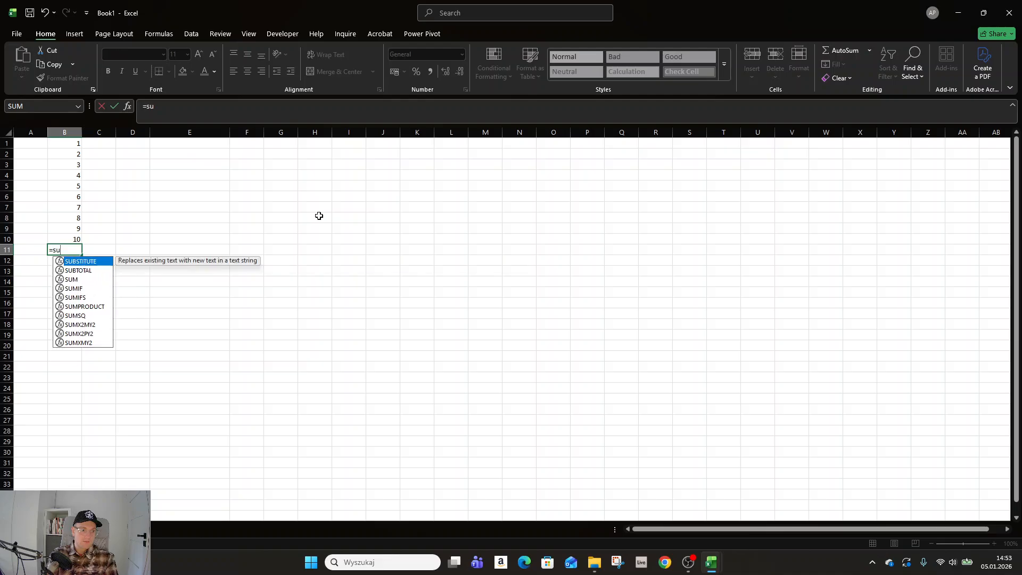
key(Up)
key(ctrl+shift+Up)
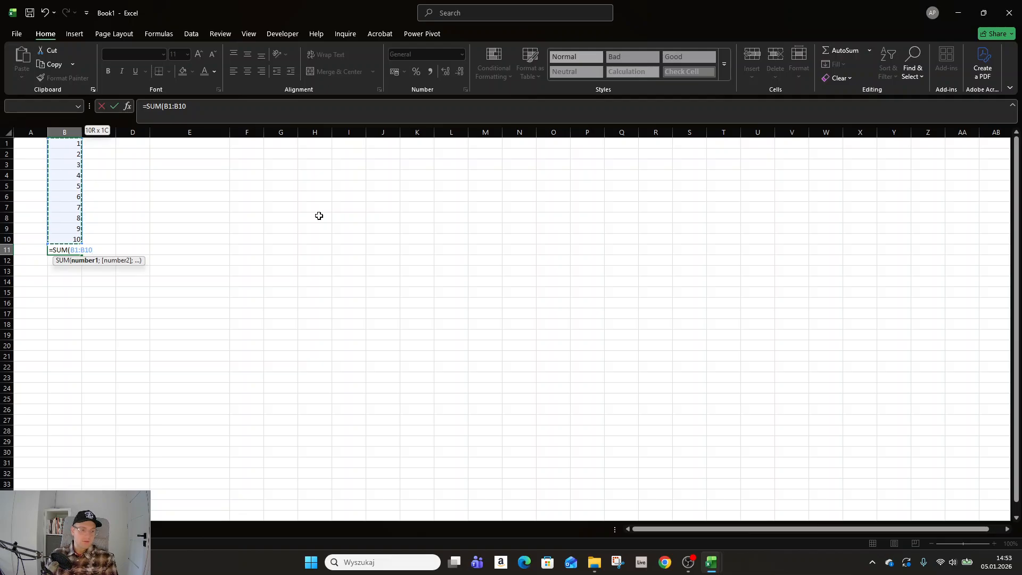
key(Up)
key(Down)
key(ctrl+shift+Up)
key(Return)
key(Up)
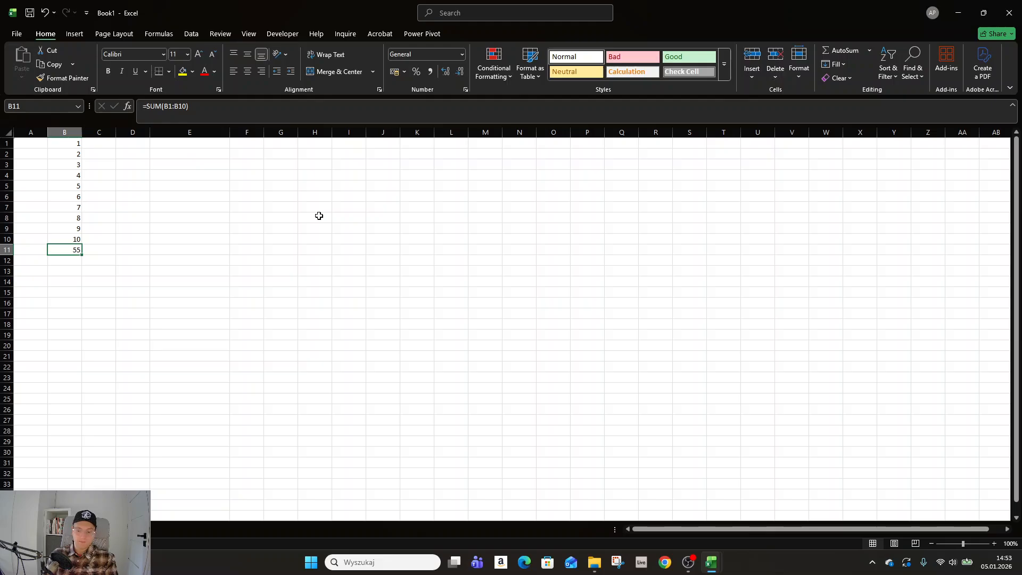
Step: Try to add the numbers one by one in B11 with =B1+B2+B3+B4+B5+, and discard the edit
text(=)
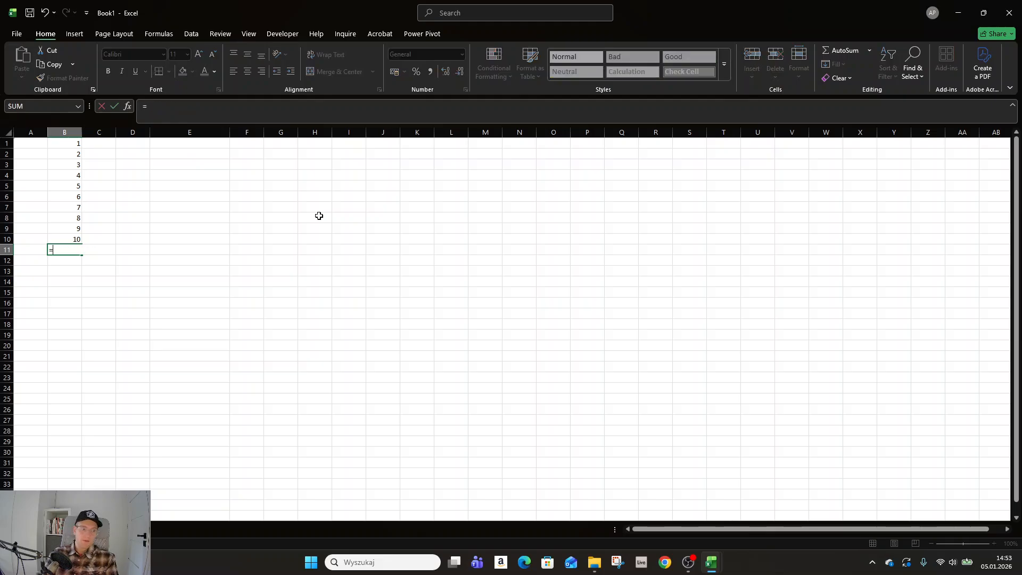
click(75, 145)
text(+)
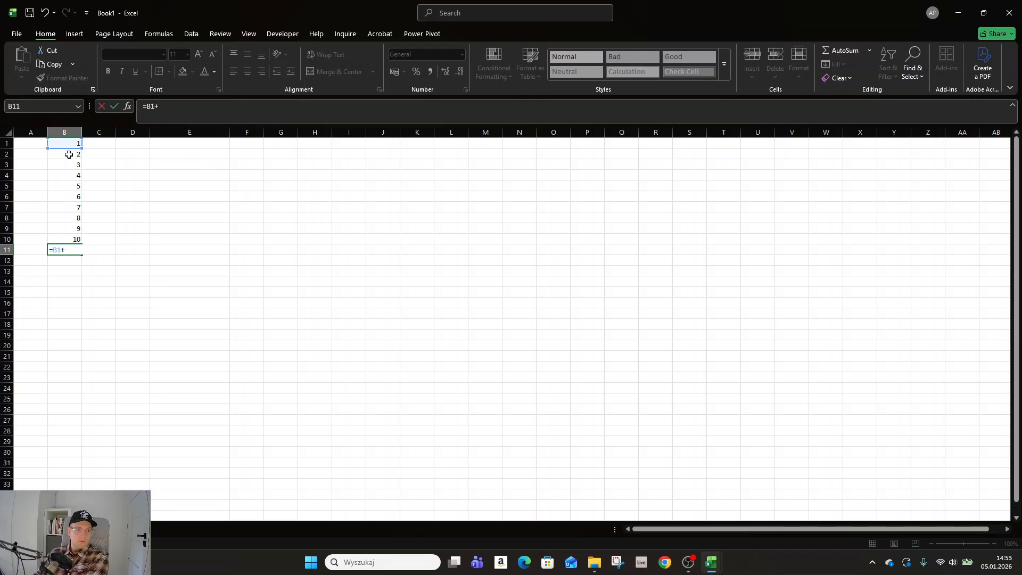
click(69, 154)
text(+)
click(63, 168)
text(+)
click(62, 177)
text(+)
drag(62, 193, 63, 188)
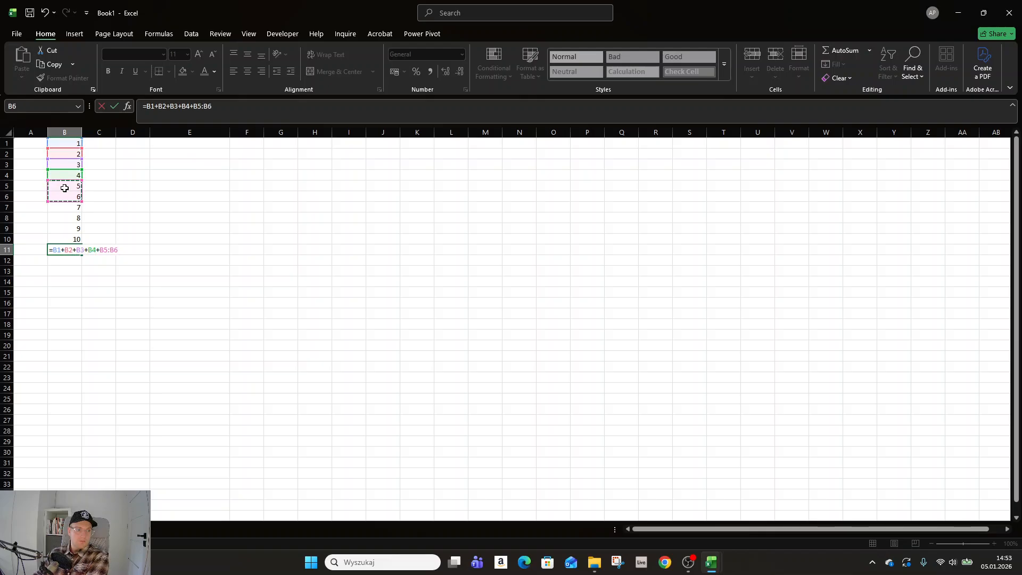
click(64, 193)
click(65, 189)
text(+)
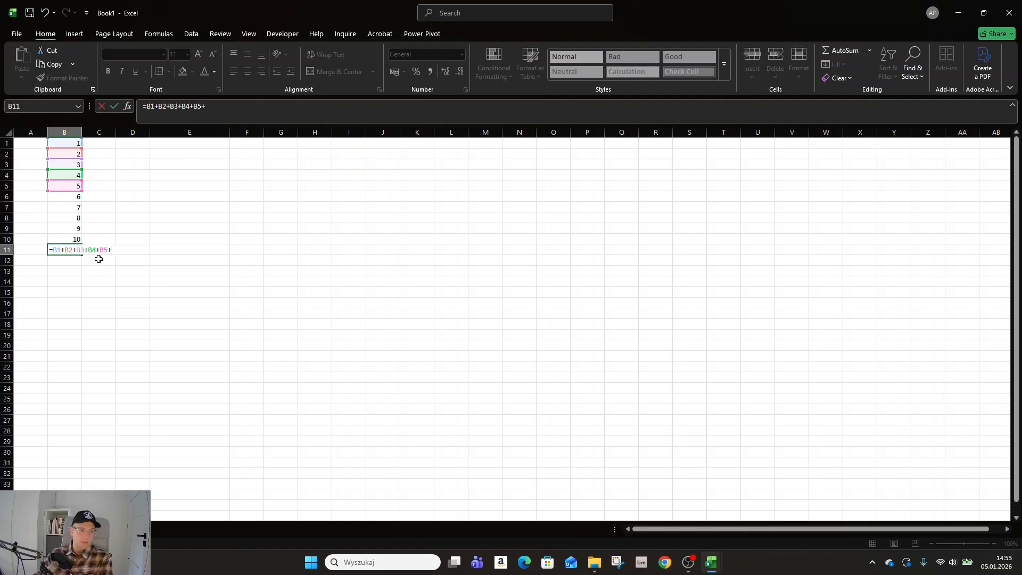
key(Return)
click(570, 321)
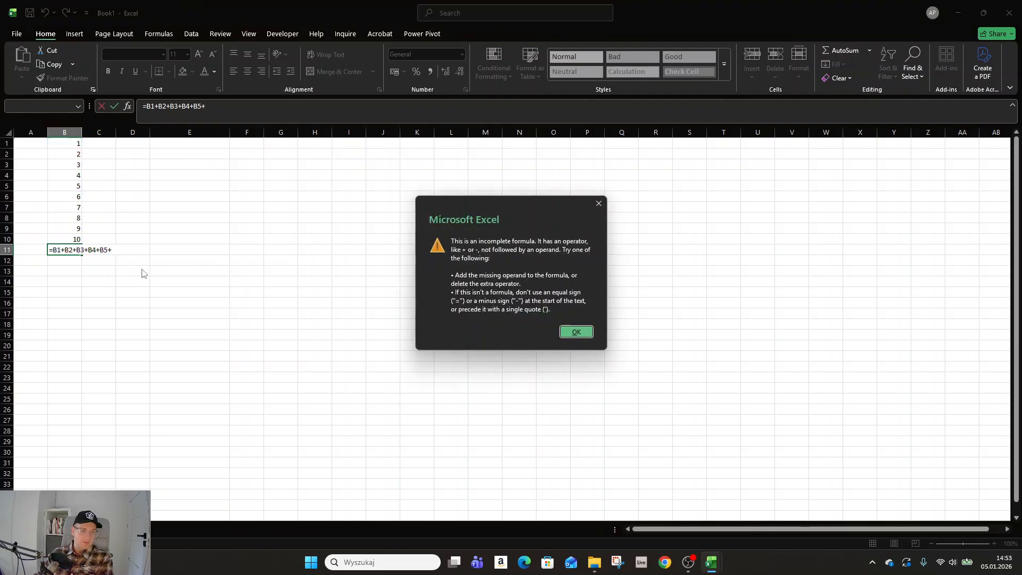
click(599, 204)
key(Escape)
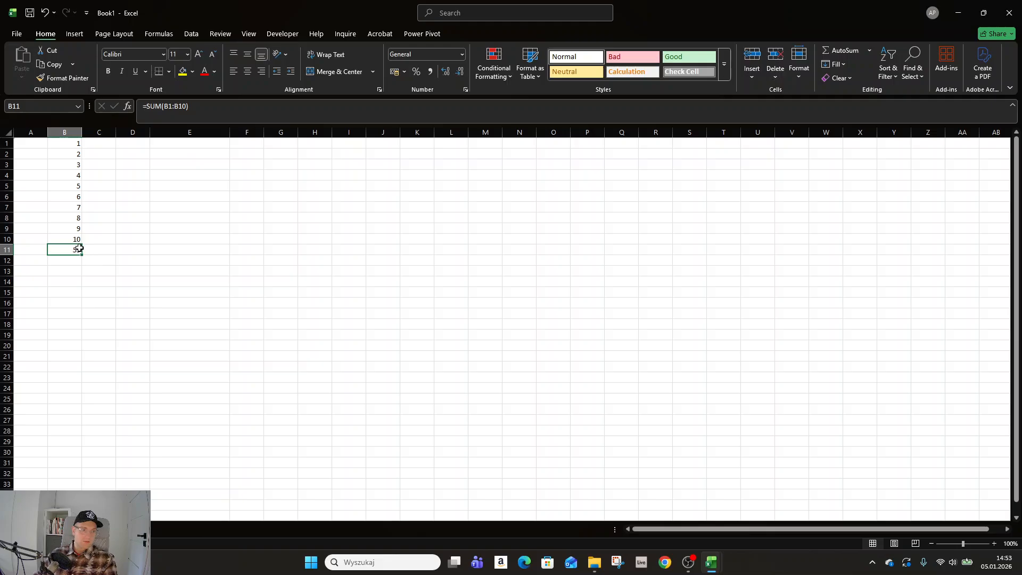
Step: Clear cell B11, fill it with an AutoSum of B1:B10, and reselect the cell
key(Delete)
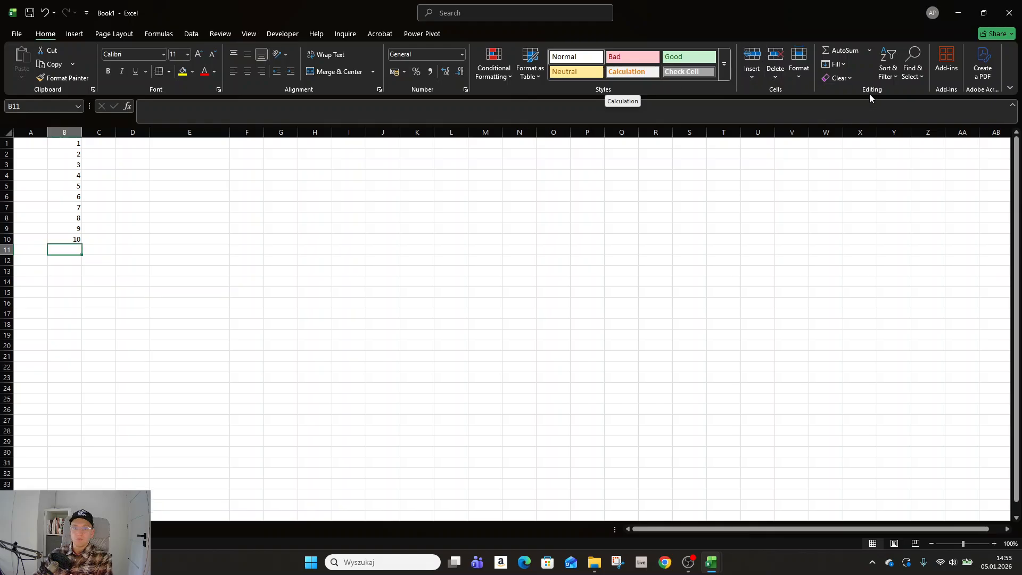
click(855, 51)
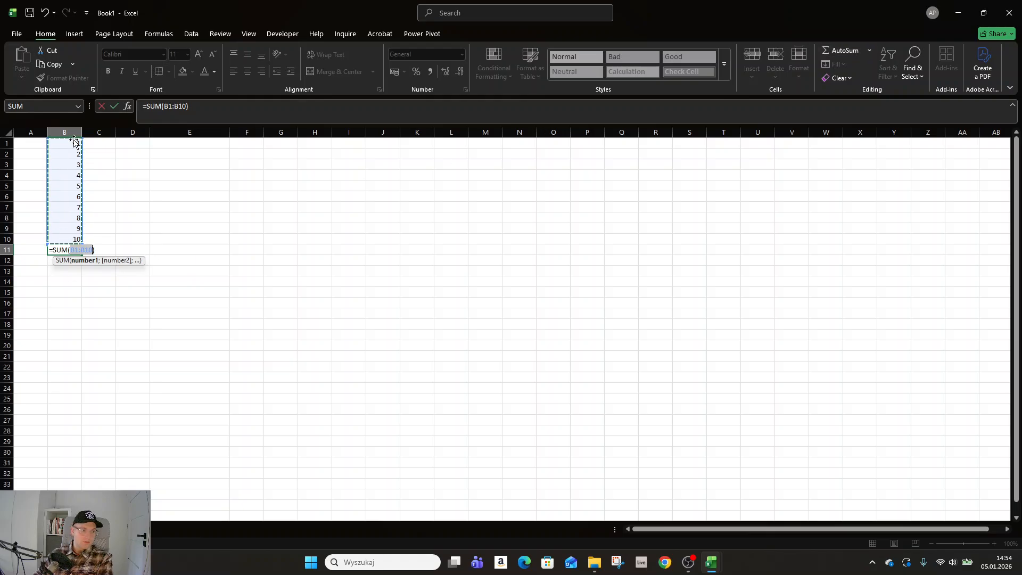
key(Return)
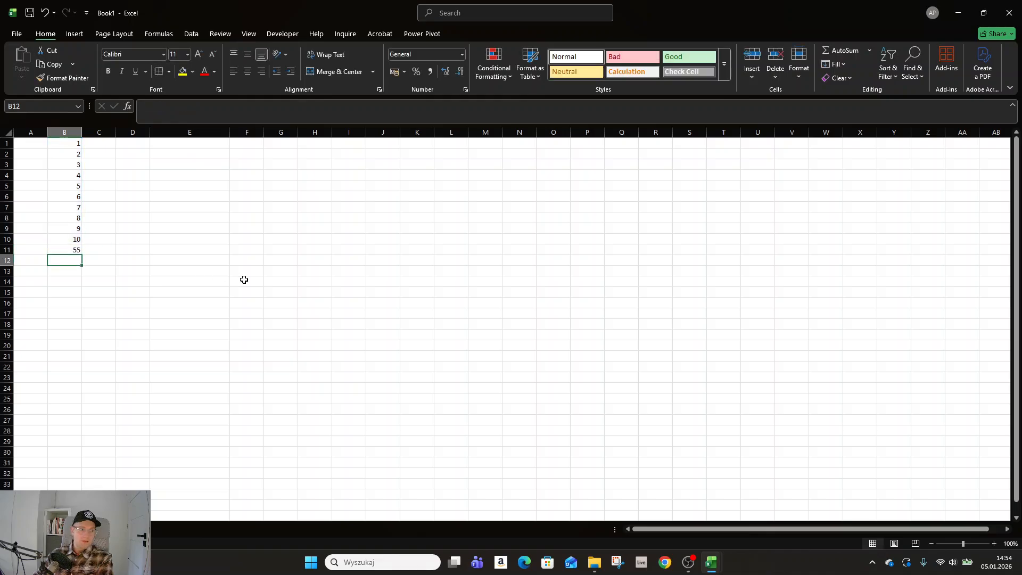
click(74, 251)
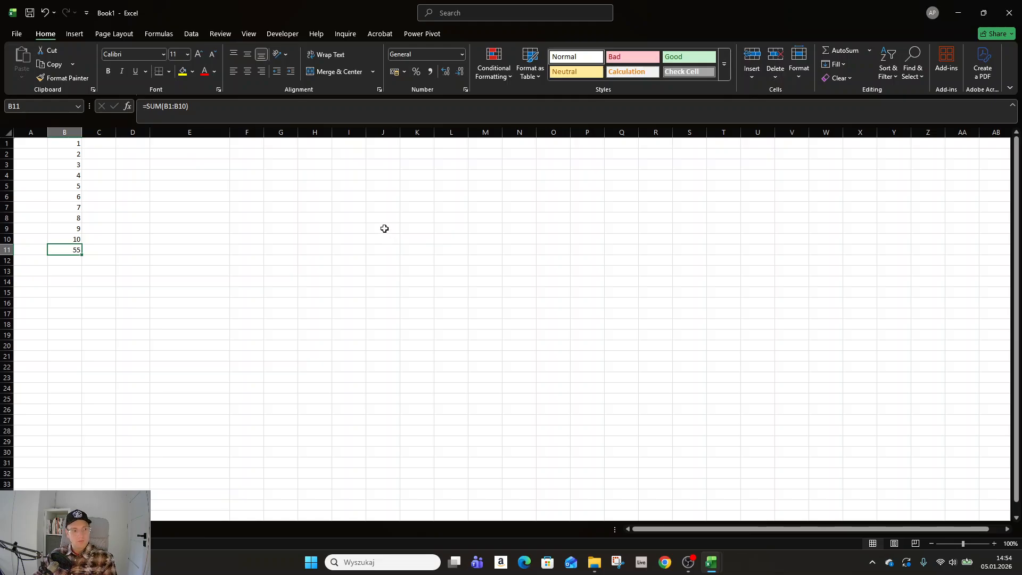
Step: Undo the AutoSum entry in B11 and redo it
key(ctrl+z)
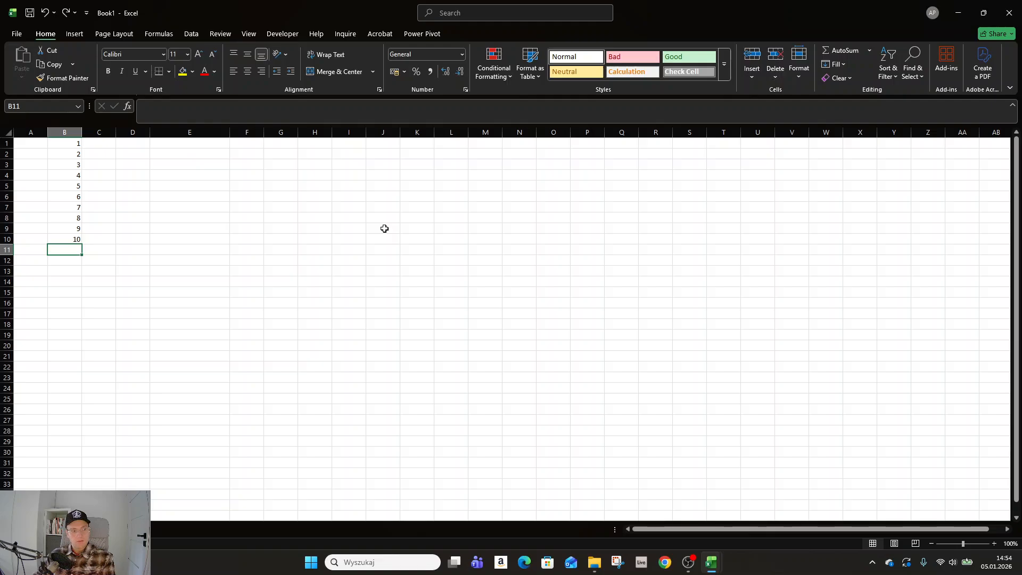
key(ctrl+y)
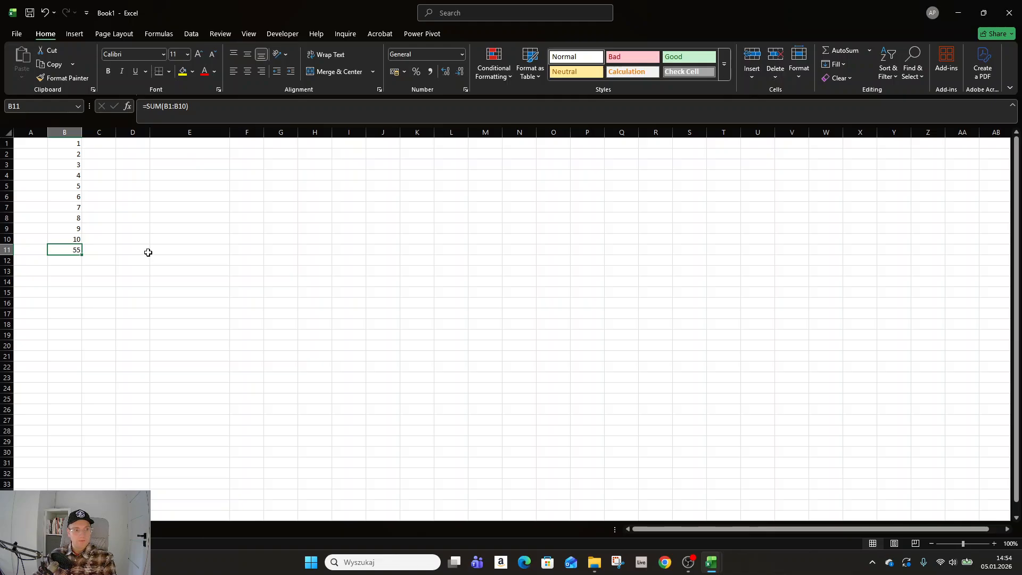
Step: Edit the sum formula in B11 to cover only B1:B9
key(F2)
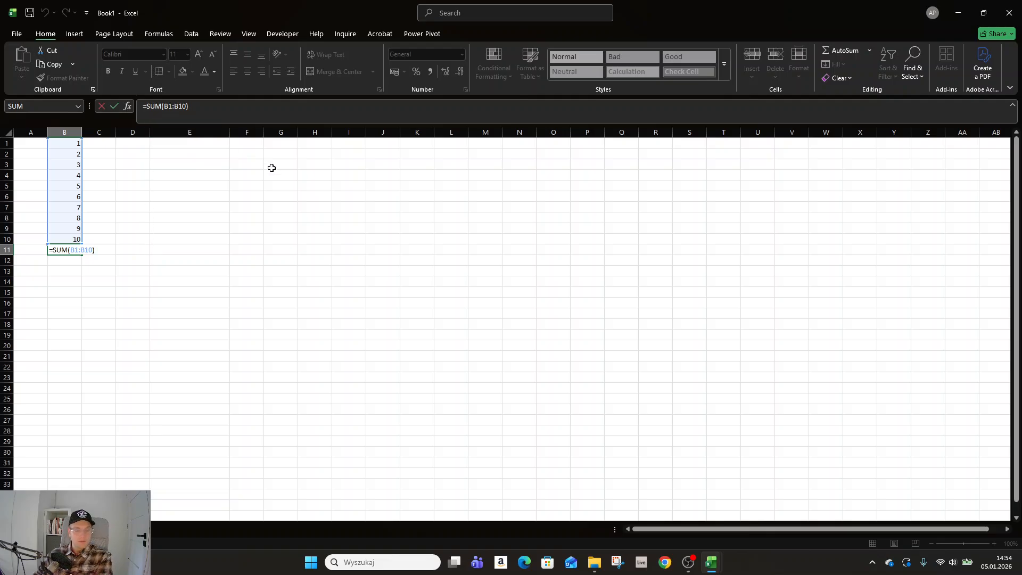
key(Left)
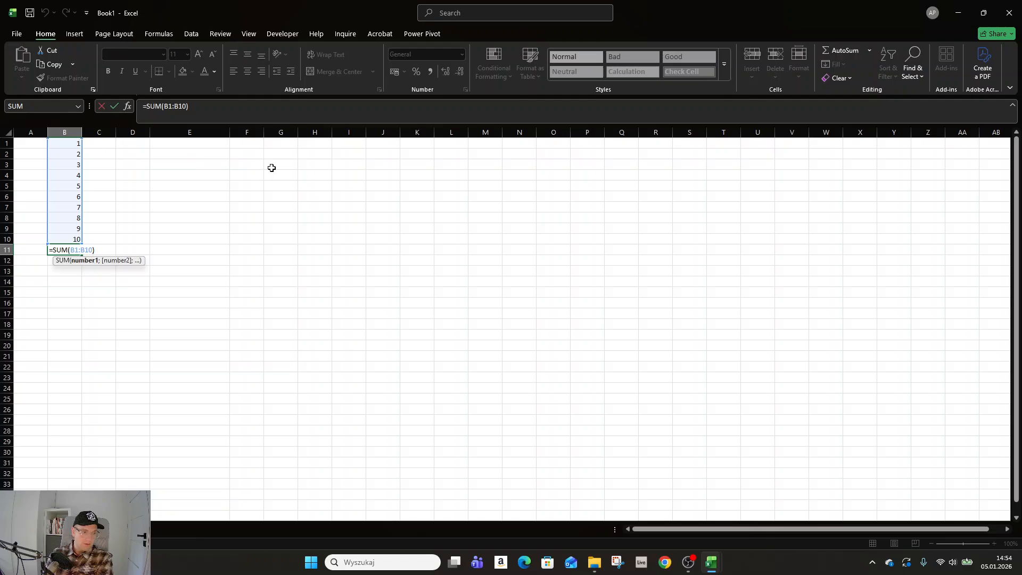
key(BackSpace)
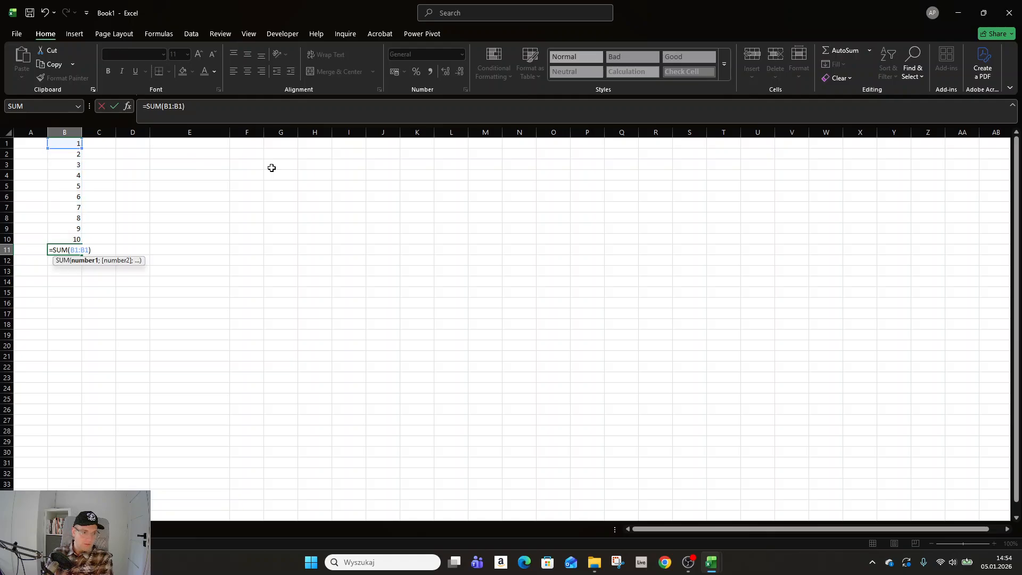
key(BackSpace)
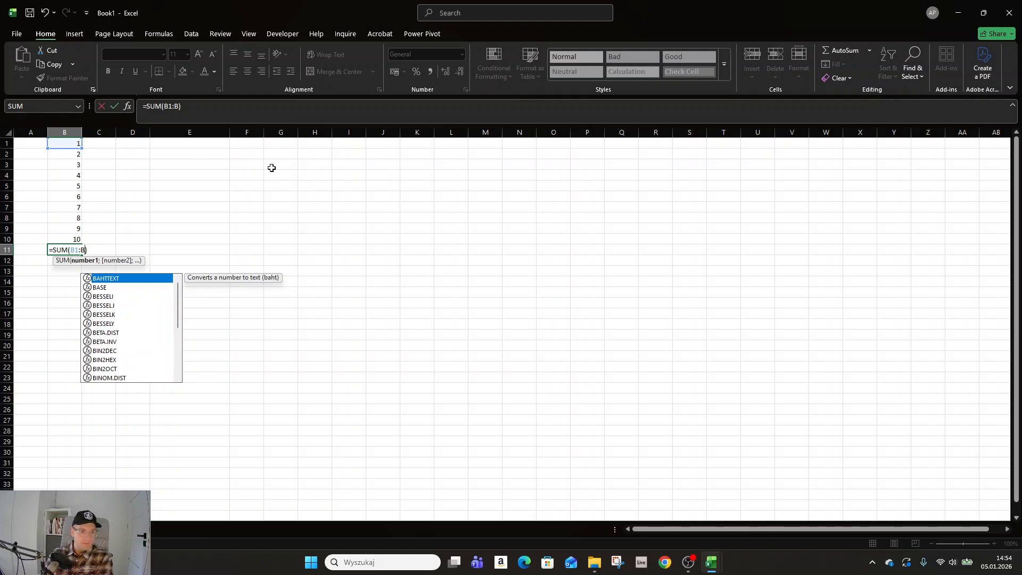
text(9)
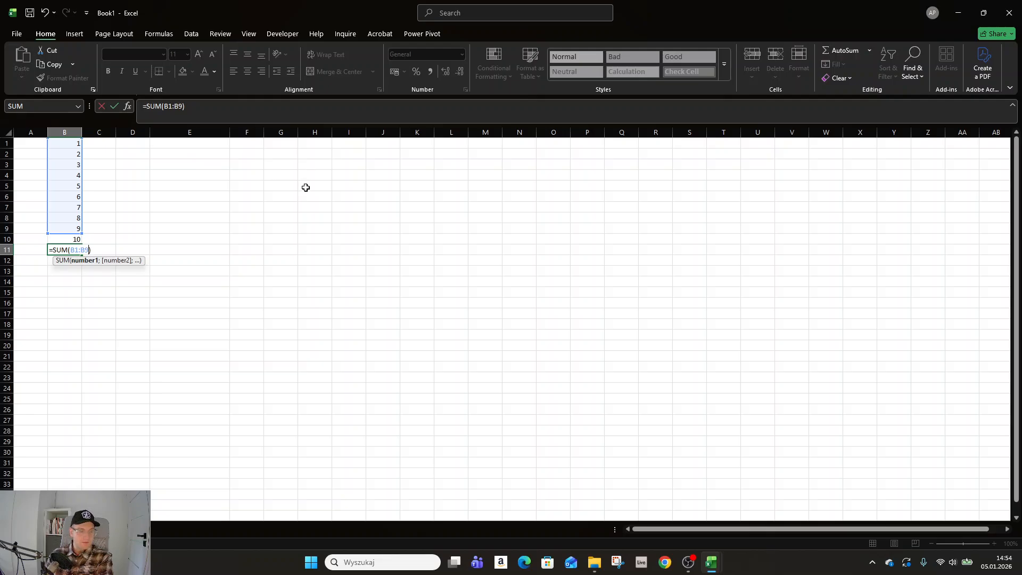
key(Return)
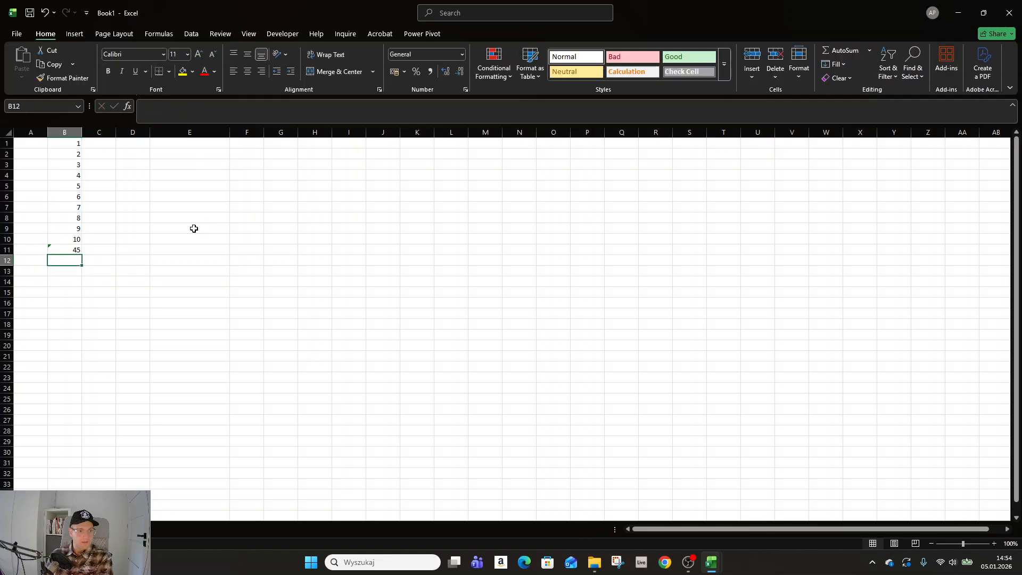
Step: Examine the formula of B11 in edit mode, both inside the cell and in the formula bar, leaving each without changes
click(67, 252)
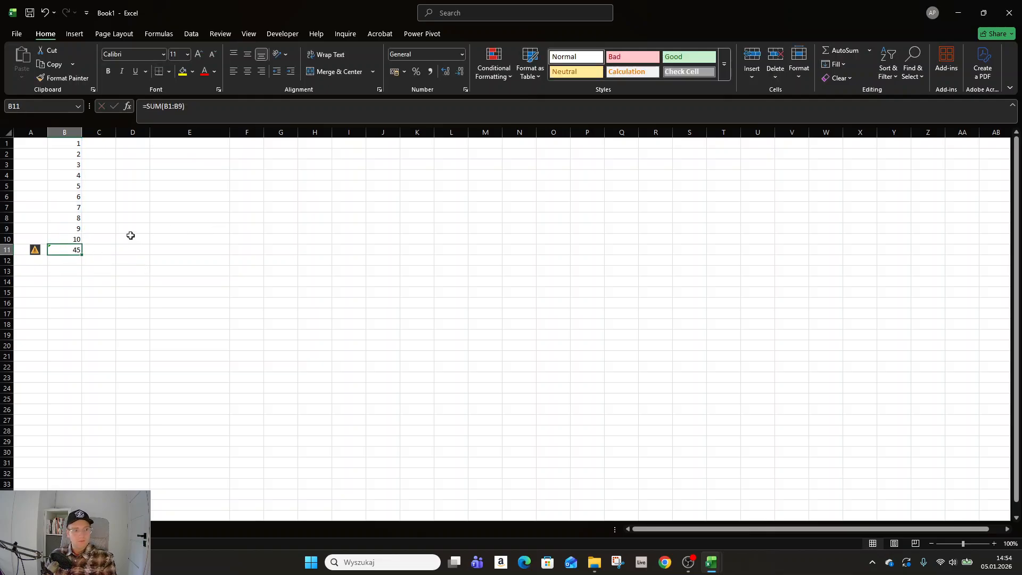
key(F2)
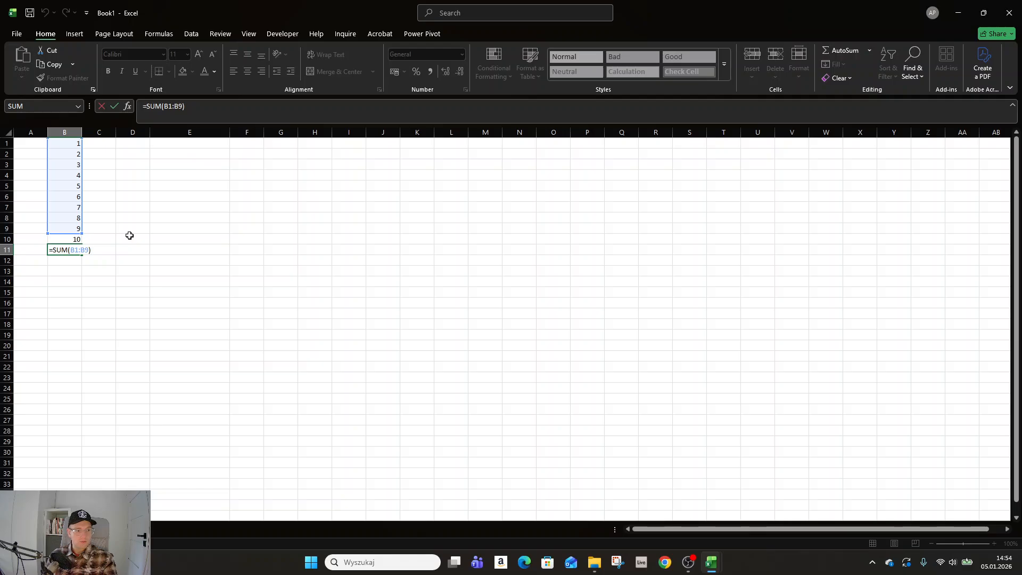
key(Escape)
click(167, 106)
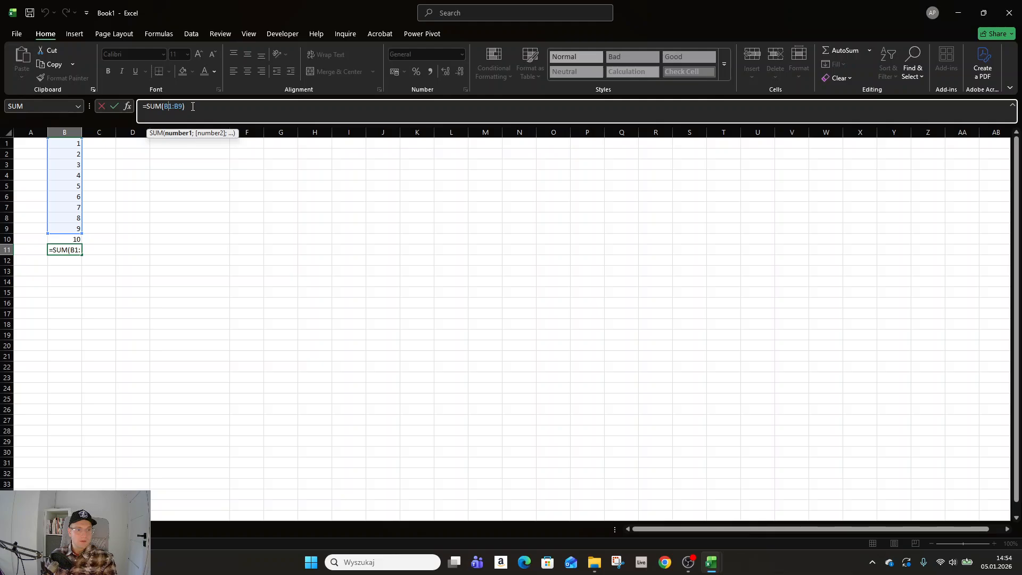
click(193, 105)
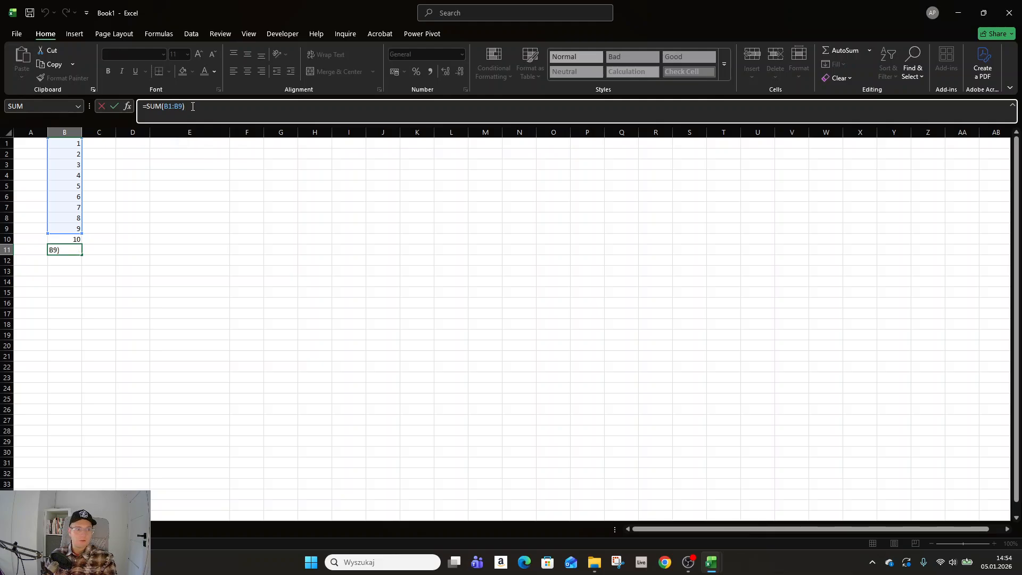
key(Escape)
click(71, 260)
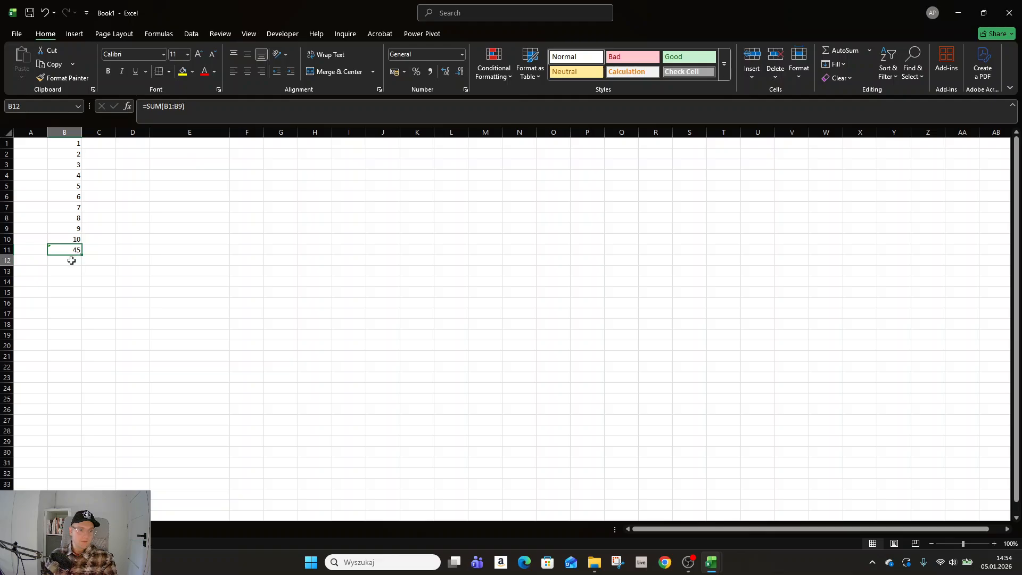
click(71, 251)
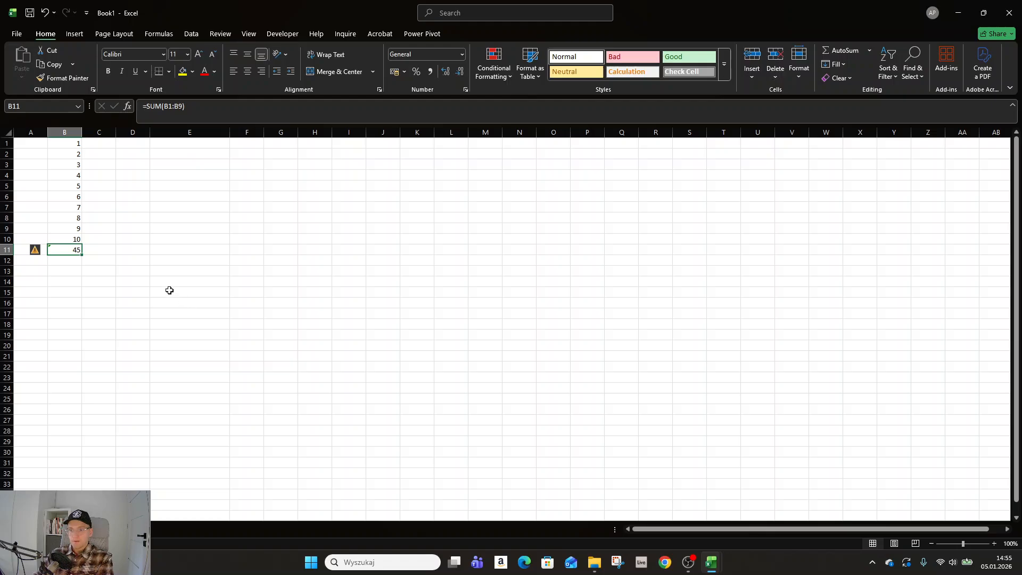
Step: Practise selecting the entire column D from cell D14, and deselect it by selecting cell D15
click(106, 292)
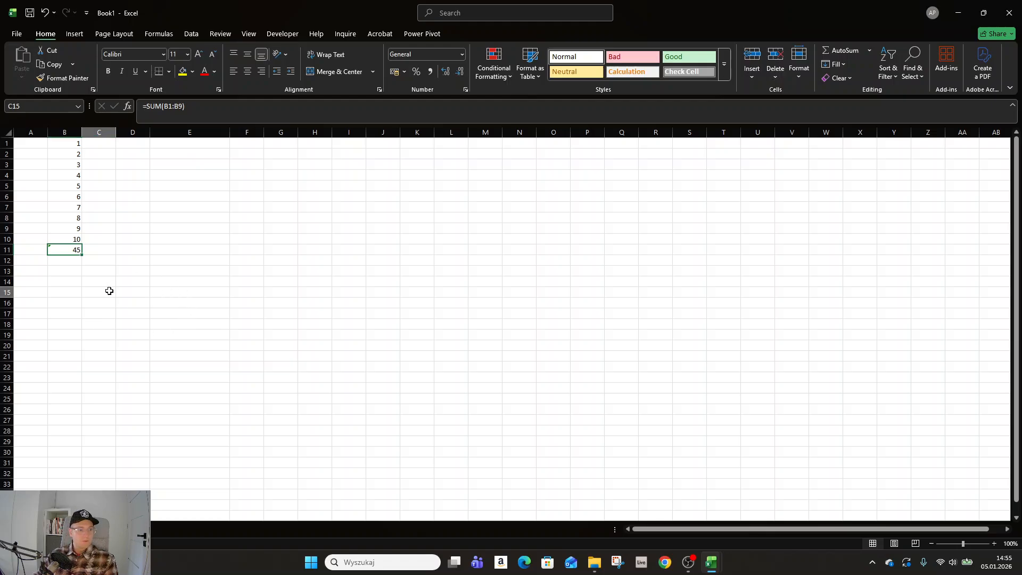
click(64, 295)
click(132, 284)
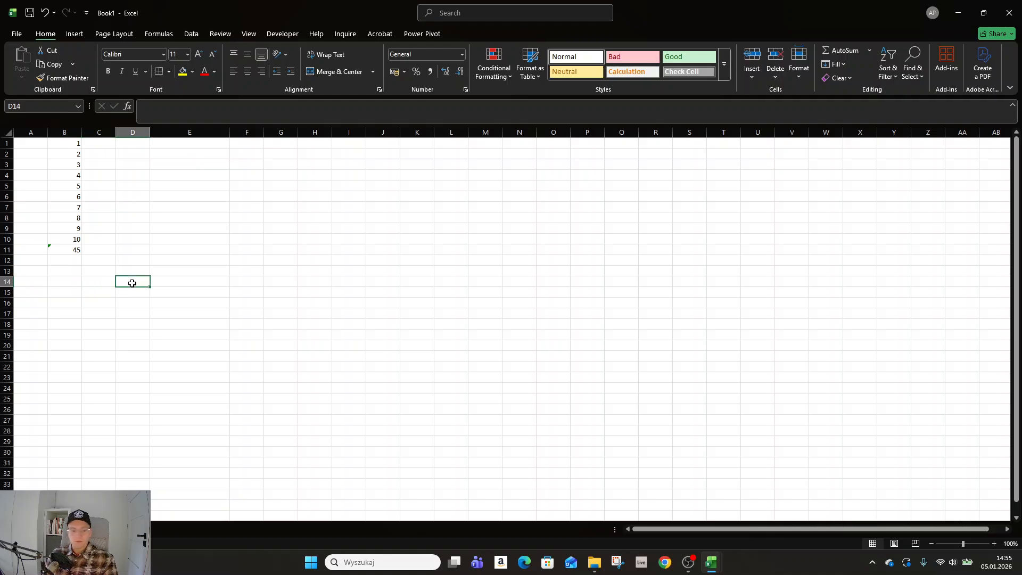
key(ctrl+space)
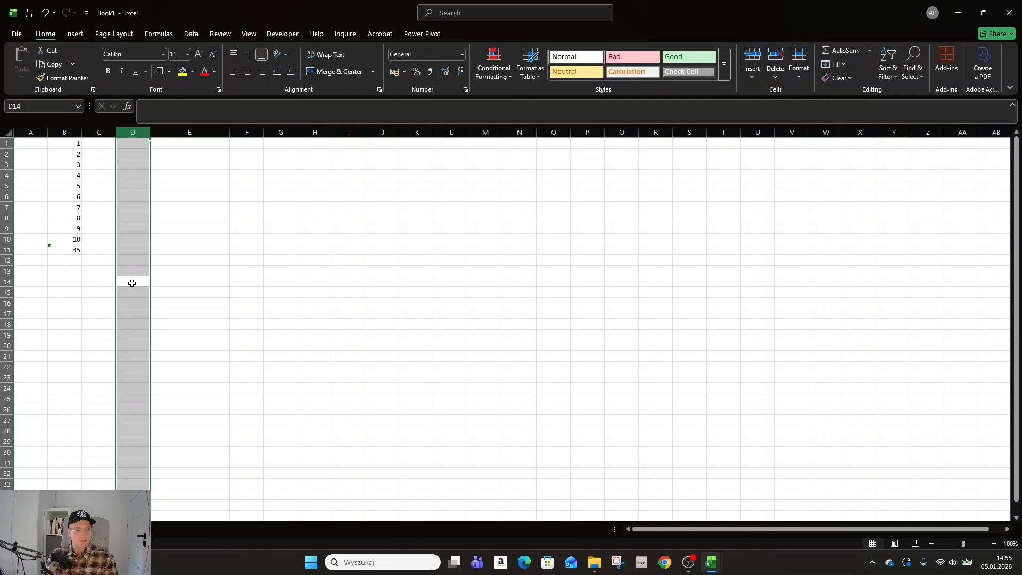
click(132, 283)
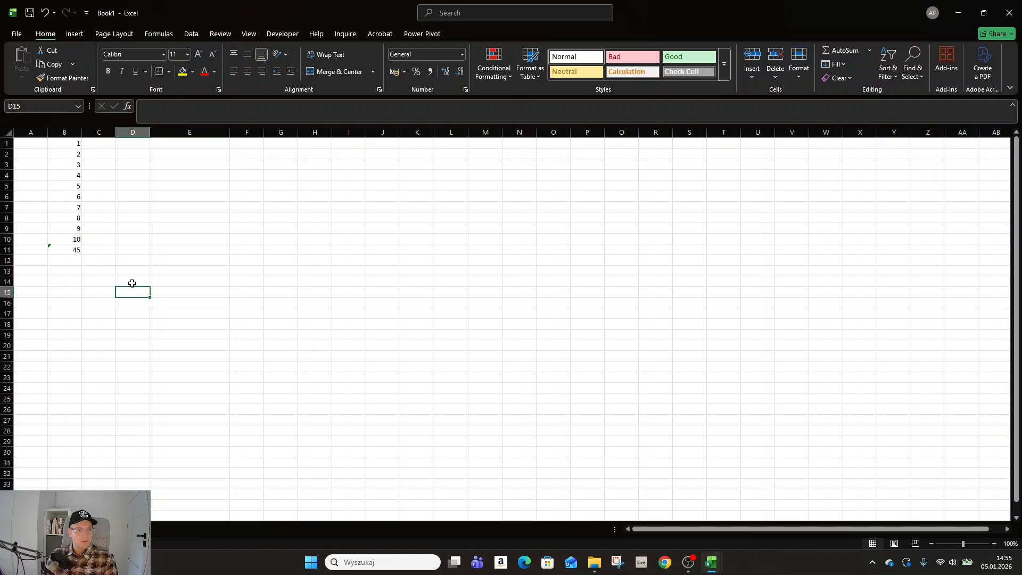
Step: Practise selecting the entire row 14 and the entire row 13, deselecting each again
key(shift+space)
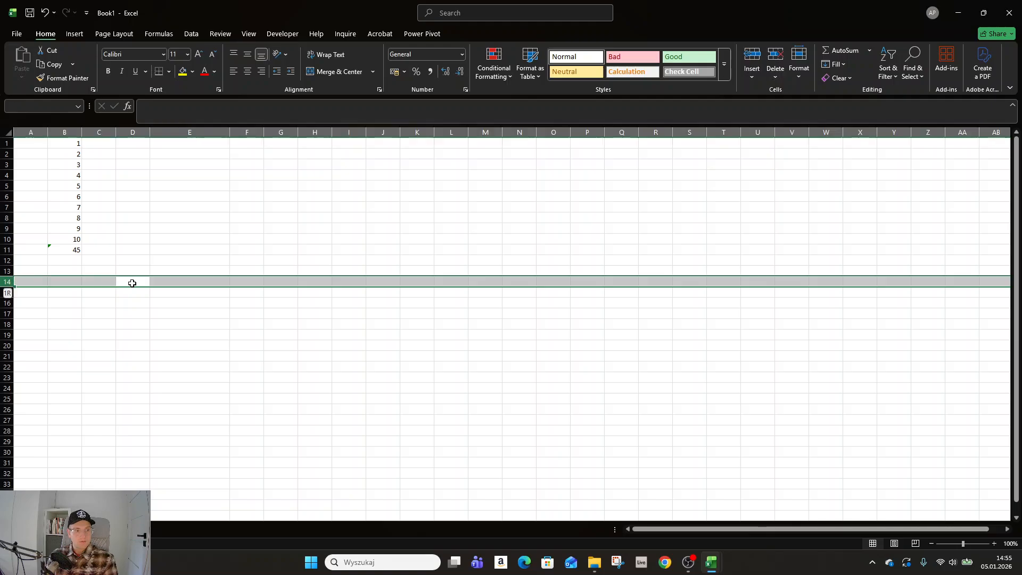
key(Up)
key(Home)
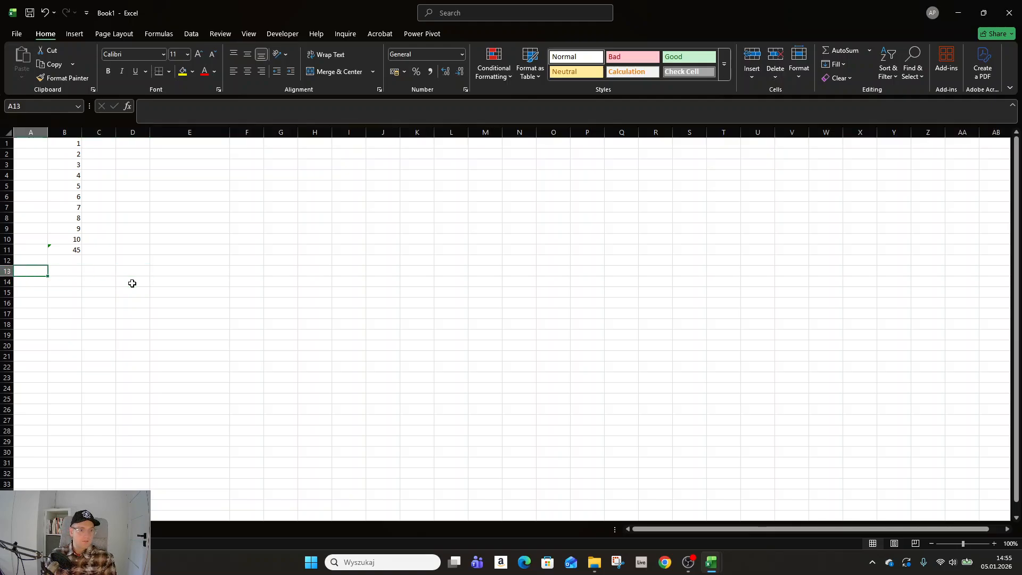
key(Right)
key(Left)
key(shift+space)
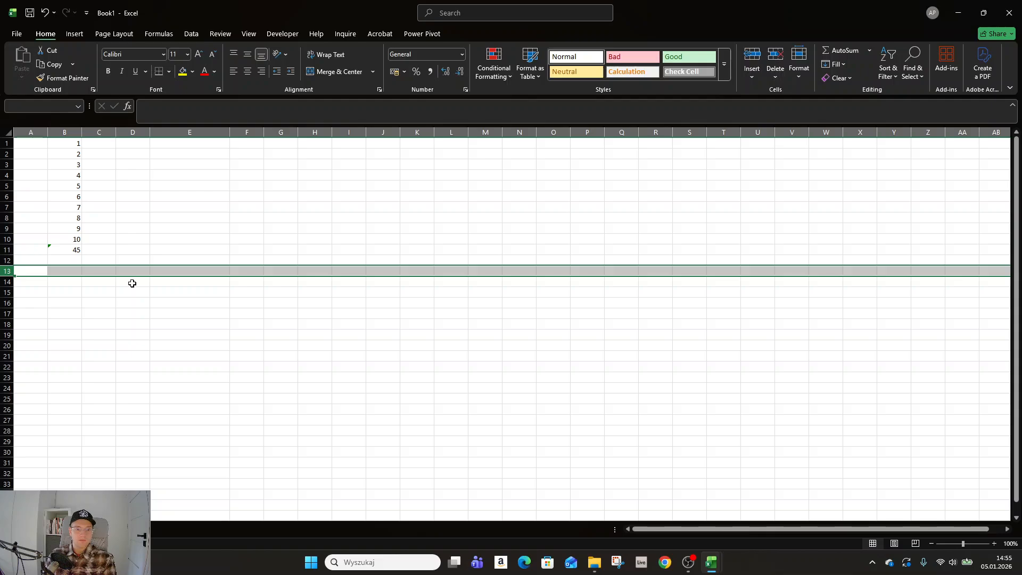
key(Up)
key(Down)
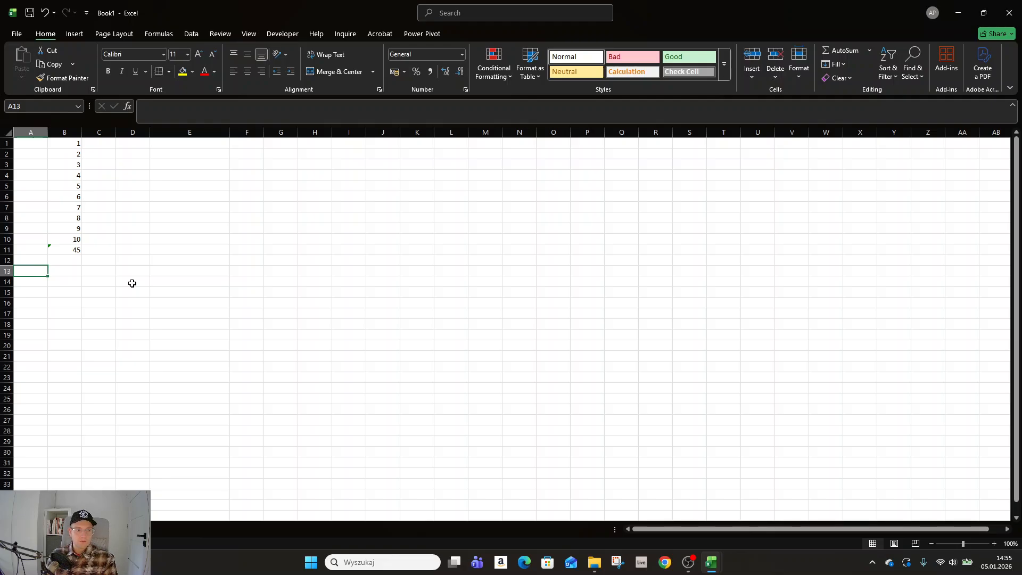
Step: Practise selecting row 14, extend the selection through row 20, and deselect it by moving to A14
key(Down)
key(shift+space)
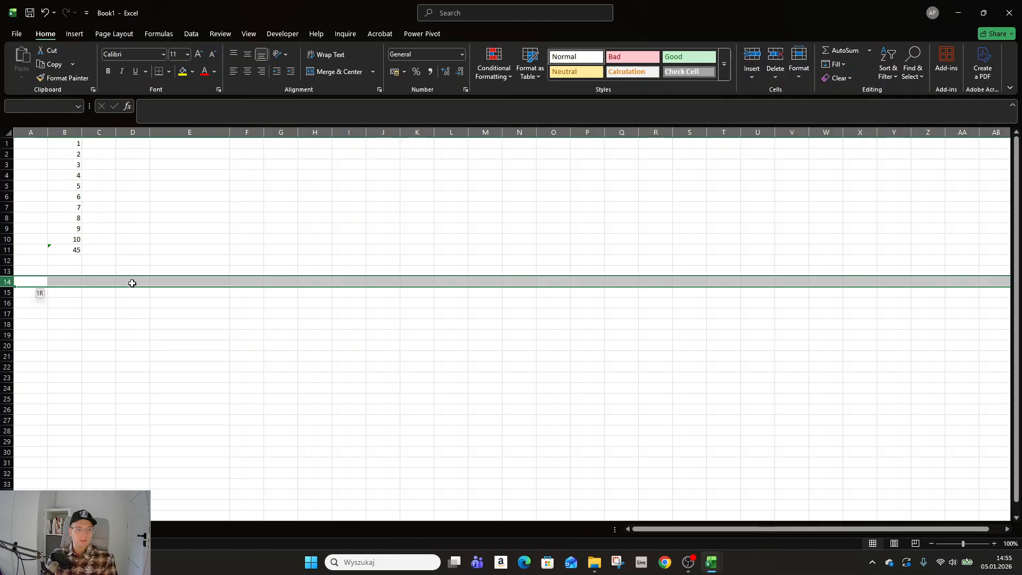
key(shift+Down)
key(shift+Down)
key(shift+Down)
key(shift+Down)
key(shift+Down)
key(shift+Down)
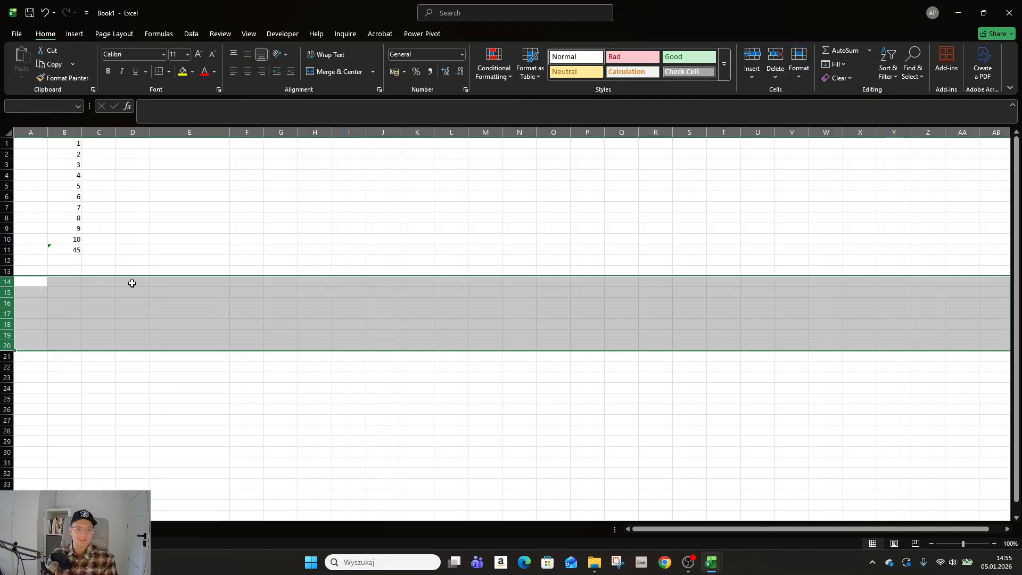
key(Up)
key(Down)
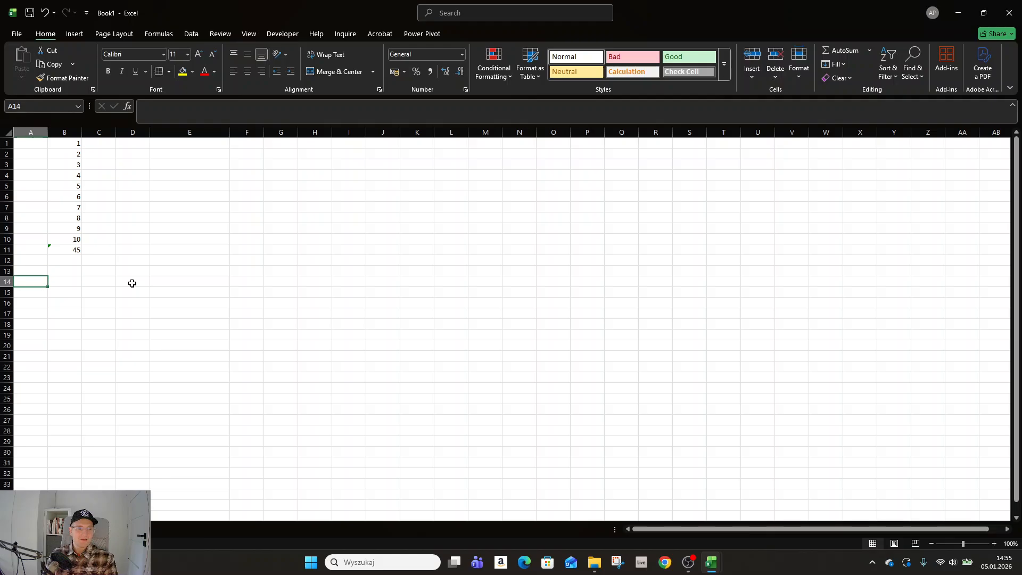
Step: Select the entire rows 14 to 20 and delete them, finishing on cell E15
key(shift+space)
key(shift+Down)
key(shift+Down)
key(shift+Down)
key(shift+Down)
key(shift+Down)
key(shift+Down)
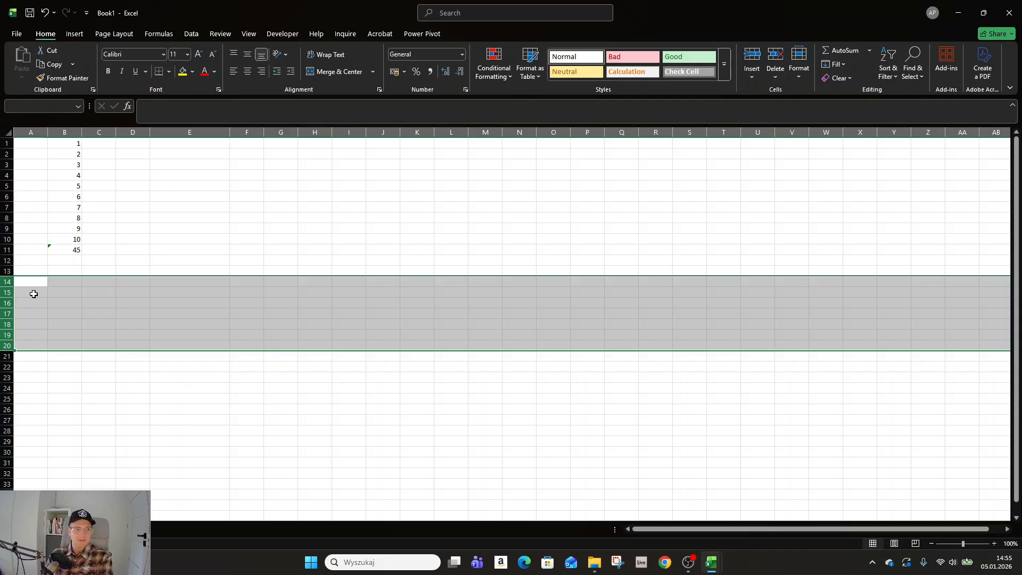
right_click(7, 294)
click(66, 411)
click(224, 293)
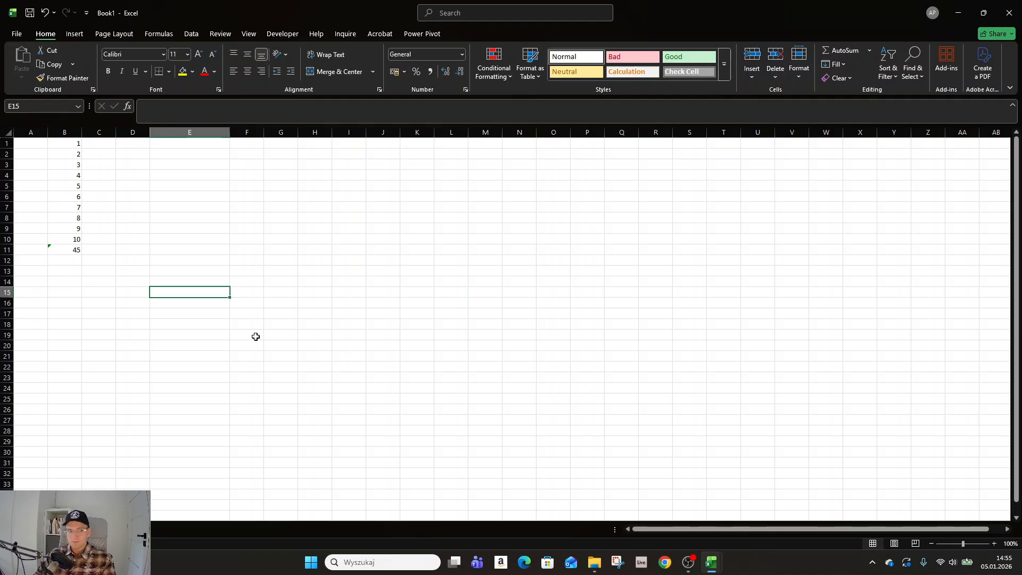
scroll(245, 330, right, 2)
scroll(234, 326, left, 2)
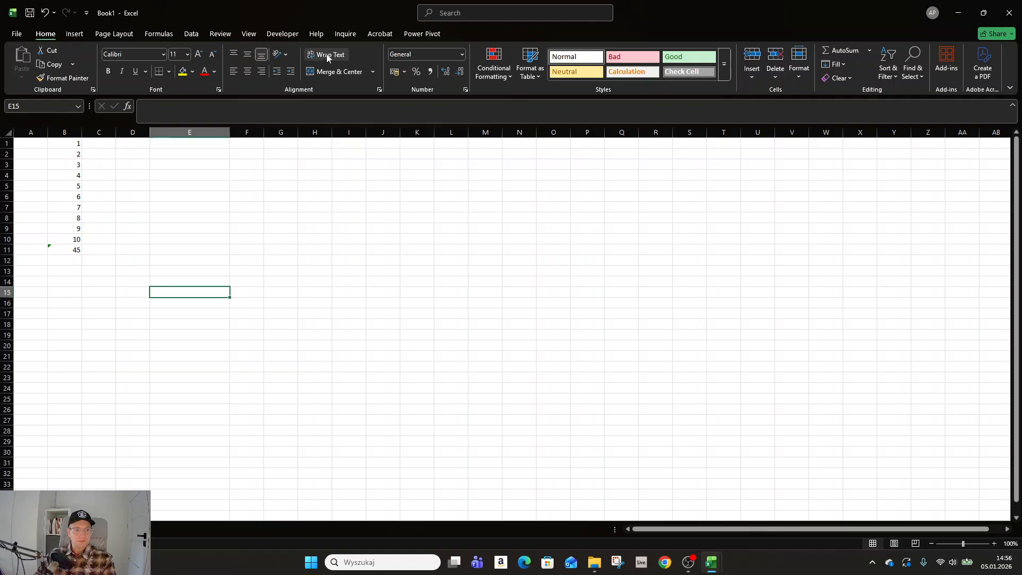
click(81, 35)
click(114, 34)
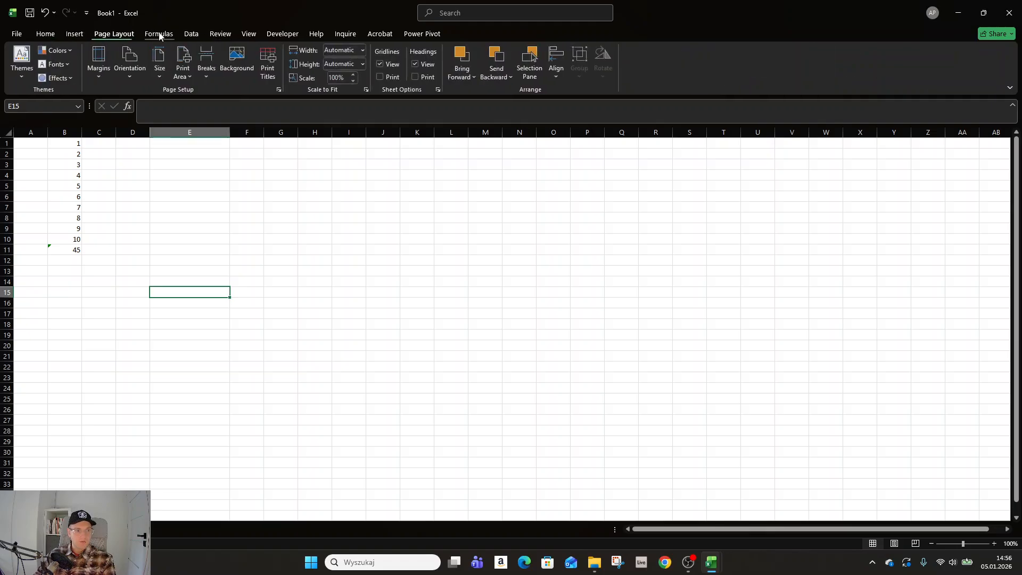
click(159, 34)
click(191, 34)
click(52, 36)
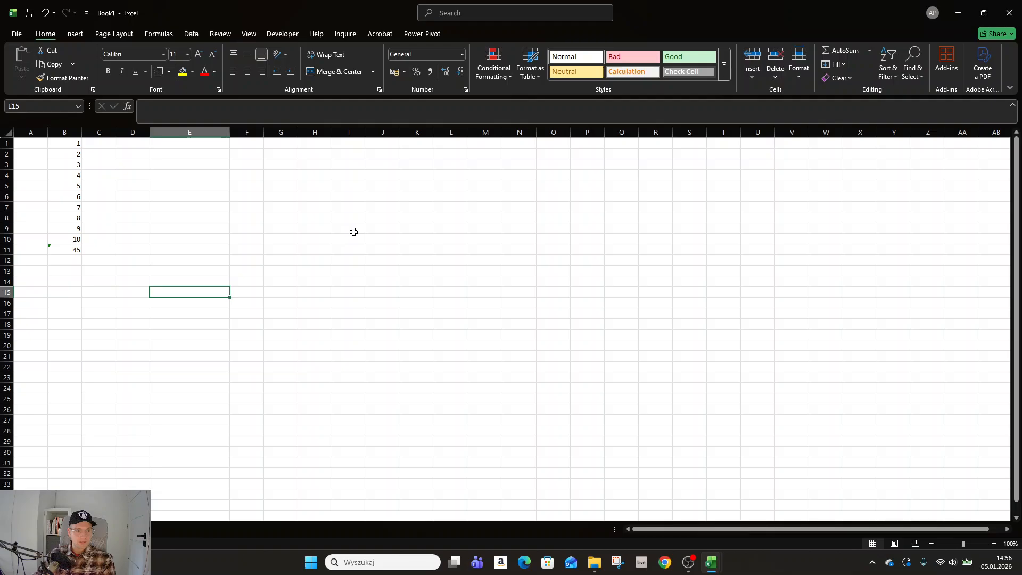
Step: Practise selecting single cells, the block G4:P17 and the two cells E6:E7
click(275, 208)
click(318, 196)
click(417, 272)
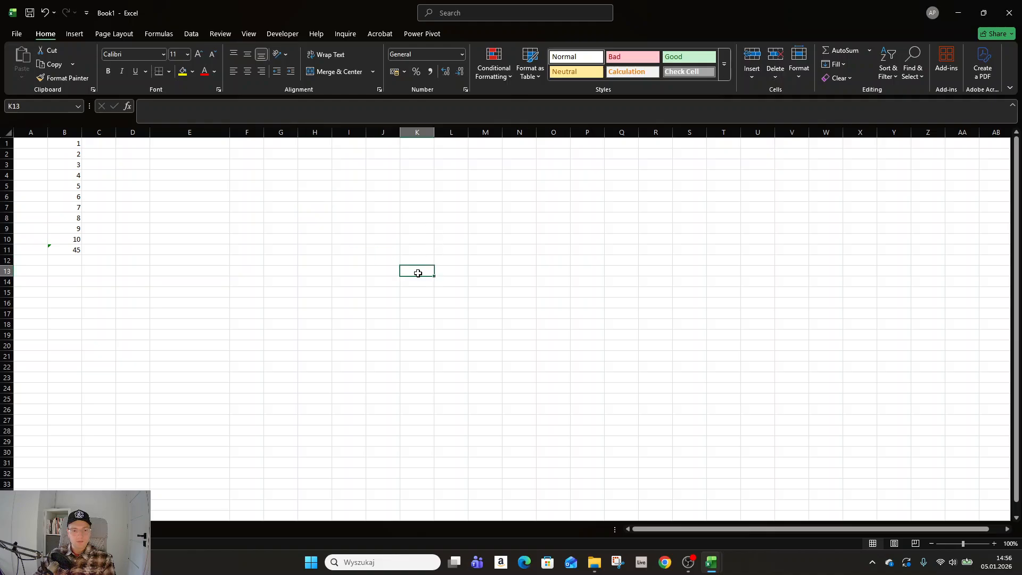
click(342, 273)
drag(283, 170, 600, 317)
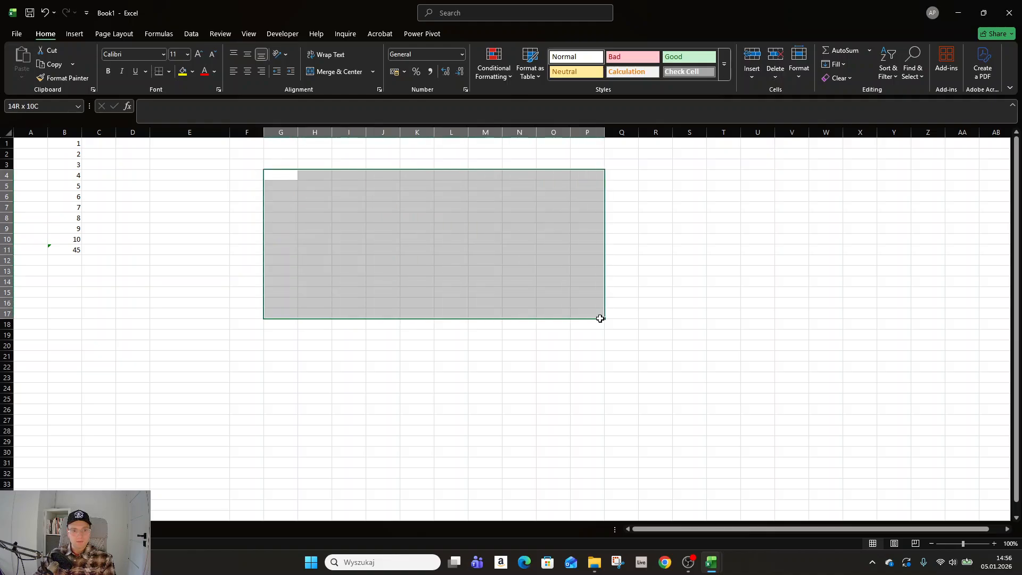
drag(171, 209, 173, 195)
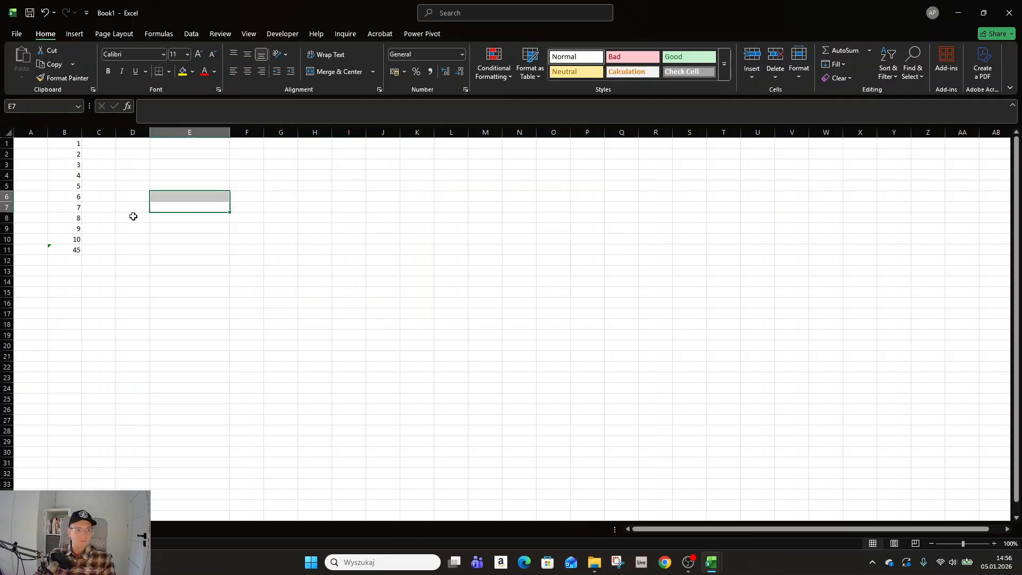
Step: View the sum formula in B11, and copy the value of B2 into C2
click(74, 250)
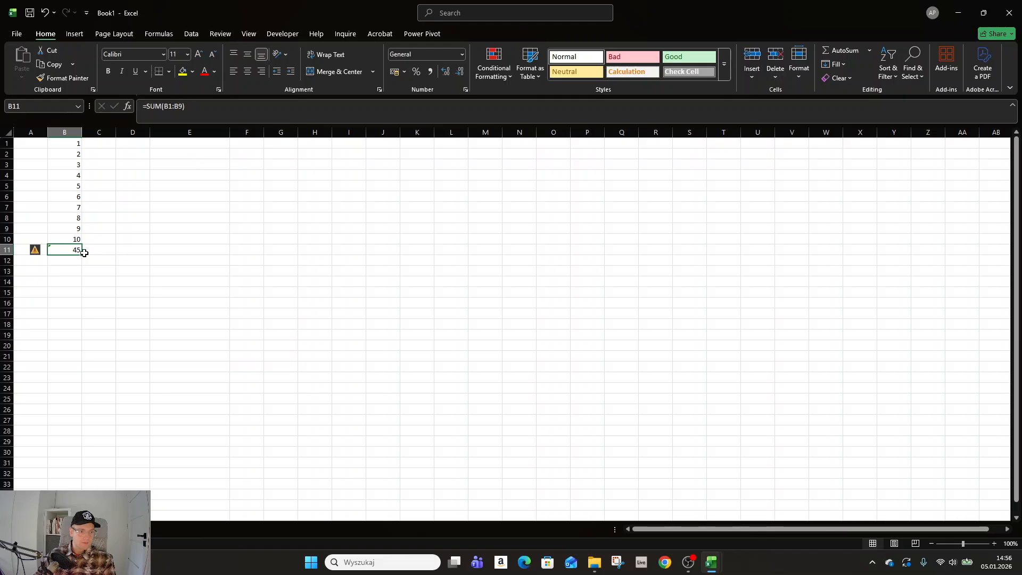
click(70, 156)
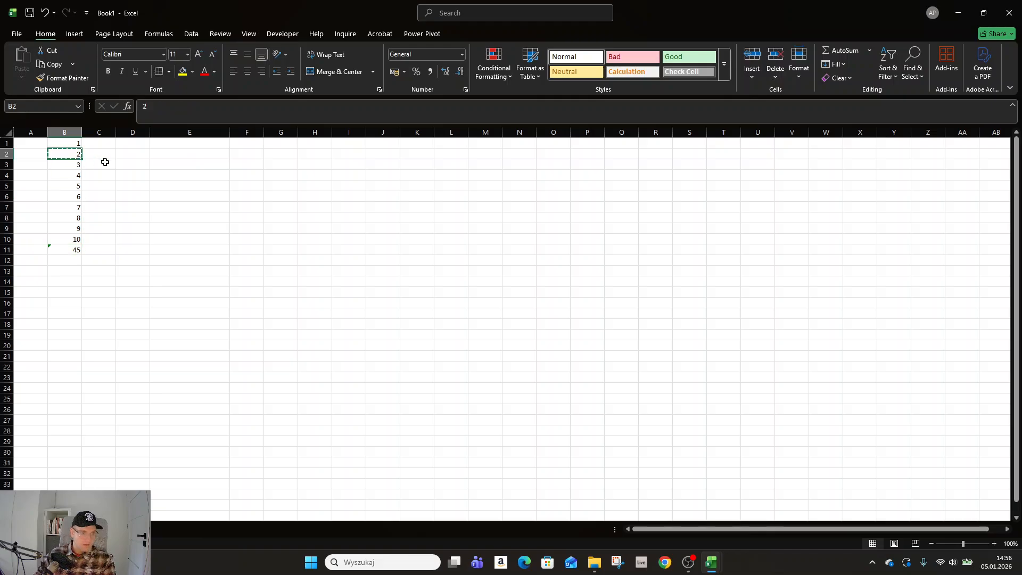
key(ctrl+c)
click(103, 155)
key(ctrl+v)
Step: Clear the contents of the range A1:C19 and deselect it
drag(116, 160, 30, 142)
click(111, 261)
key(Delete)
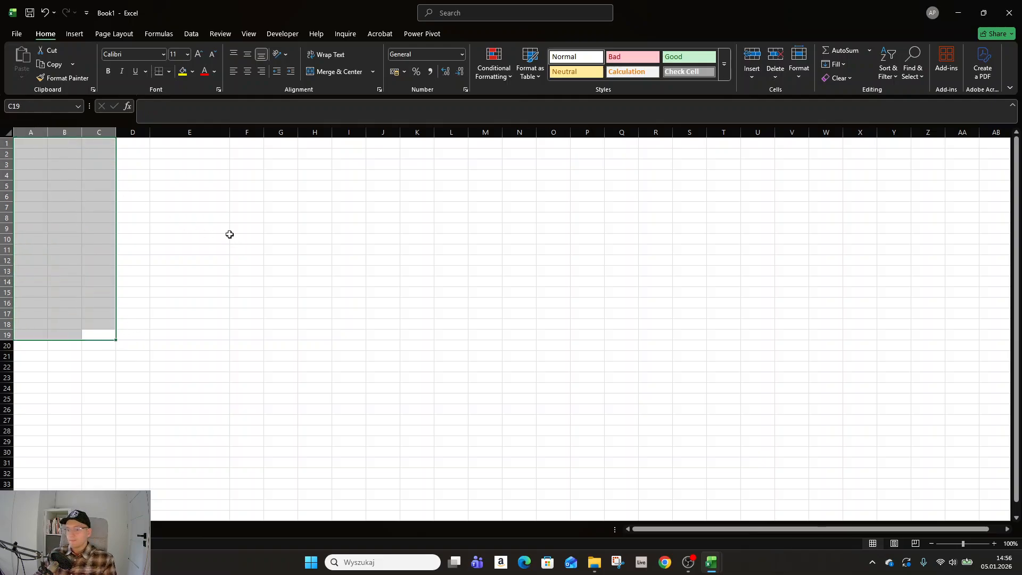
click(262, 238)
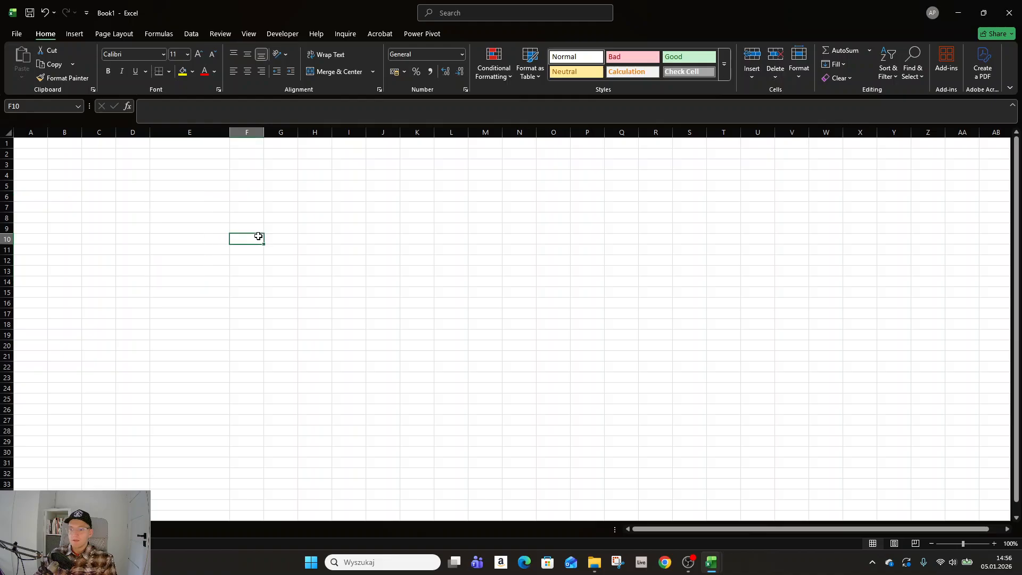
Step: Enter the headers Countries, Cities and Animals in cells A1, B1 and C1
click(50, 153)
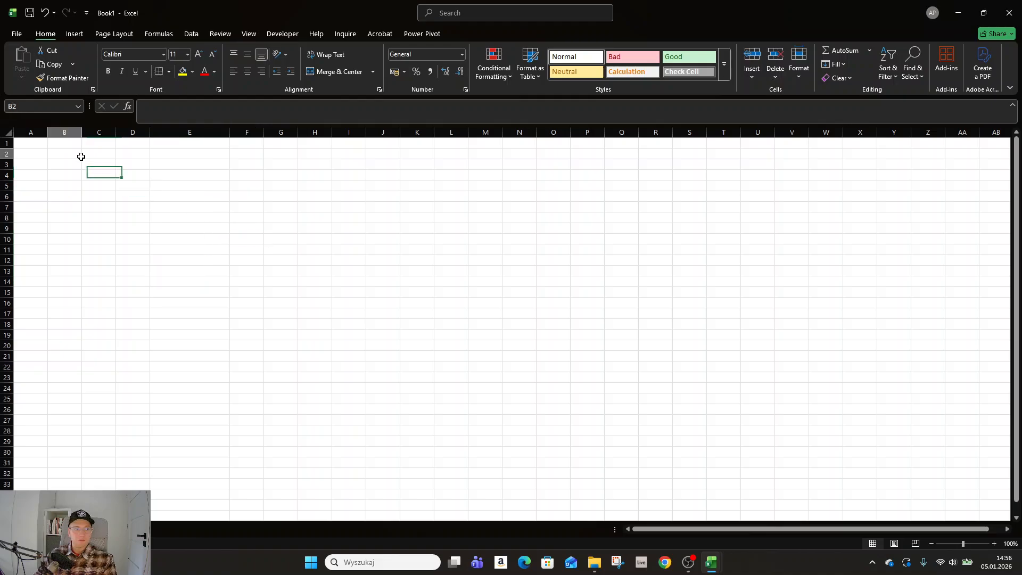
click(36, 145)
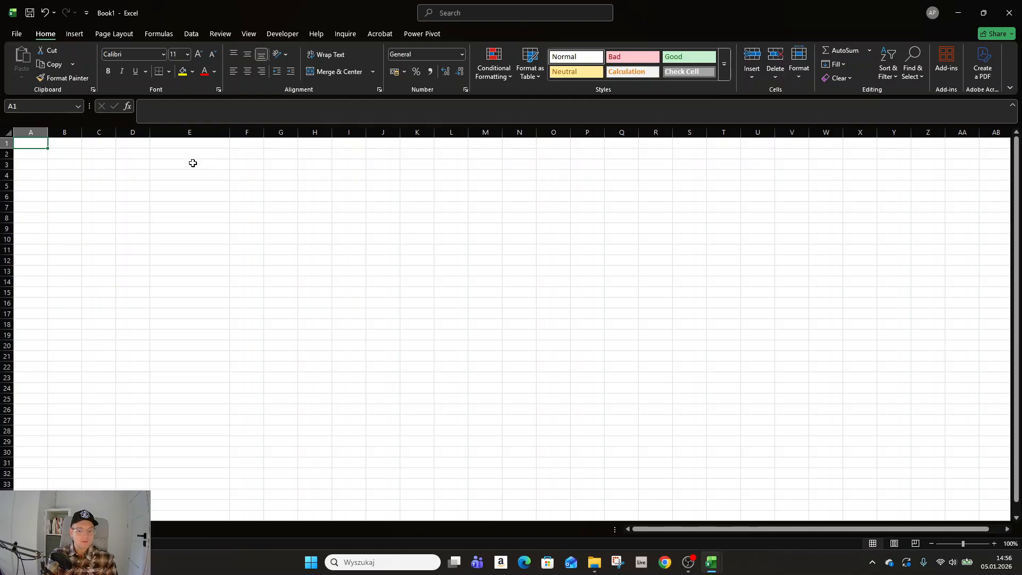
text(Count)
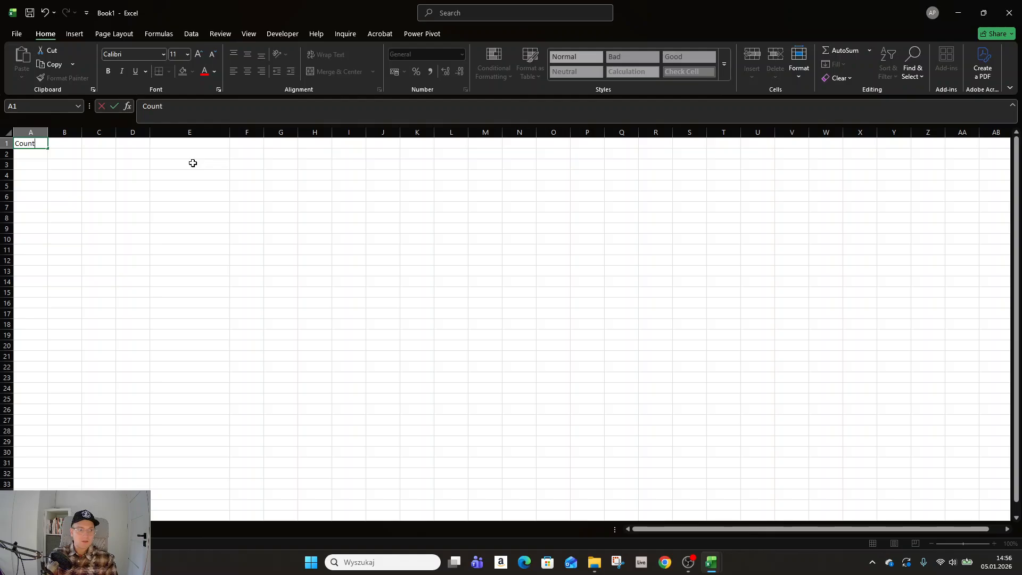
text(ries)
key(Tab)
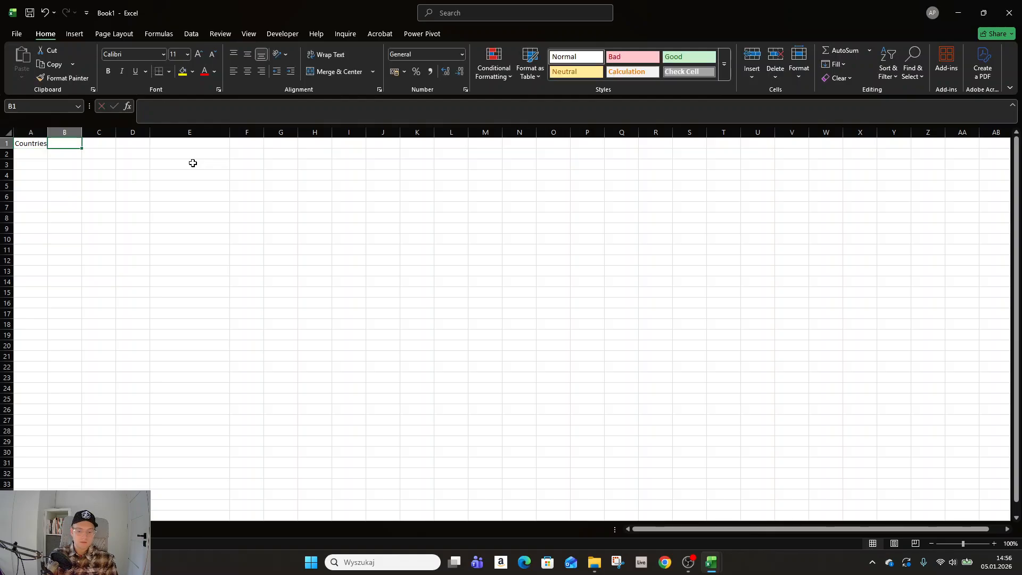
text(Cities)
key(Tab)
text(A)
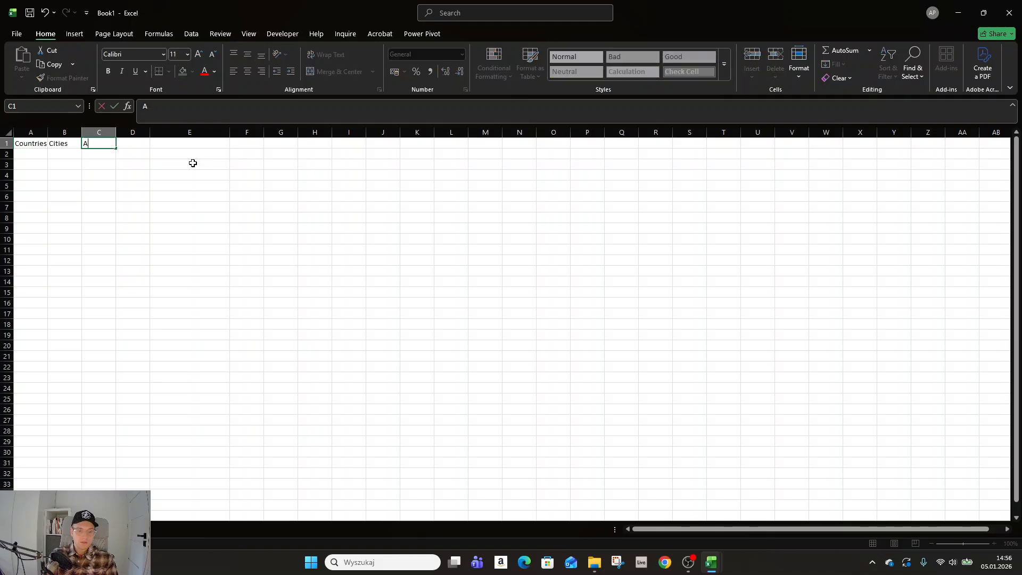
text(nimals)
key(Return)
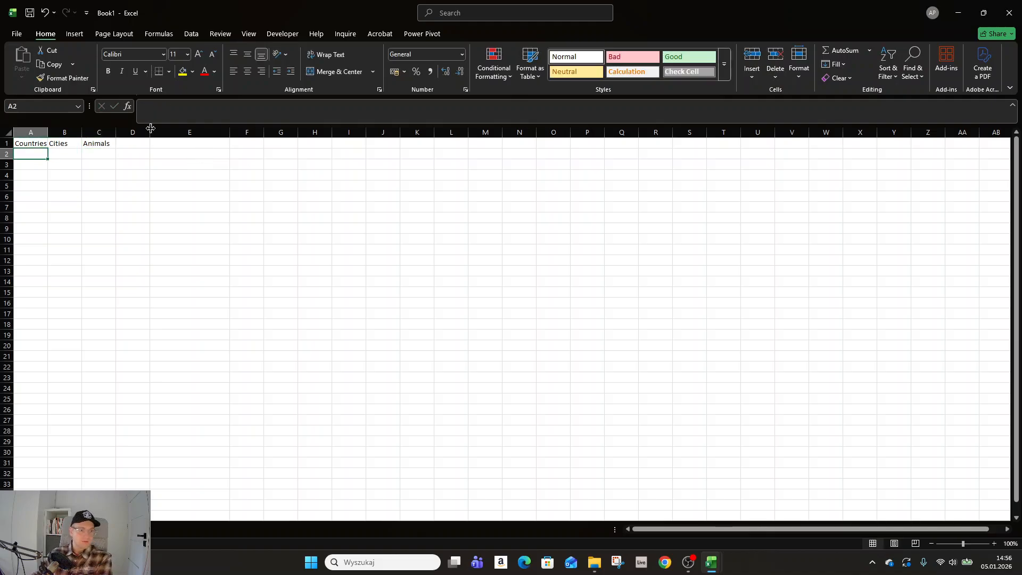
Step: Widen column A so the Countries header fits with room to spare
drag(48, 132, 64, 132)
click(91, 153)
click(93, 145)
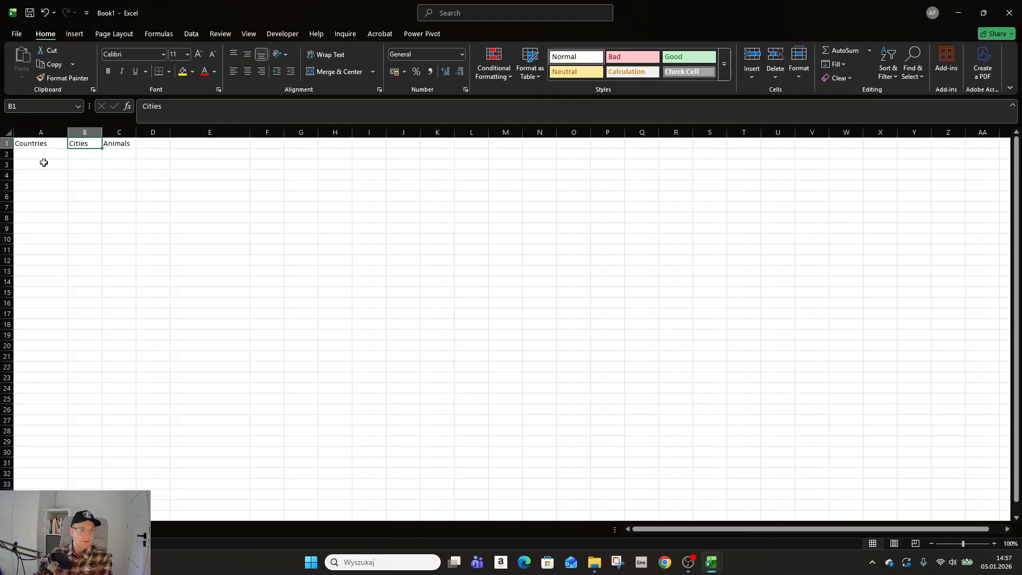
Step: Enter Poland, USA and Germany in cells A2 to A4 under the Countries header
click(43, 162)
click(43, 152)
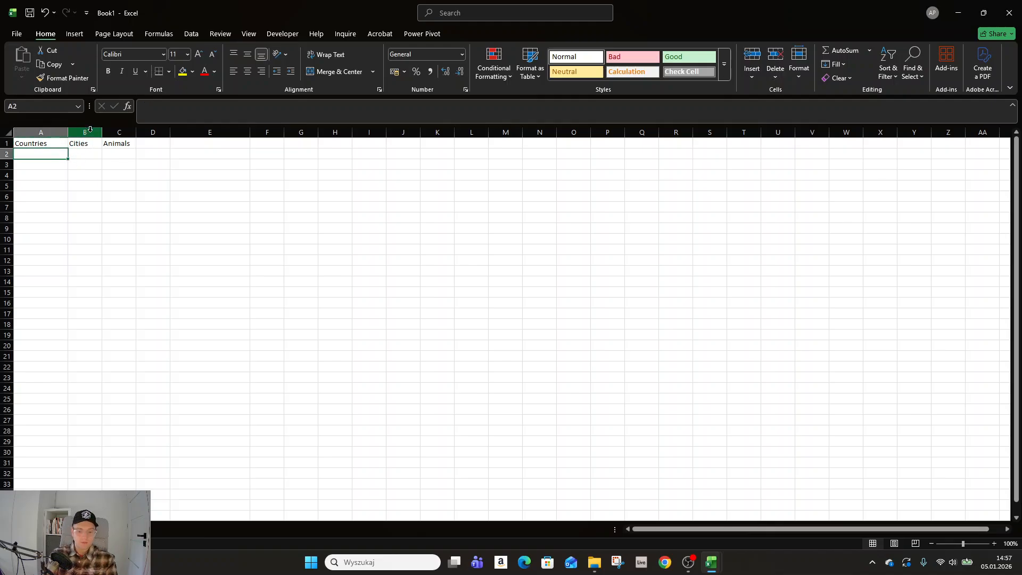
text(Poland)
key(Return)
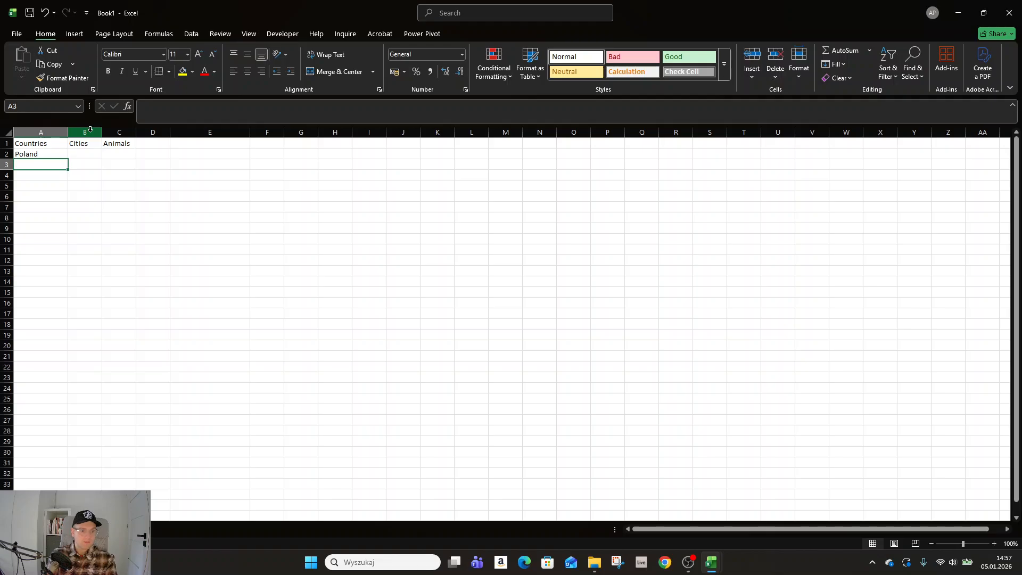
text(USA)
key(Return)
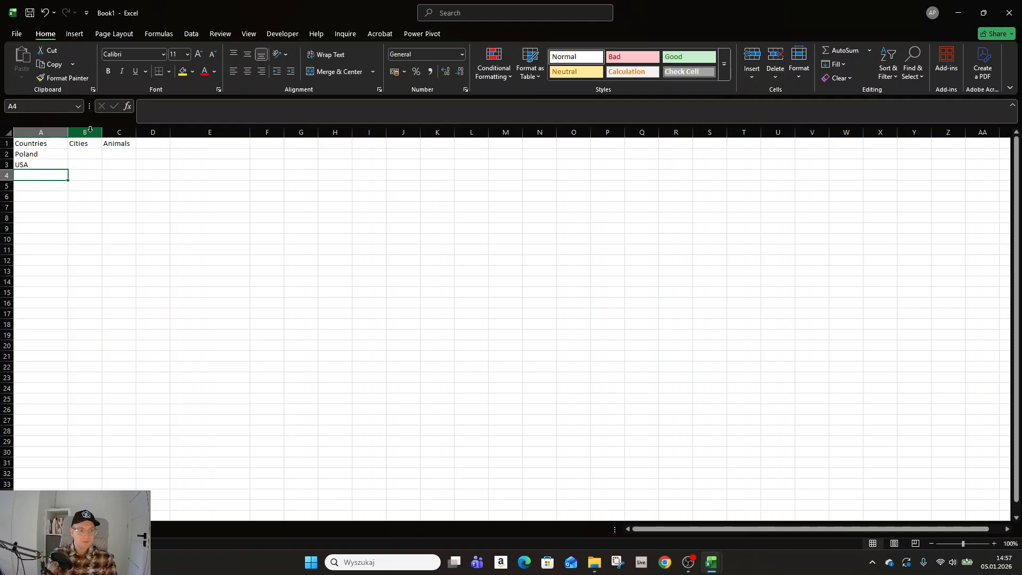
text(Germany)
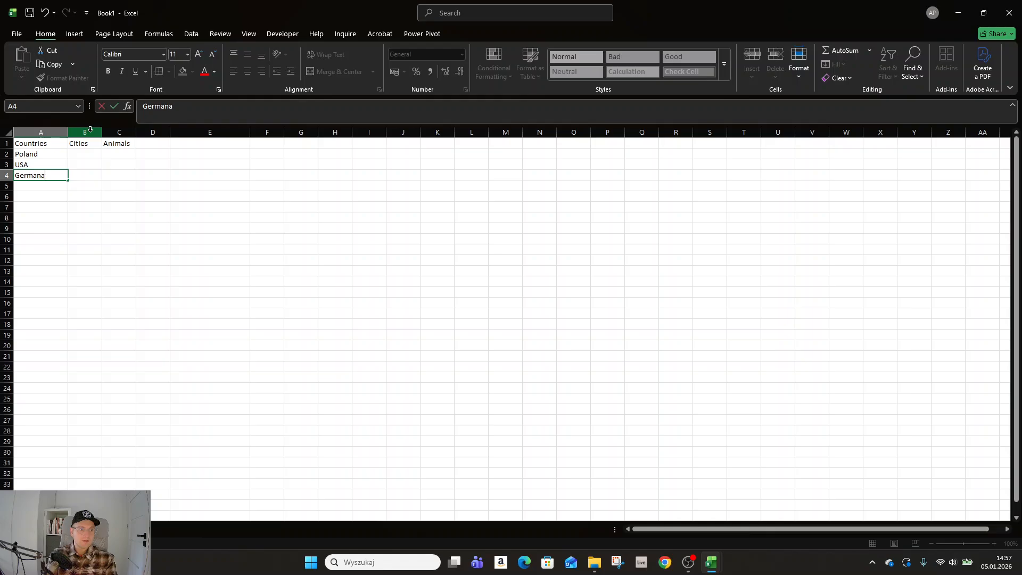
key(BackSpace)
text(y)
key(Return)
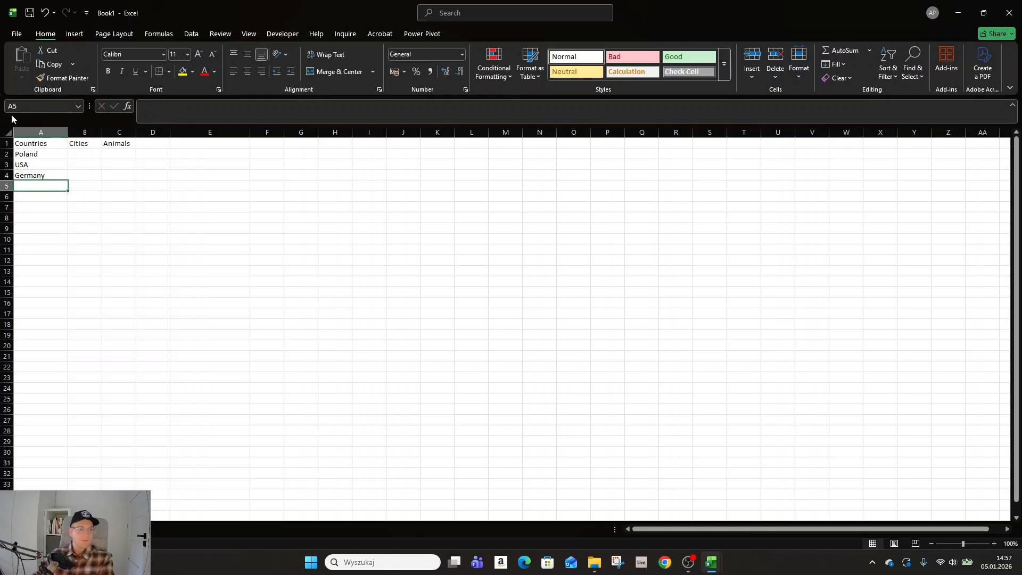
Step: Copy Germany from A4 into all cells from A5 to A33
click(30, 154)
drag(41, 207, 41, 454)
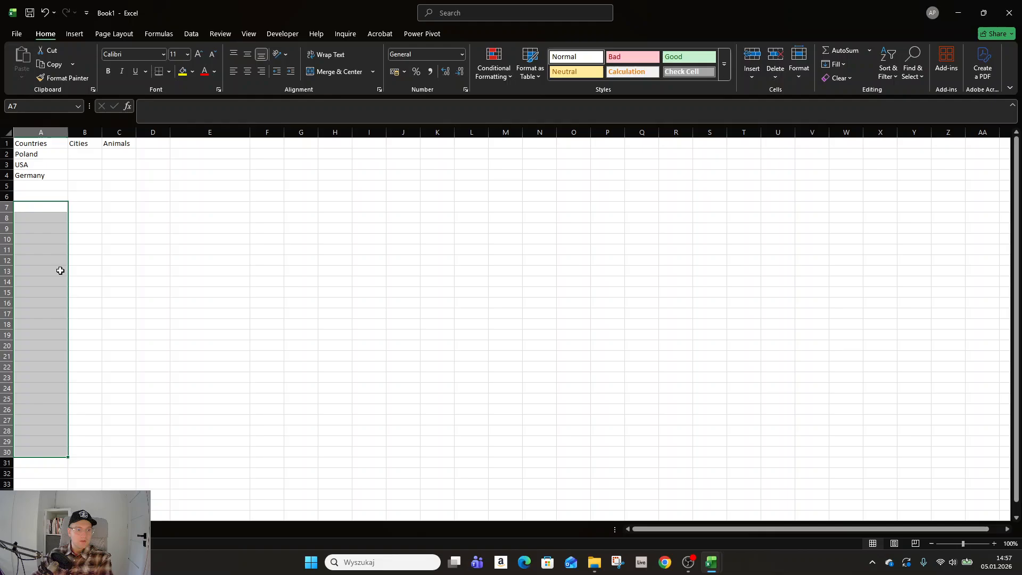
click(50, 175)
key(ctrl+c)
drag(39, 186, 58, 484)
key(ctrl+v)
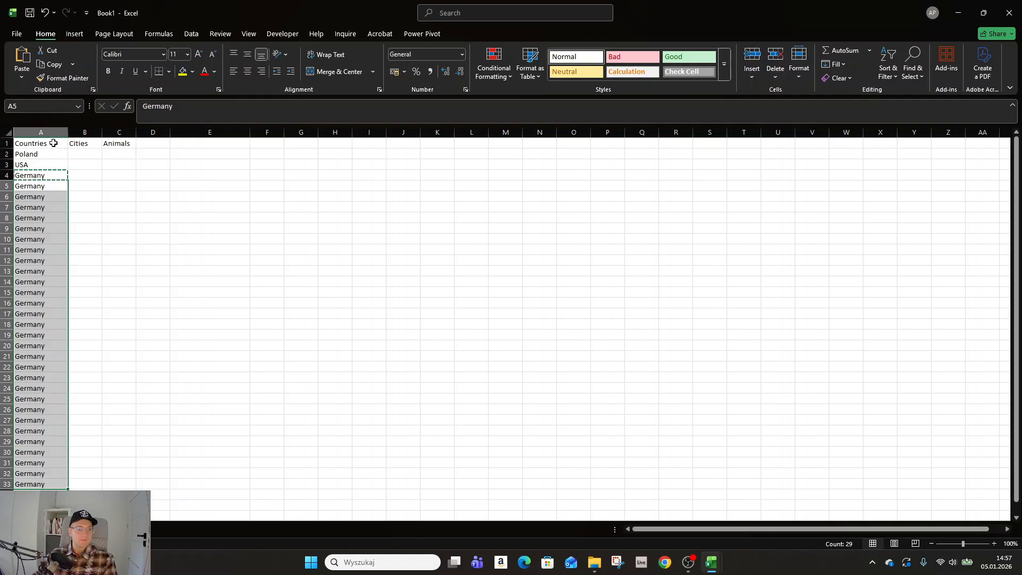
Step: Copy the Animals header from C1 across row 1 through X1, and select Y1:AA1
drag(54, 143, 883, 141)
click(127, 143)
key(ctrl+c)
key(ctrl+v)
click(438, 219)
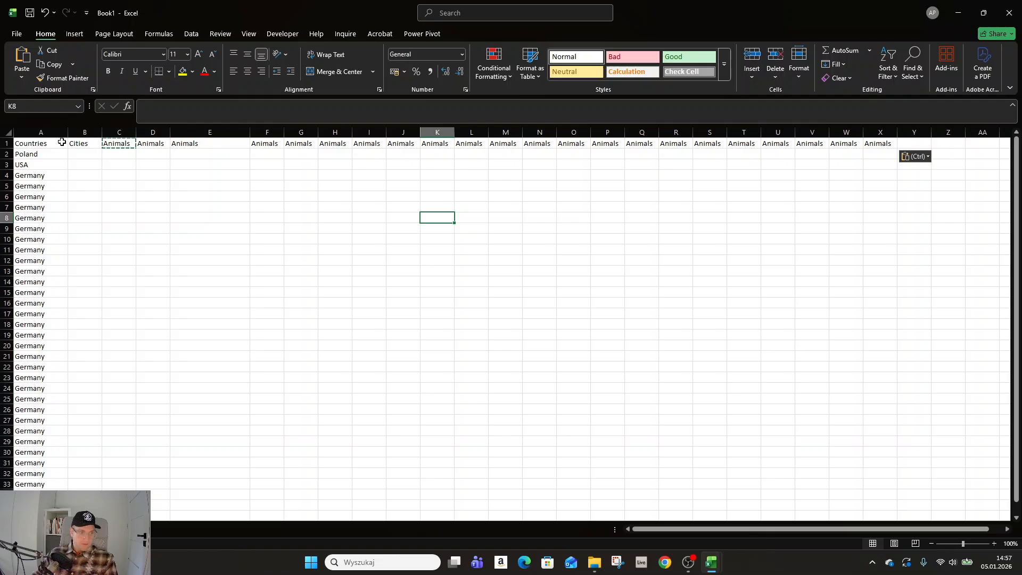
click(646, 143)
drag(915, 143, 985, 141)
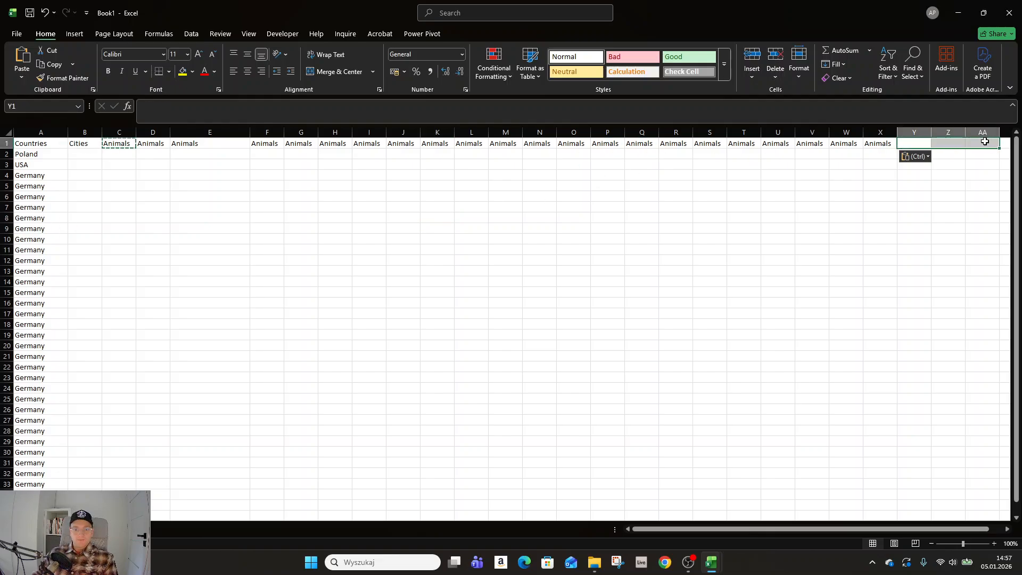
Step: End the pending copy and look across the sheet's columns and back to check how the Countries column and headers behave
key(ctrl+c)
key(Escape)
scroll(317, 176, right, 2)
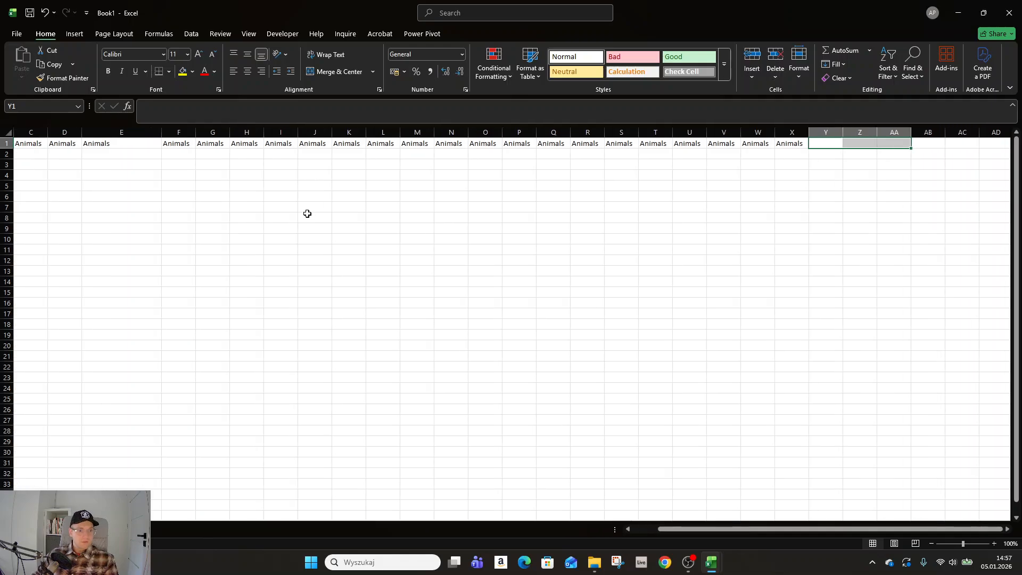
scroll(309, 215, left, 2)
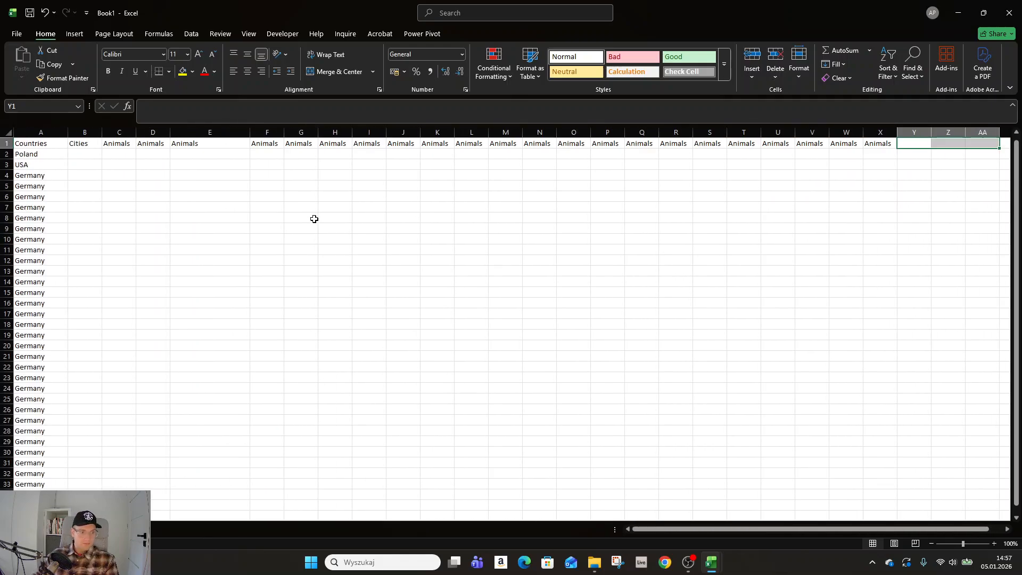
scroll(315, 219, right, 10)
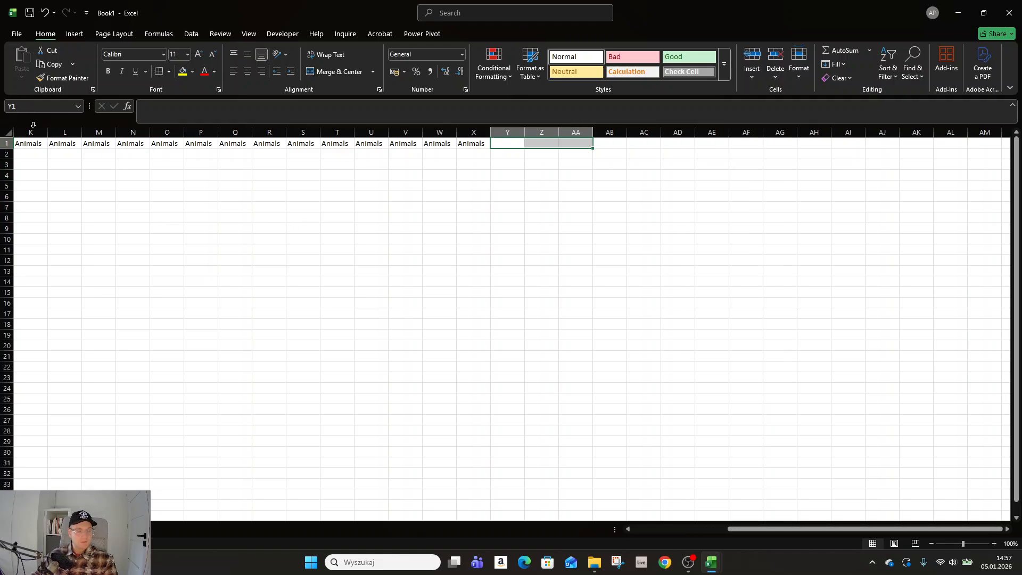
scroll(311, 323, right, 12)
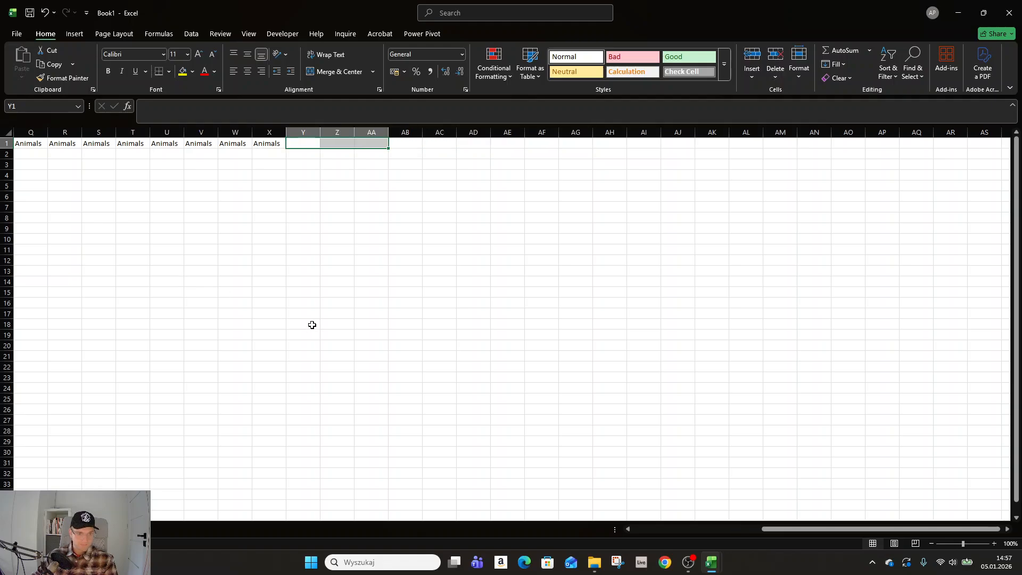
scroll(306, 322, left, 16)
scroll(301, 325, left, 6)
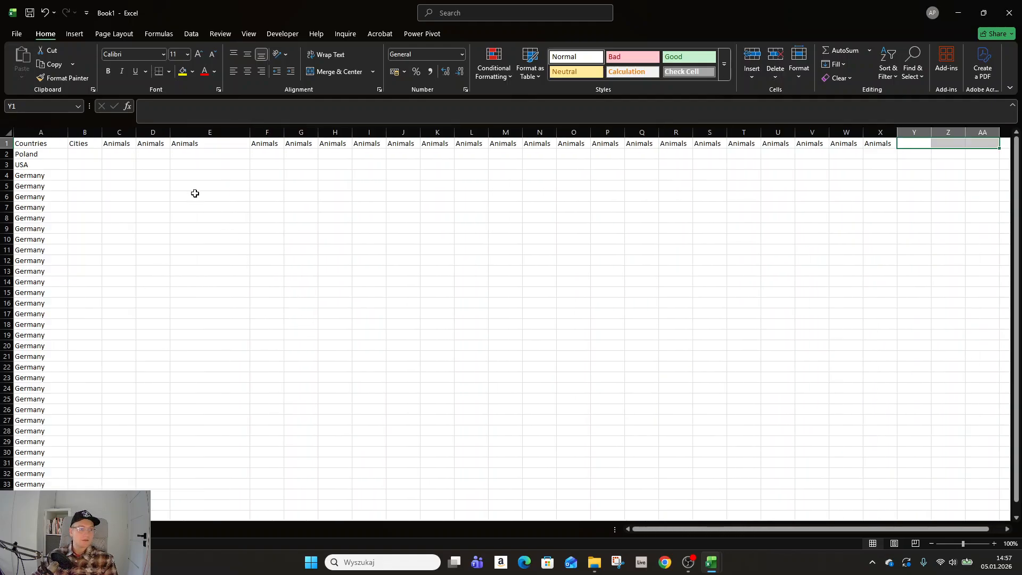
Step: Freeze panes at cell B2 so that row 1 and column A are locked
click(87, 152)
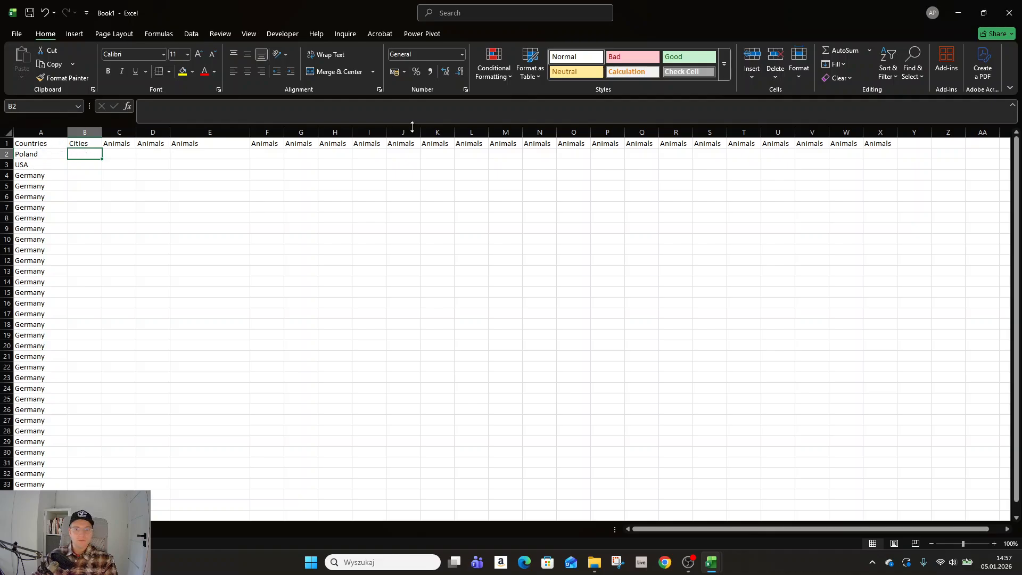
click(250, 35)
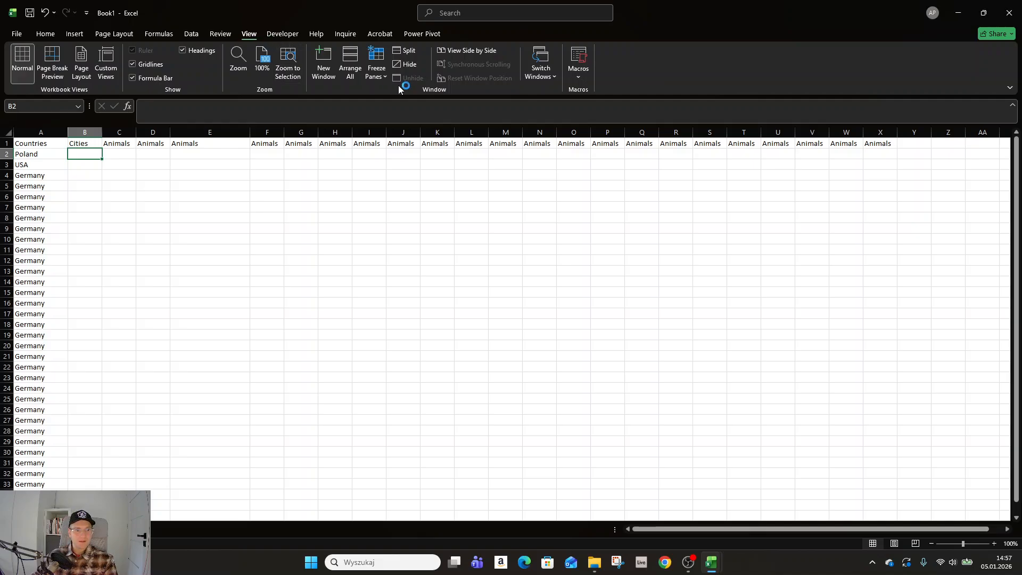
click(375, 72)
click(404, 94)
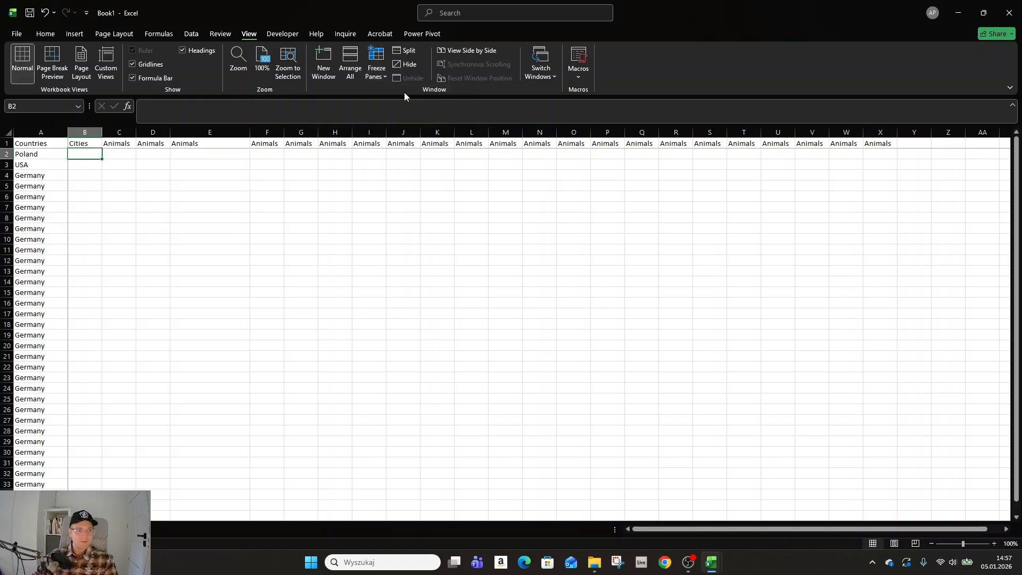
Step: Examine the frozen header row and Countries column across the sheet's far columns and lower rows, and return to B2
click(198, 194)
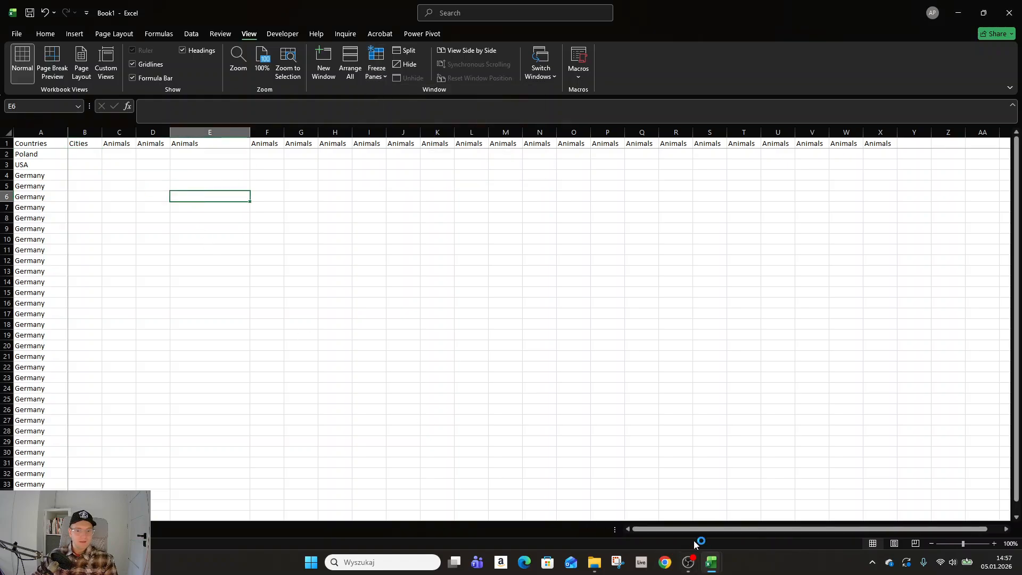
drag(692, 530, 775, 532)
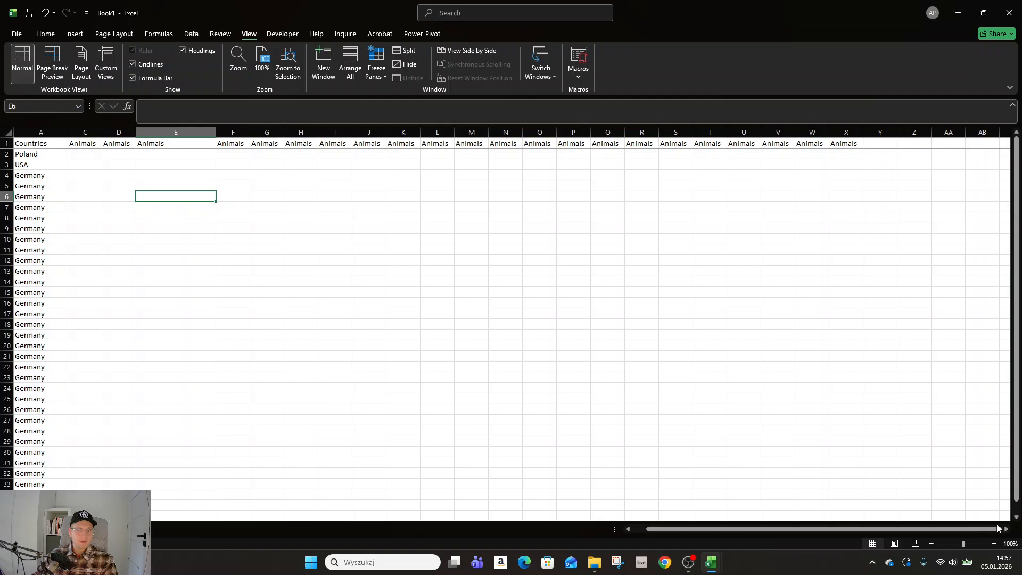
click(1005, 529)
drag(1006, 529, 1006, 529)
drag(1017, 165, 1019, 189)
right_click(634, 338)
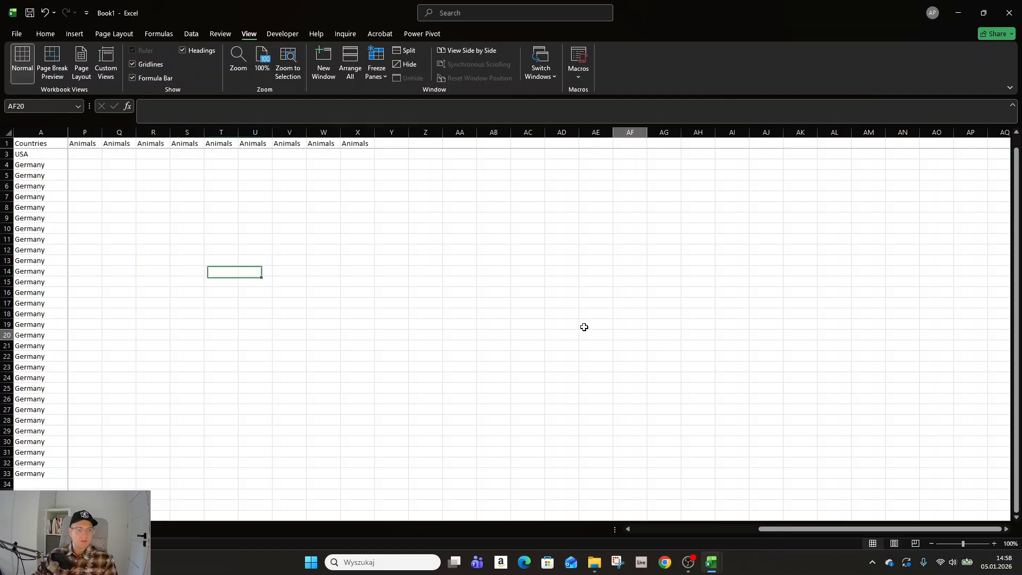
scroll(539, 321, down, 4)
scroll(328, 260, down, 6)
click(321, 269)
scroll(321, 269, up, 11)
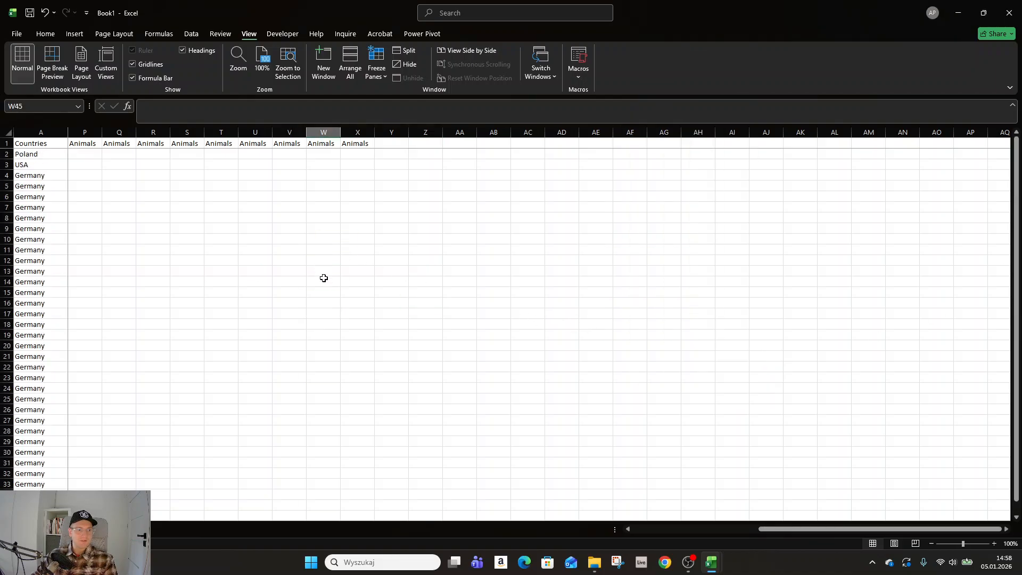
click(460, 350)
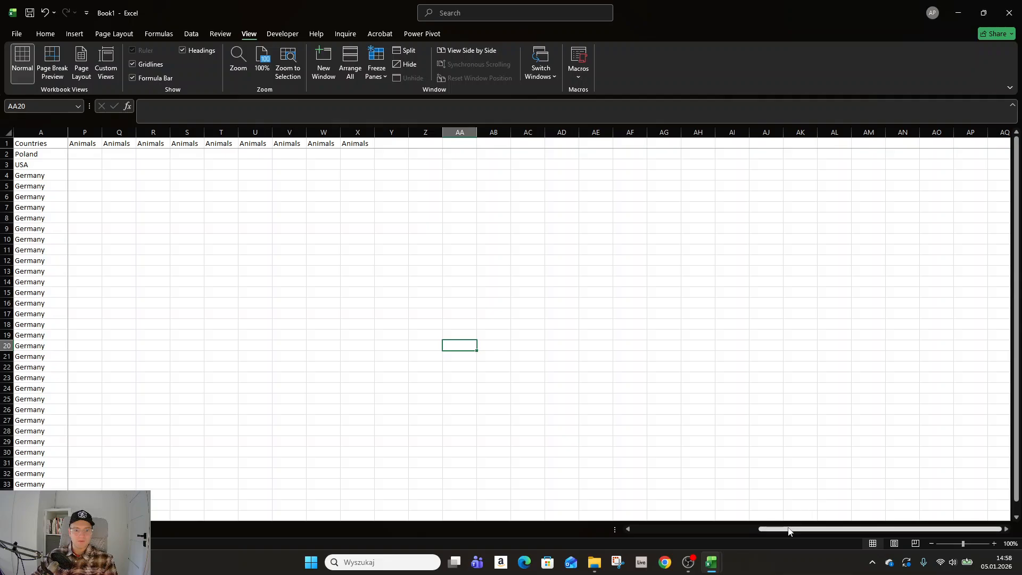
drag(789, 530, 651, 521)
drag(262, 229, 229, 218)
click(92, 177)
click(84, 153)
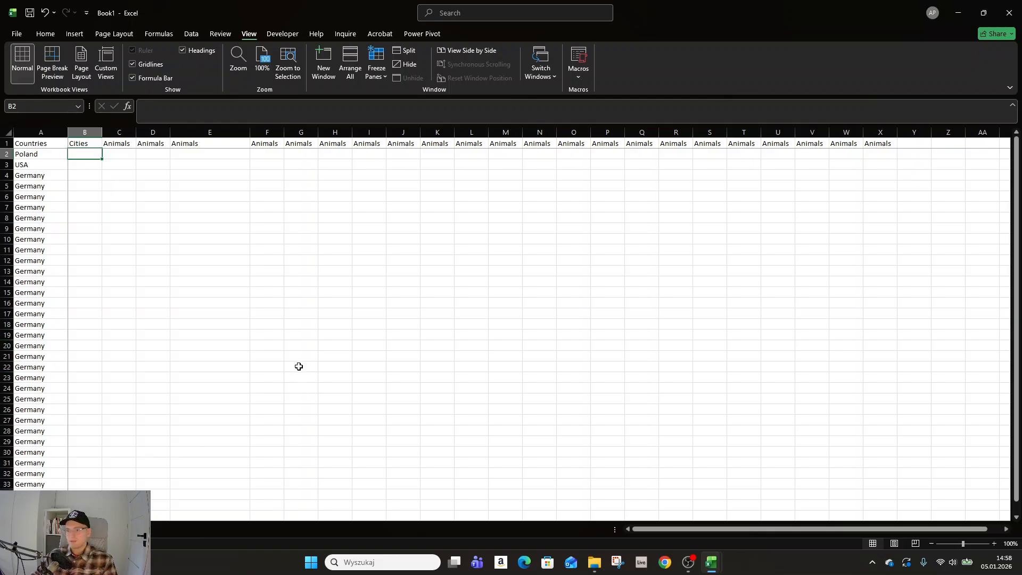
Step: Select the last Germany cell, A33, view the sheet's print preview and return to the worksheet
click(195, 282)
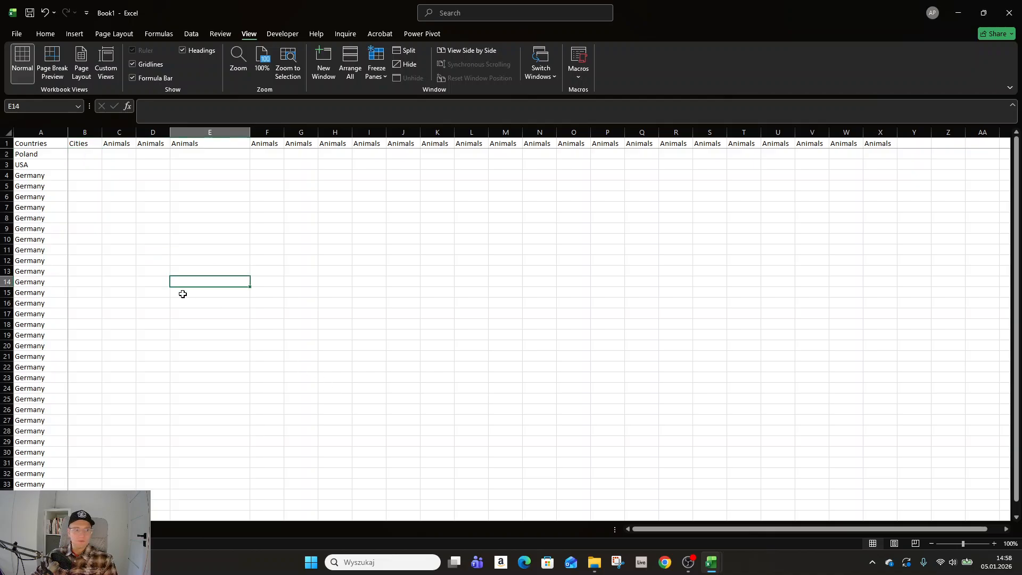
click(72, 431)
click(48, 485)
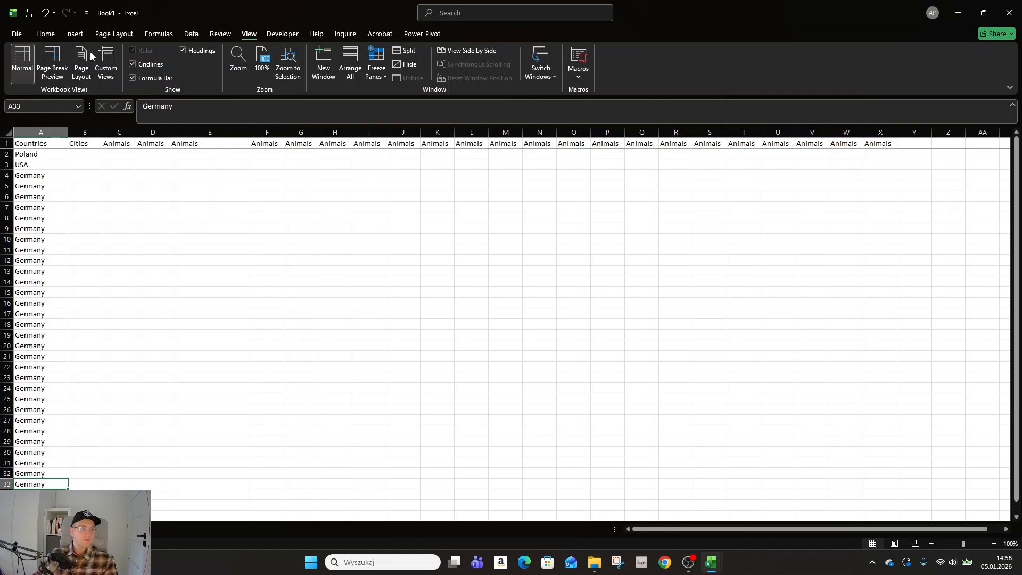
click(16, 33)
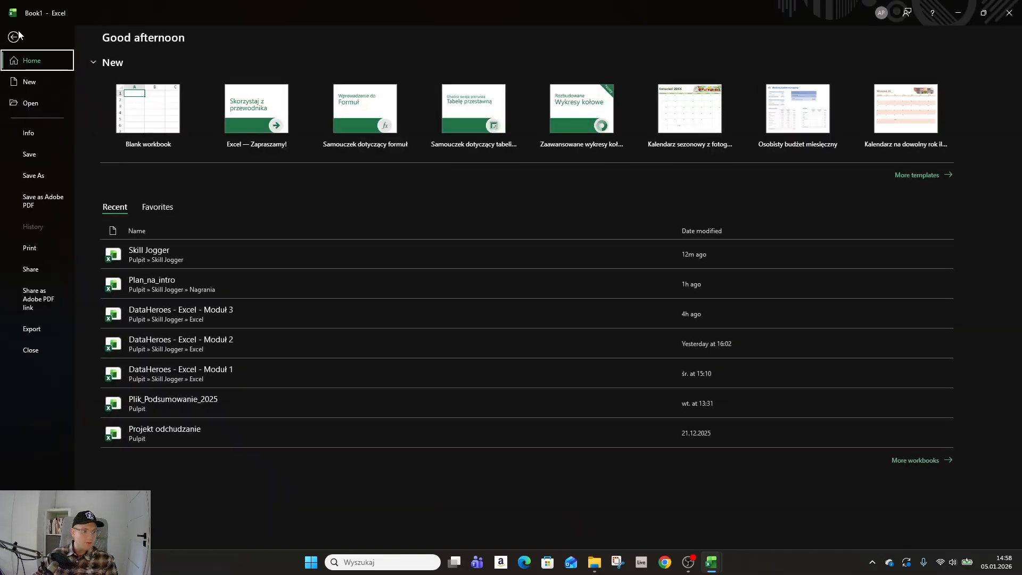
click(43, 249)
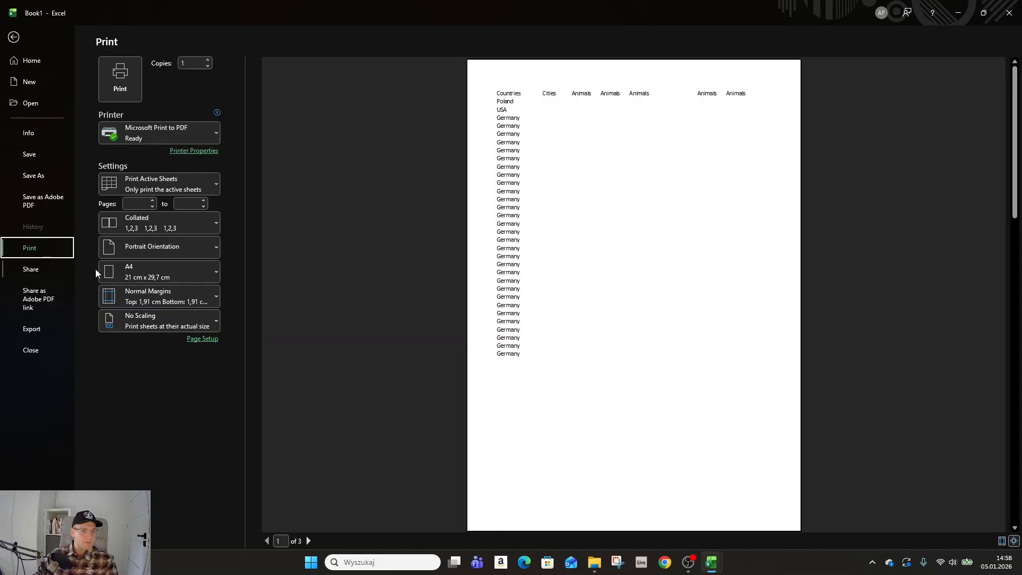
click(12, 35)
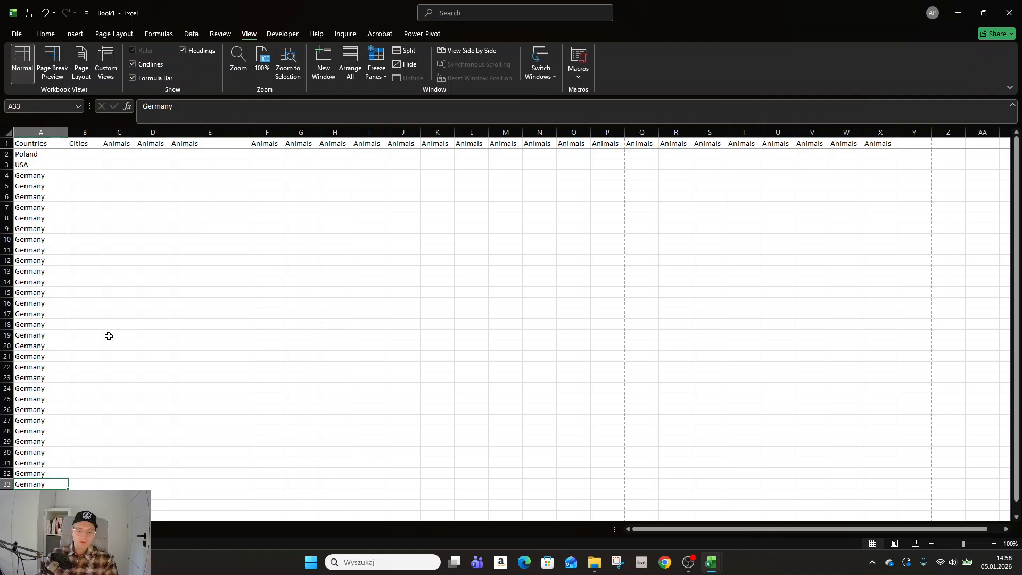
Step: Preview printing with Print Selection, restore Print Active Sheets and return to the worksheet
key(ctrl+p)
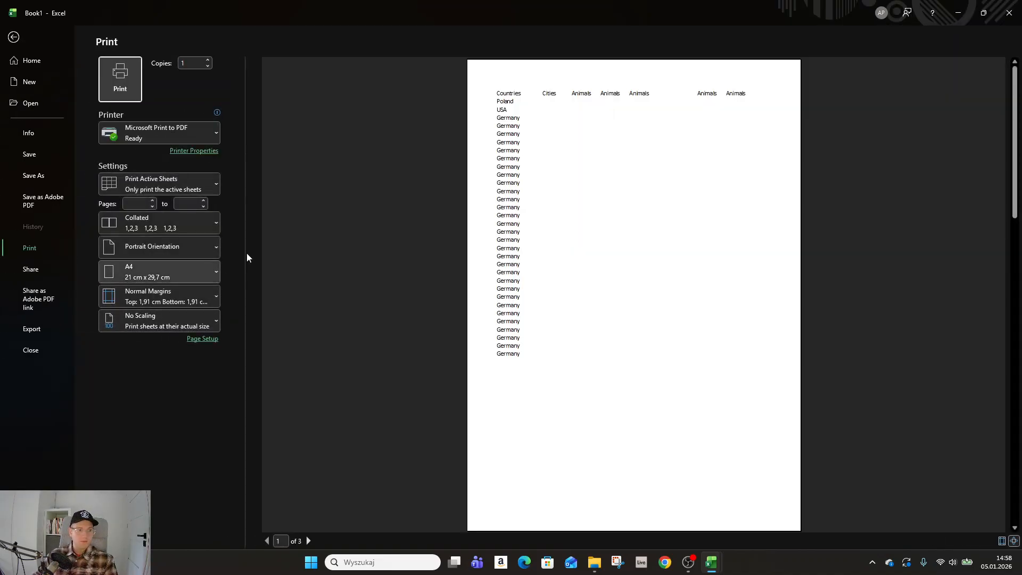
click(212, 189)
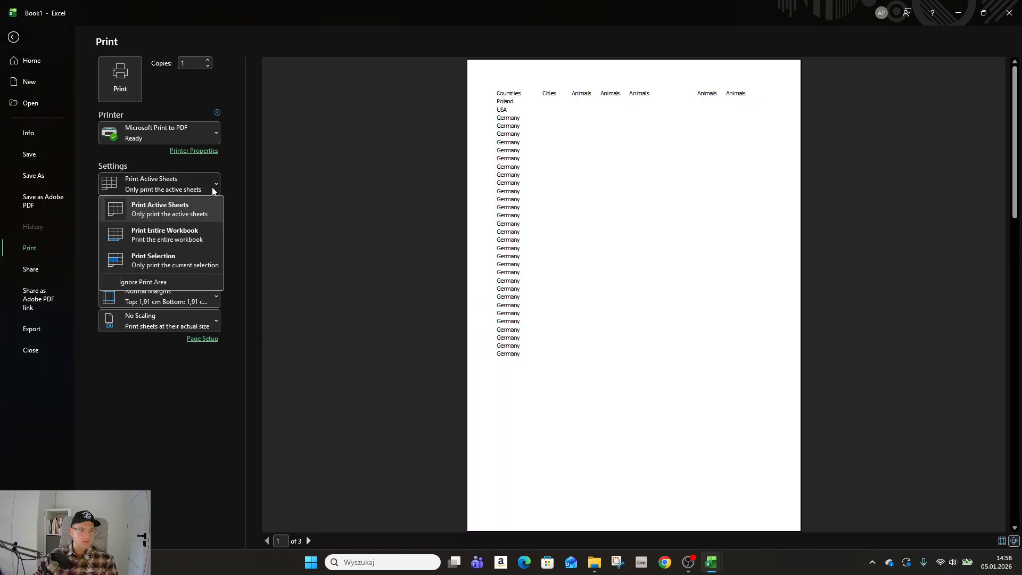
click(200, 258)
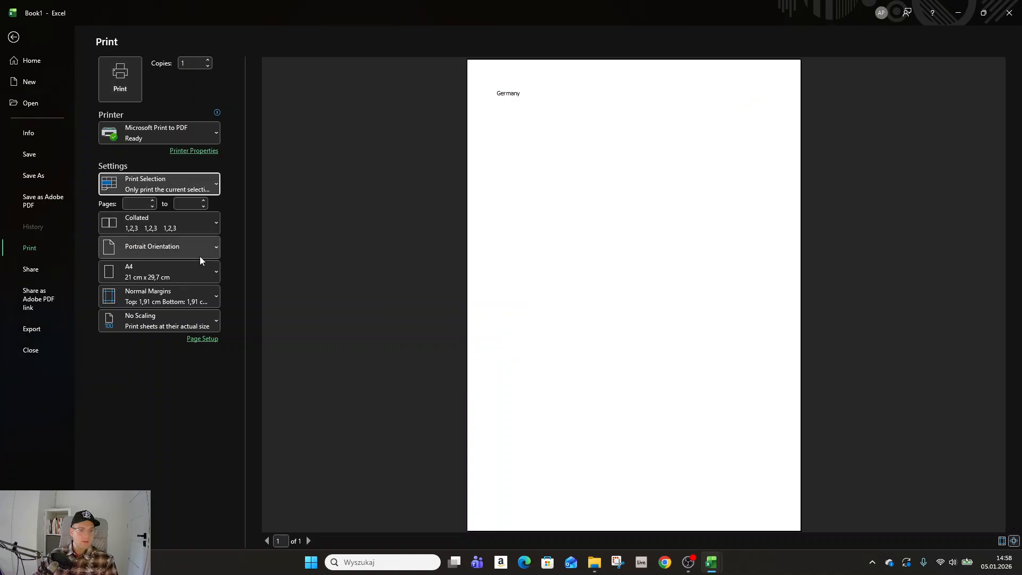
click(189, 181)
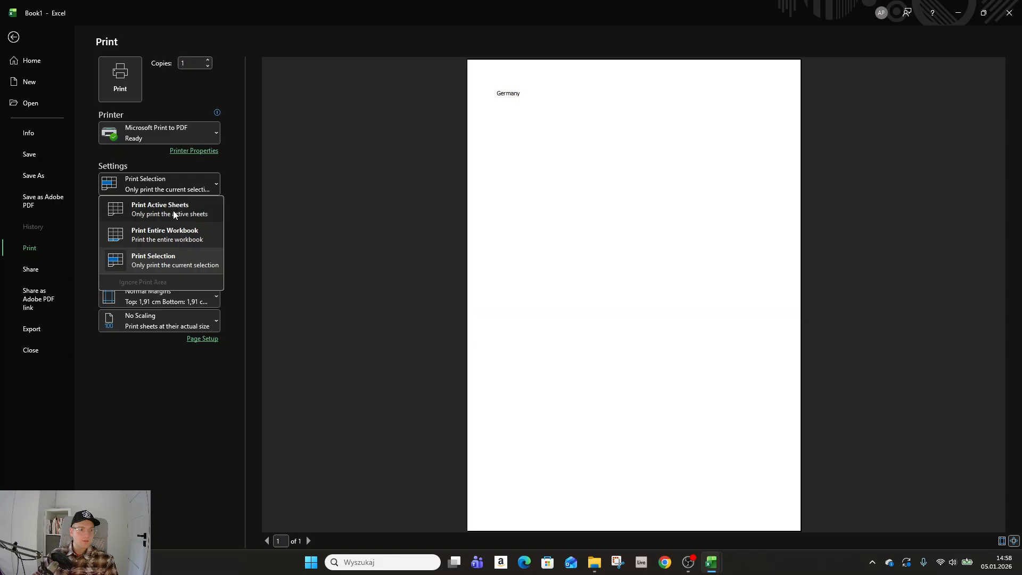
click(174, 211)
click(14, 38)
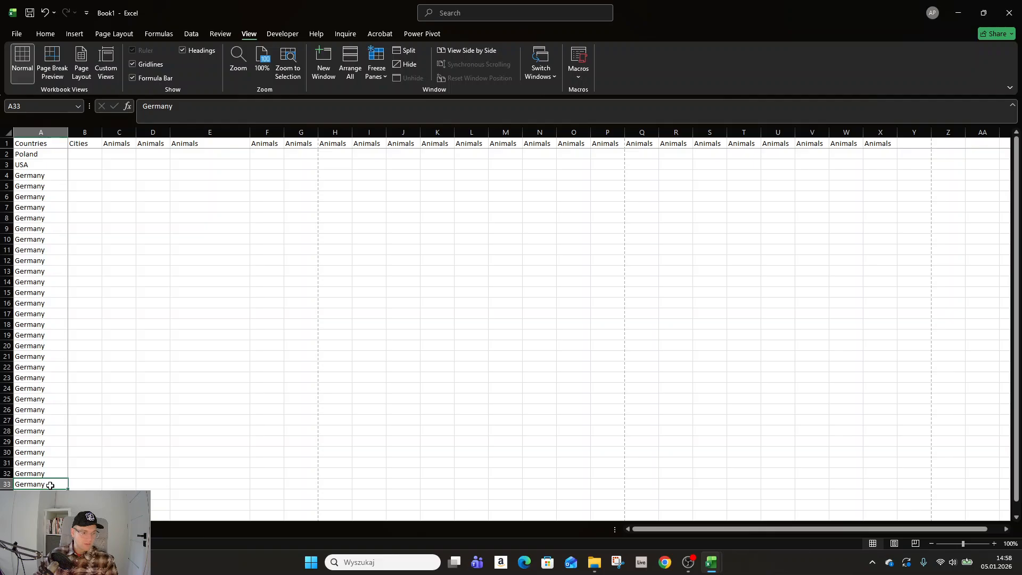
Step: Set the print range to Print Selection for cell A33, view its preview and return to the worksheet
key(ctrl+p)
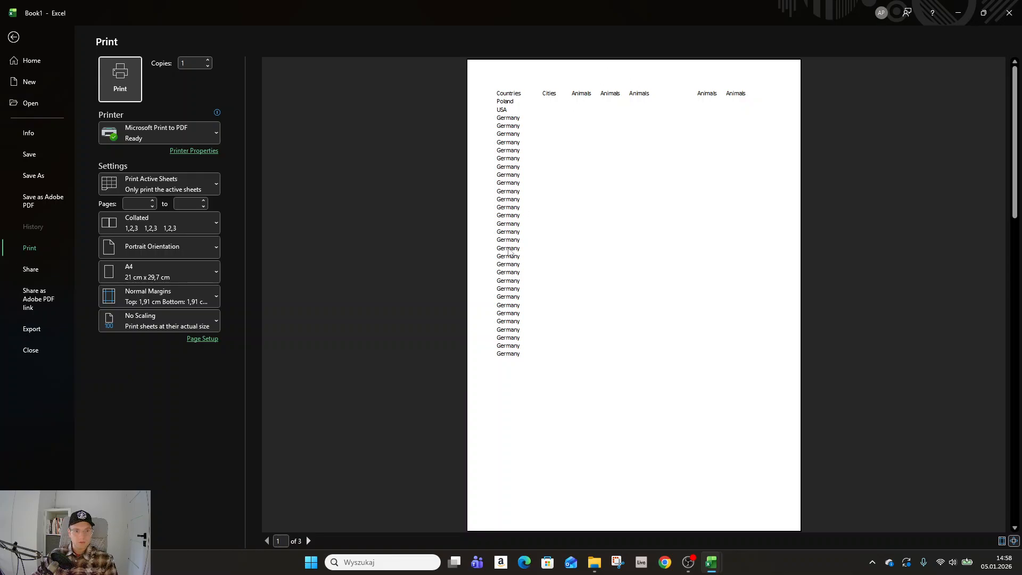
click(196, 184)
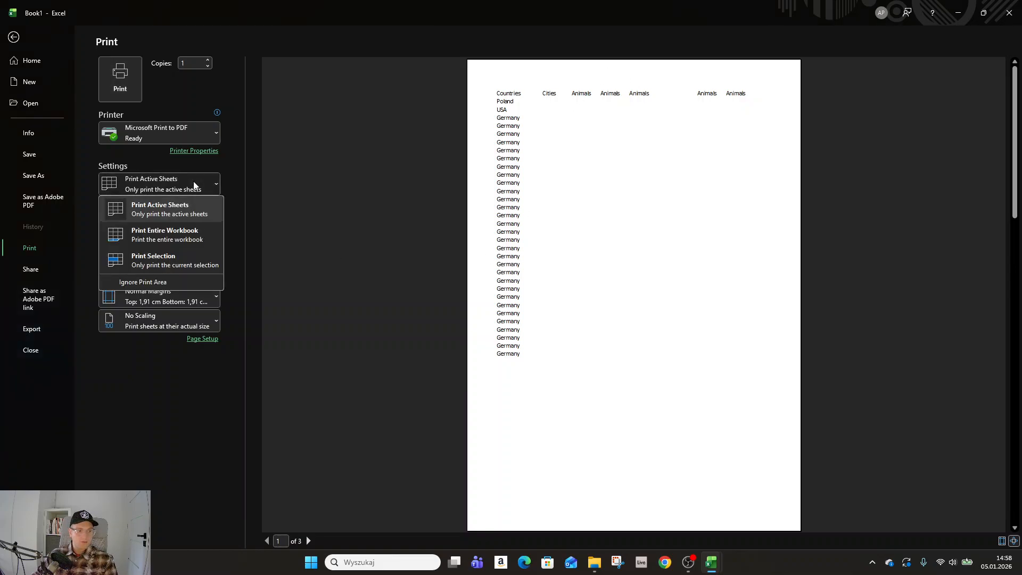
click(180, 265)
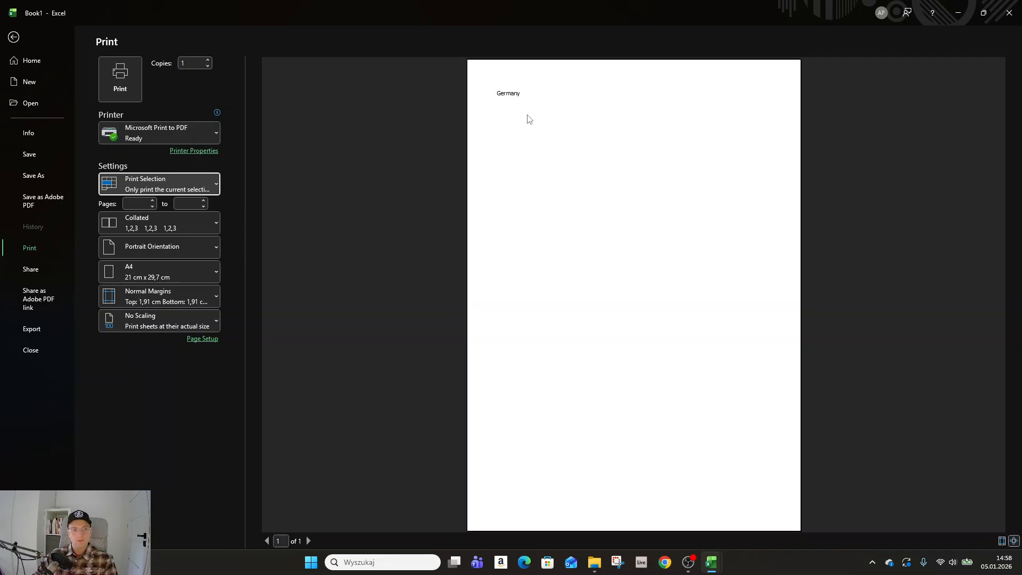
key(Escape)
click(333, 366)
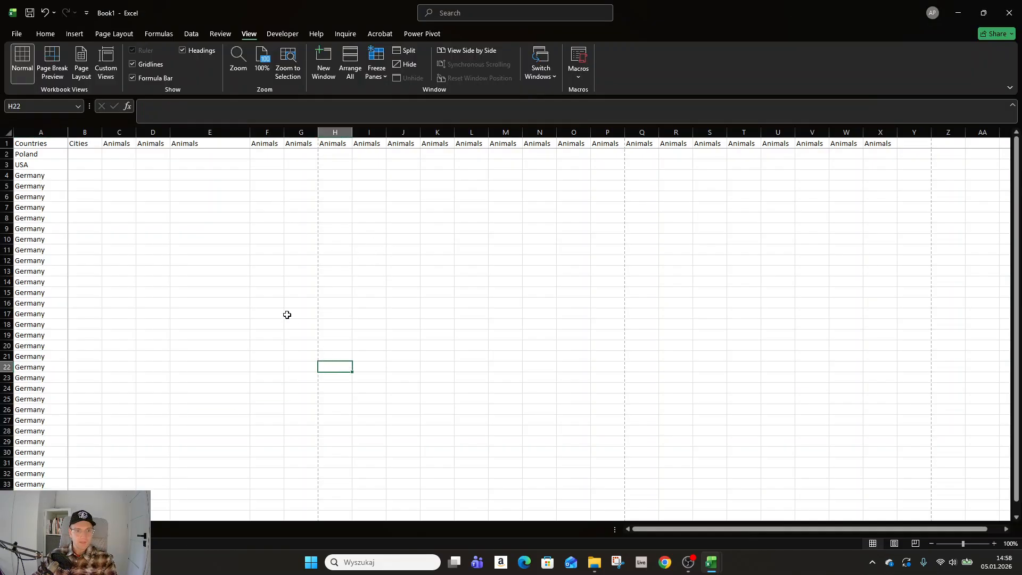
click(217, 261)
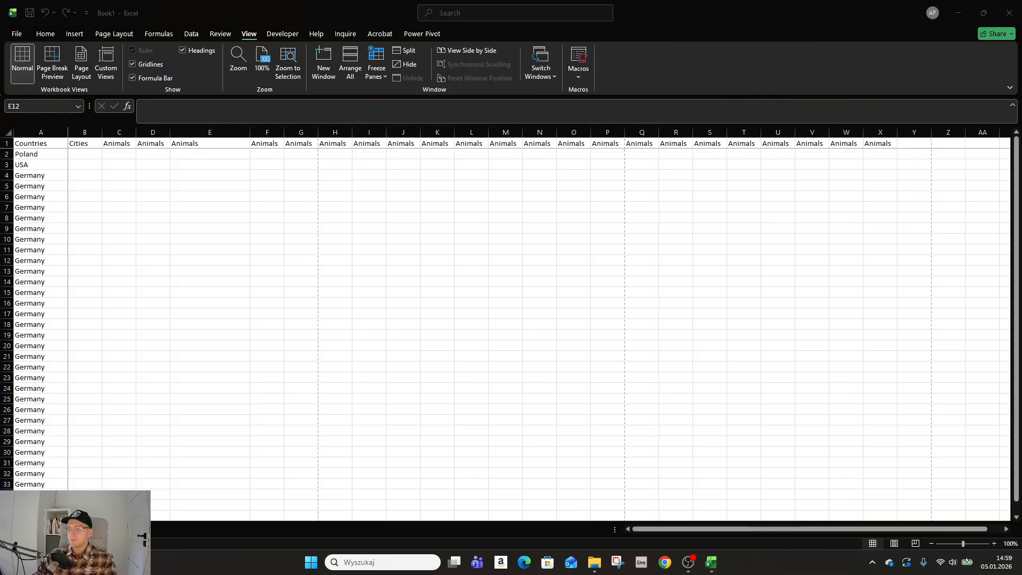
Step: Show the desktop and restore the workbook window
key(super+d)
key(super+d)
key(super+d)
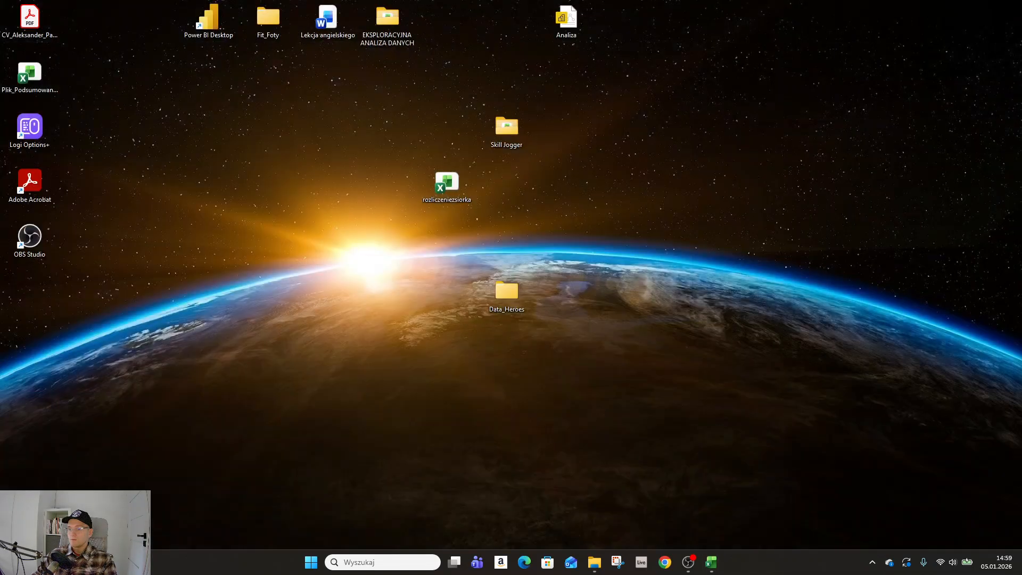
key(super+d)
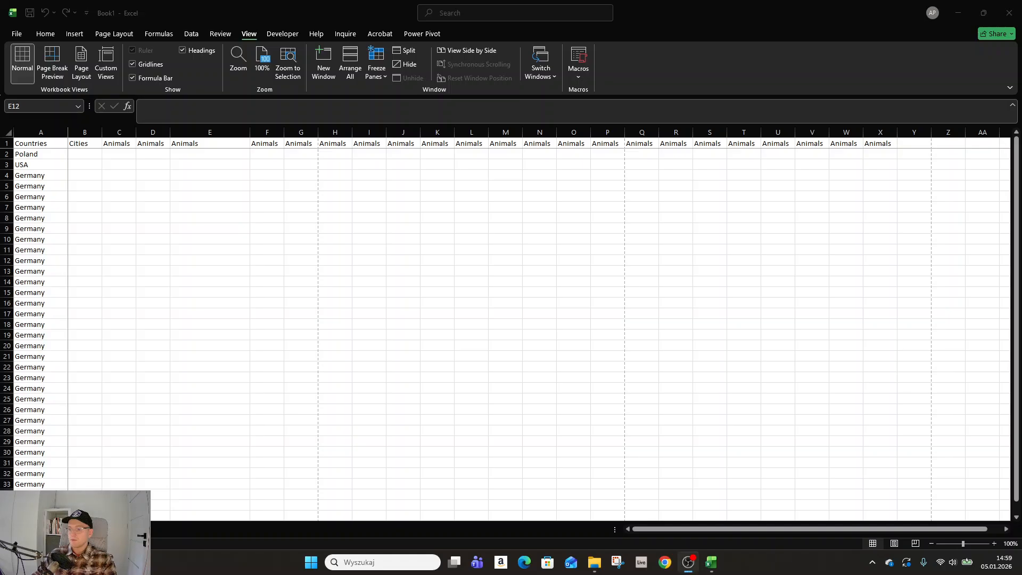